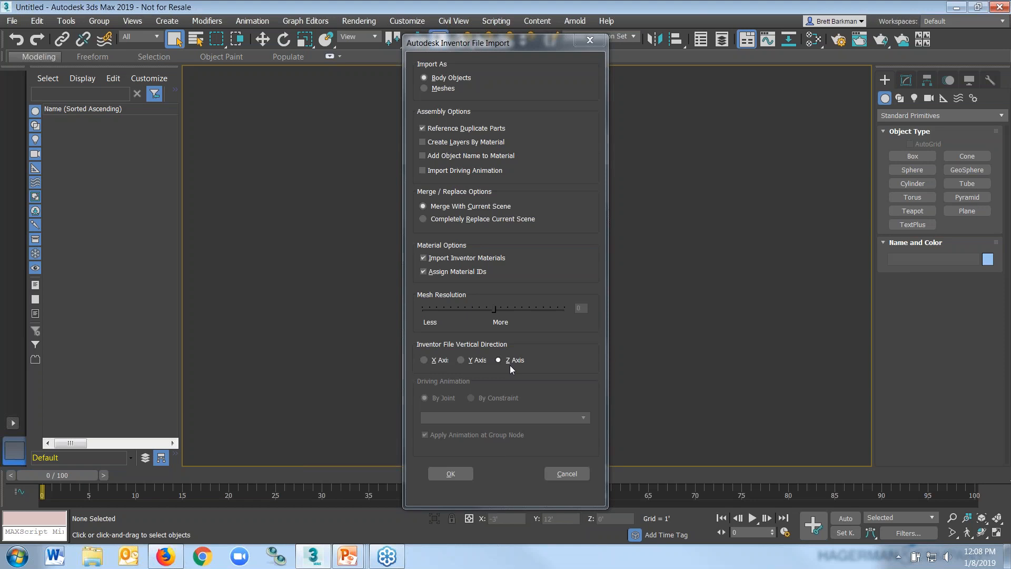
Step: Import the Inventor test bench assembly as body objects with Z Axis vertical, merged with the current scene, and view its front side
click(459, 473)
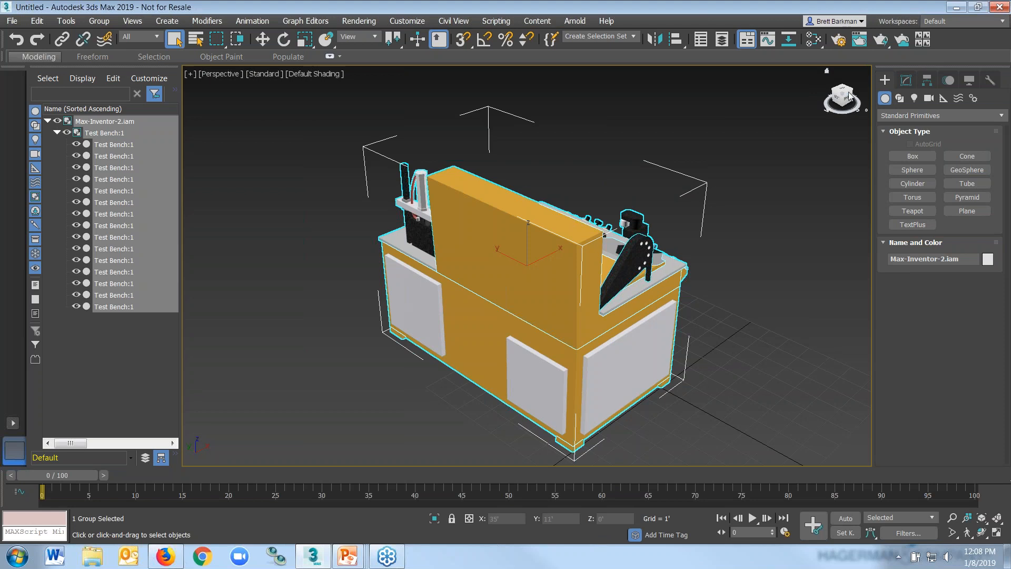
drag(855, 91, 798, 157)
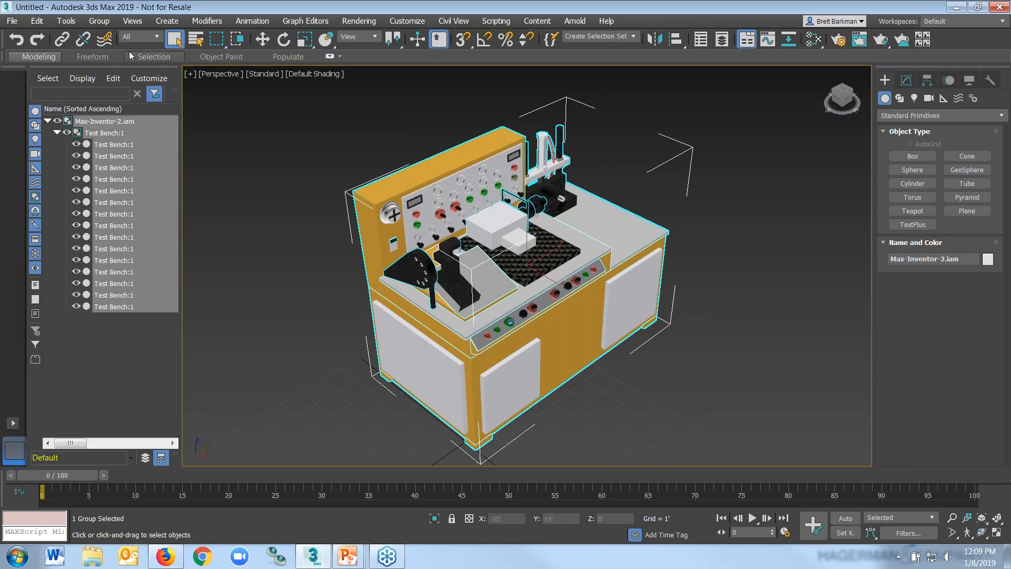
Step: Open the recent scene Max-Inventor-2-Start.max without saving the current scene
click(11, 21)
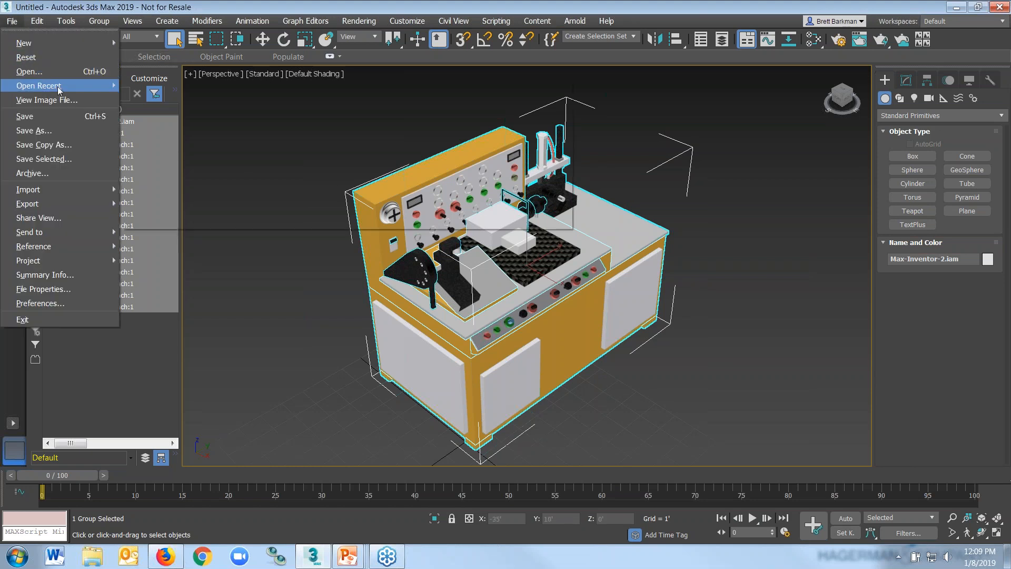
mouse_move(56, 86)
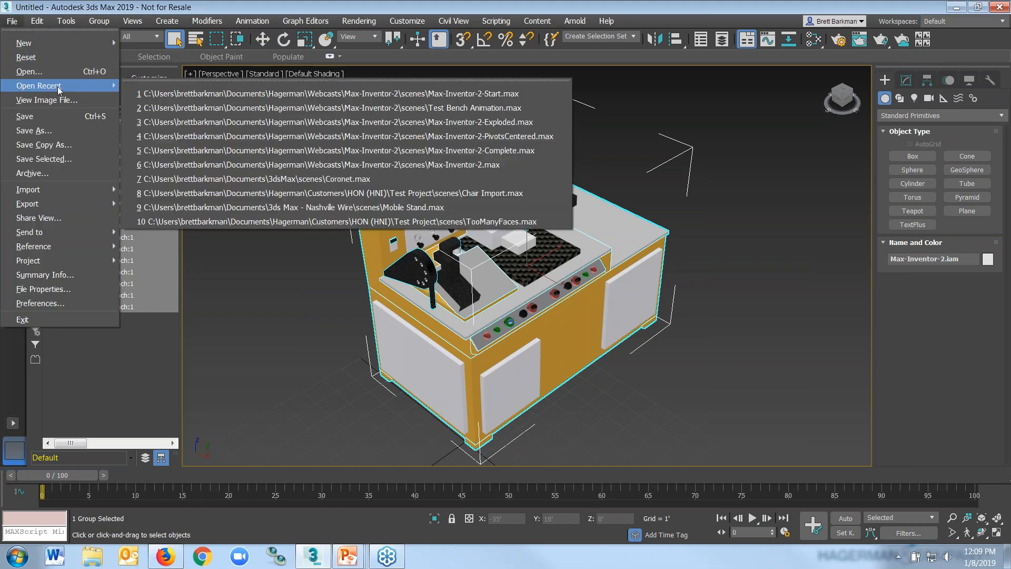
click(391, 94)
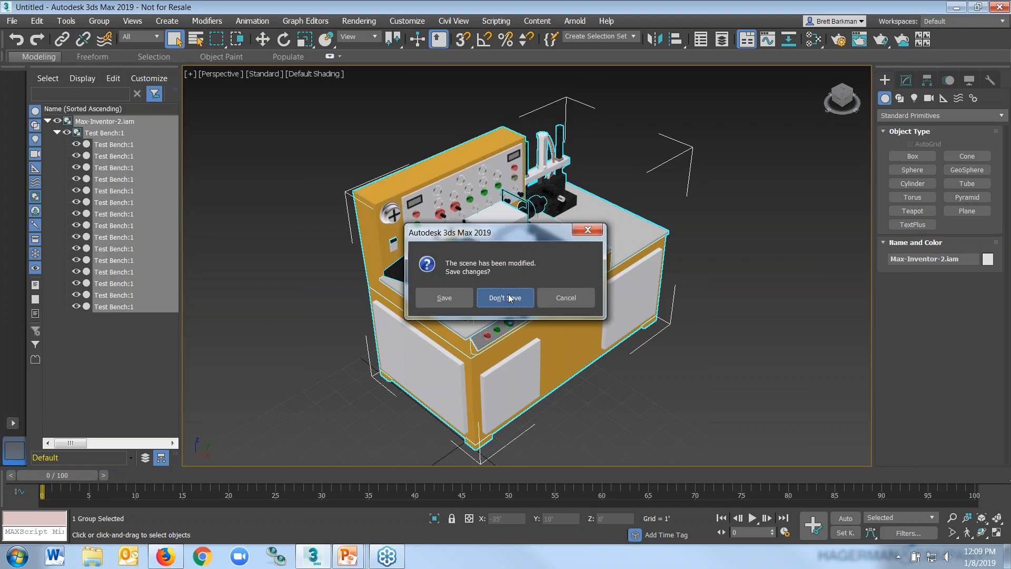
click(510, 298)
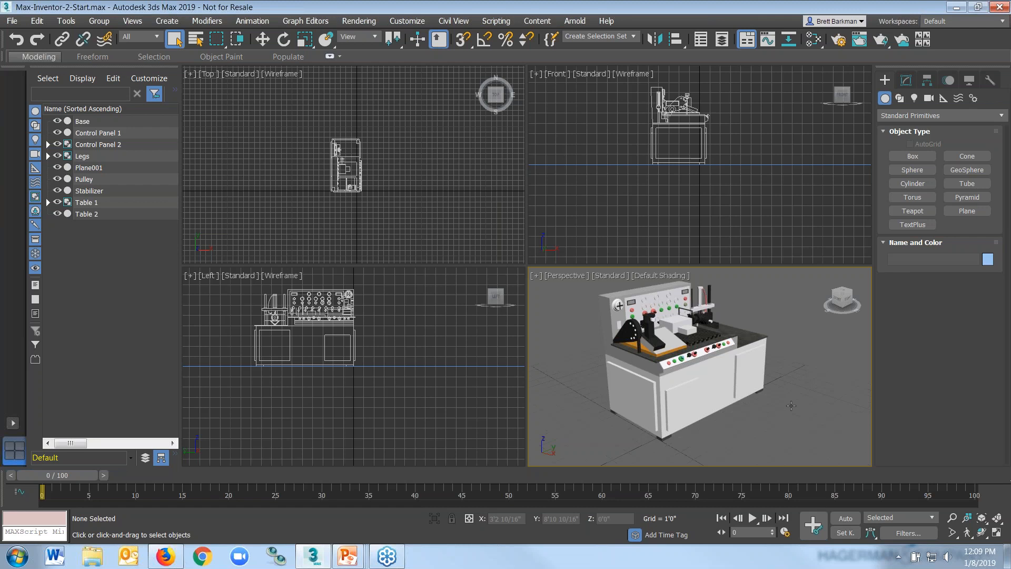
Step: Inspect the parameters of the Orange Autodesk Generic material in the Slate Material Editor, and close the editor
key(m)
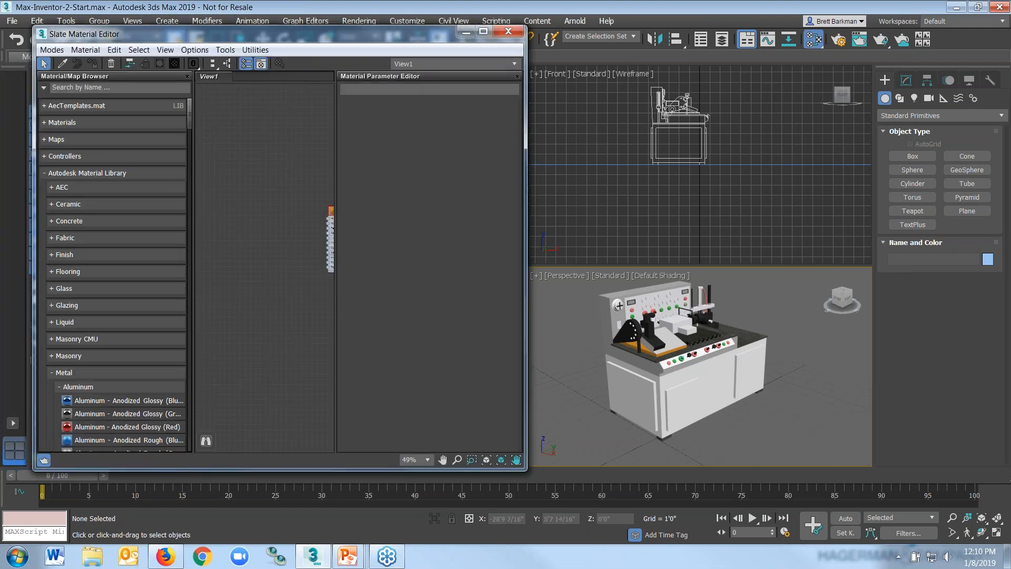
middle_drag(329, 231, 244, 251)
scroll(254, 242, up, 3)
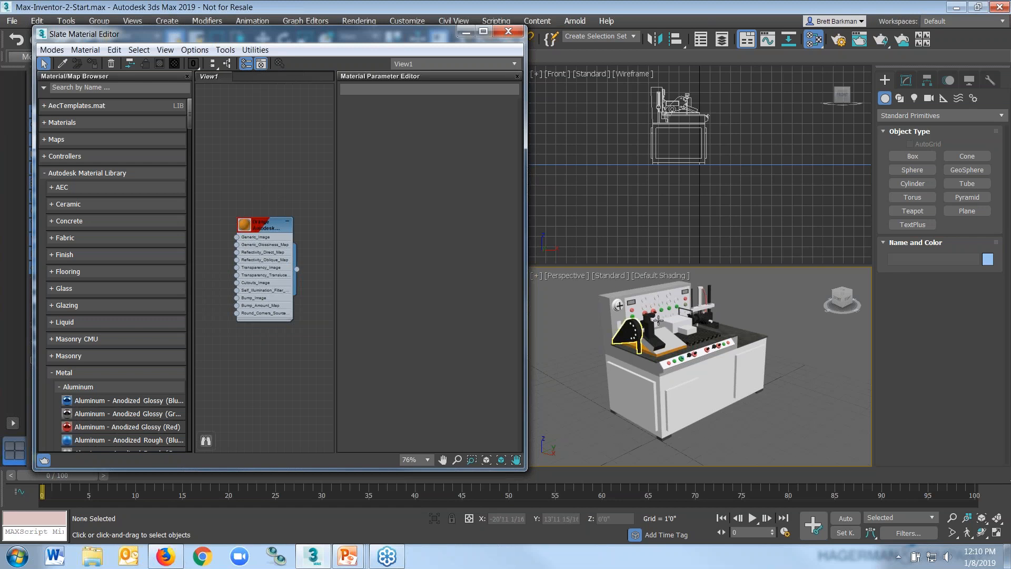
double_click(278, 263)
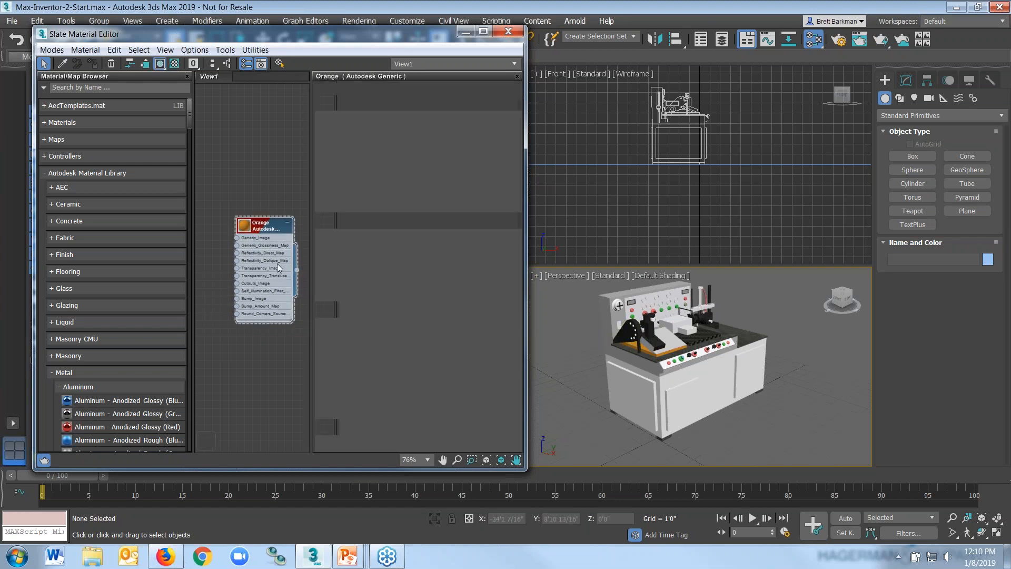
drag(271, 228, 263, 196)
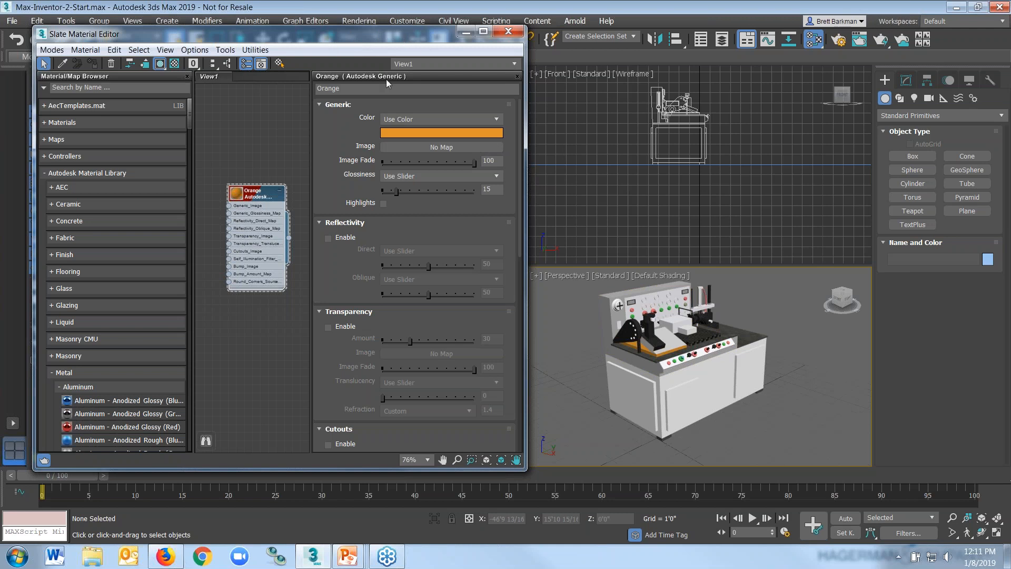
click(508, 32)
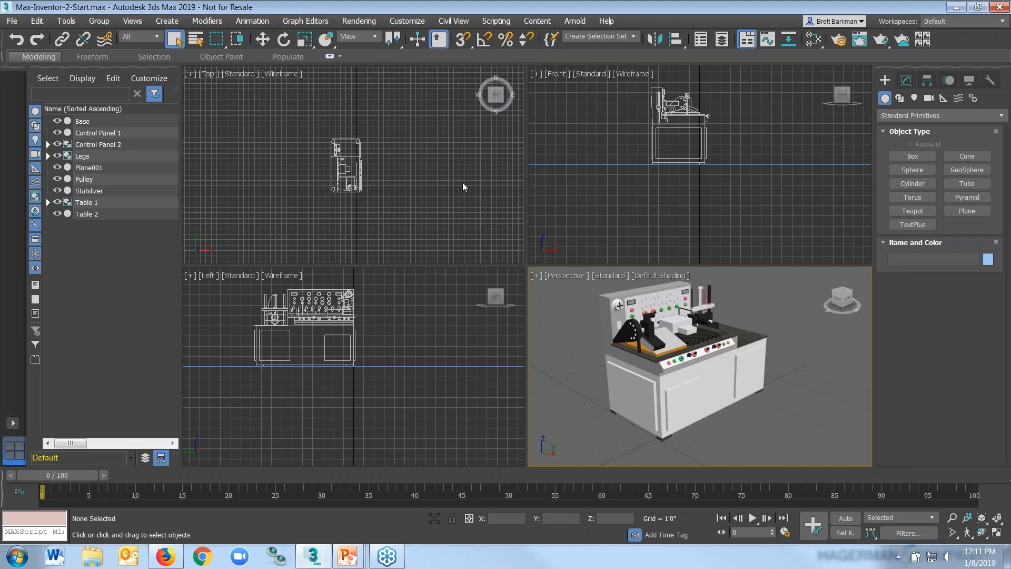
Step: Set the display units to US Standard Decimal Feet
click(417, 22)
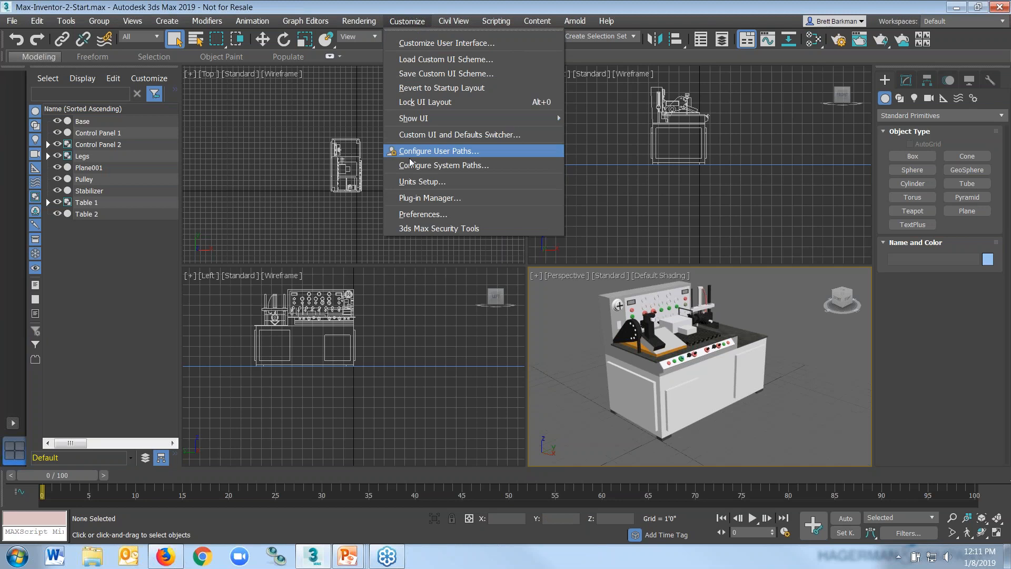
click(424, 182)
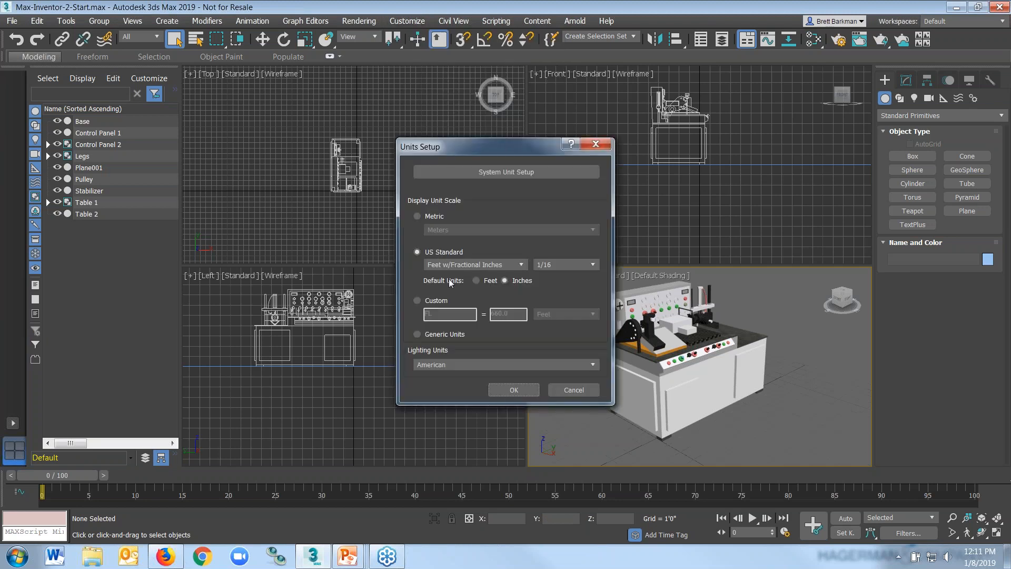
click(444, 268)
click(450, 300)
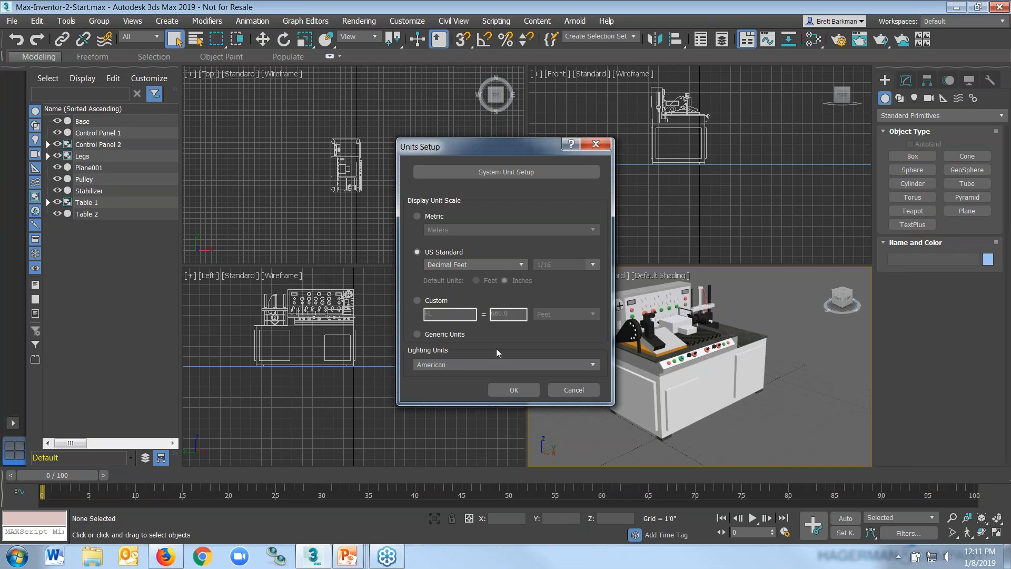
click(515, 390)
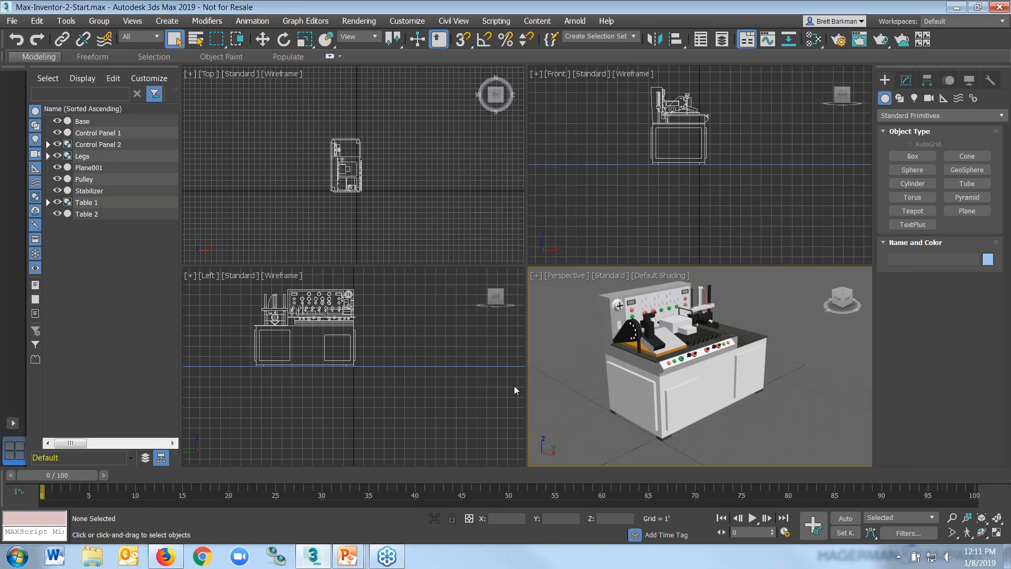
Step: Set the spinner precision to 0 decimals with Use Snap enabled in the preference settings
click(406, 22)
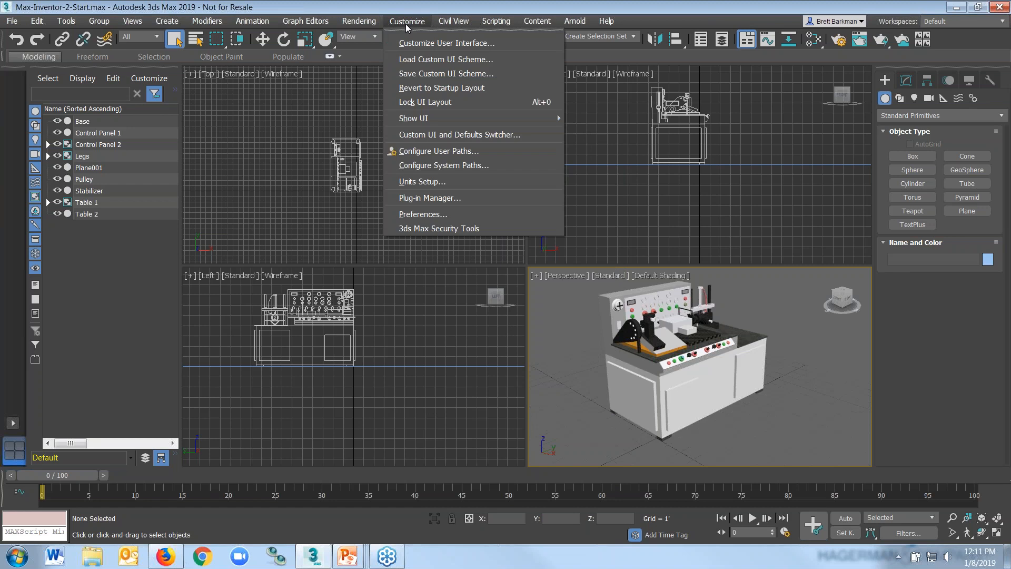
click(415, 216)
double_click(384, 262)
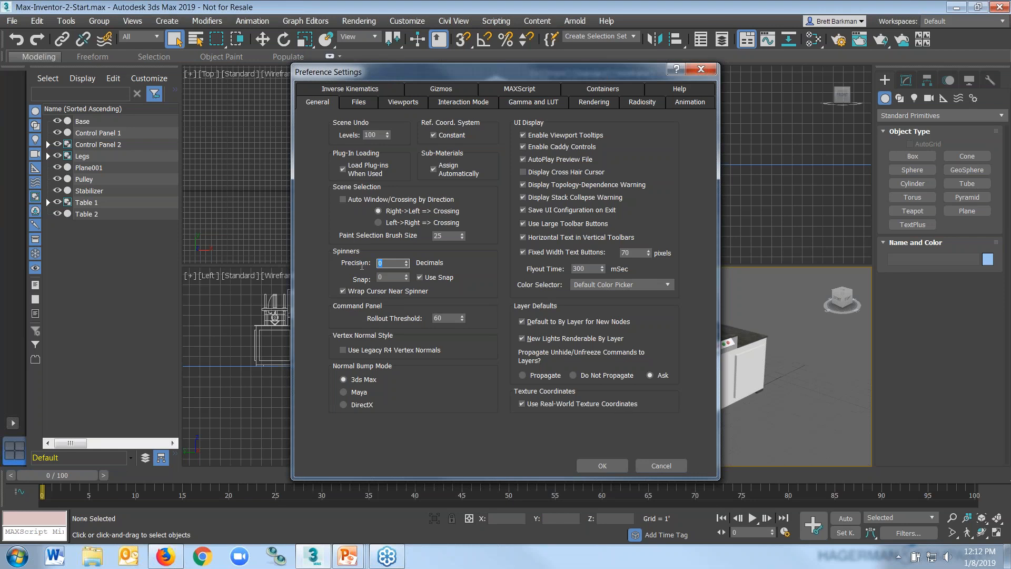
click(602, 466)
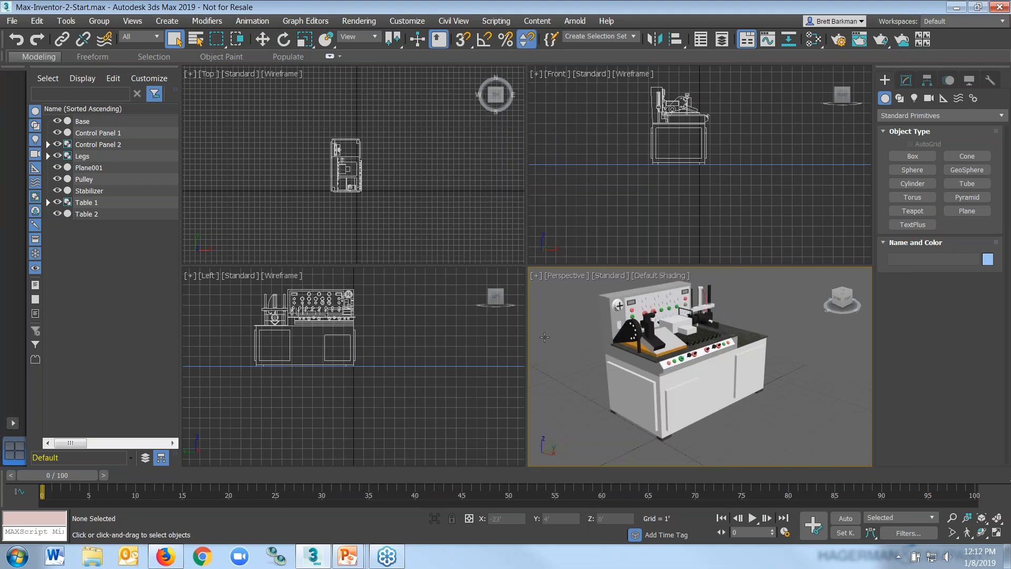
Step: Maximize the Perspective viewport and select the Legs and Control Panel 2 groups in turn to examine their members
click(555, 316)
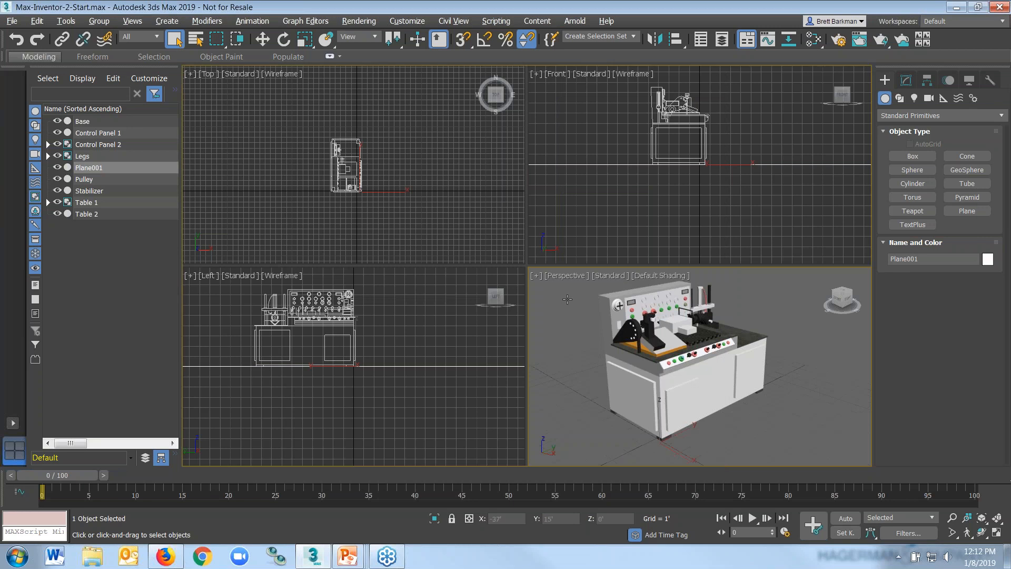
key(alt+w)
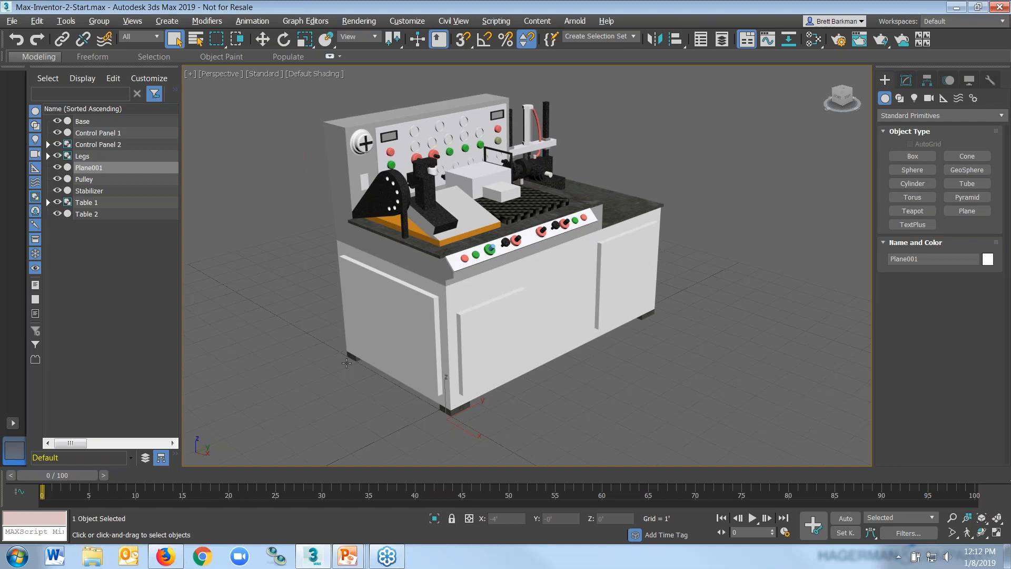
click(352, 359)
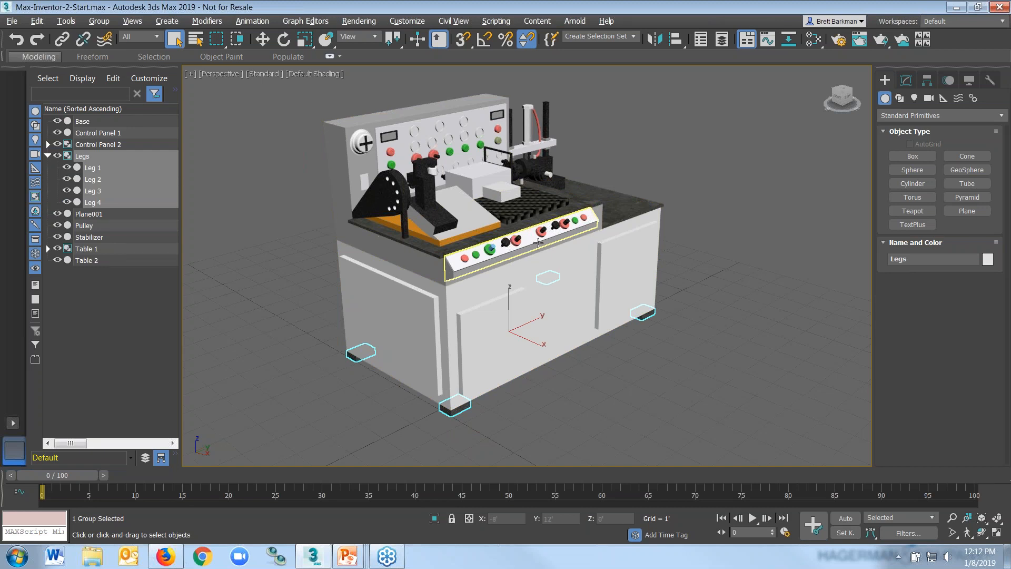
click(534, 238)
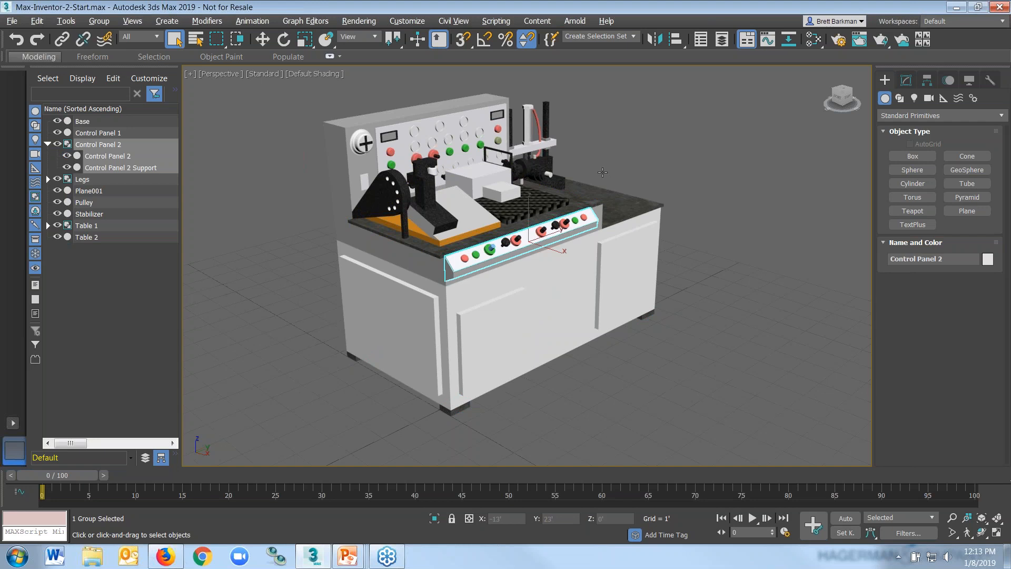
click(271, 186)
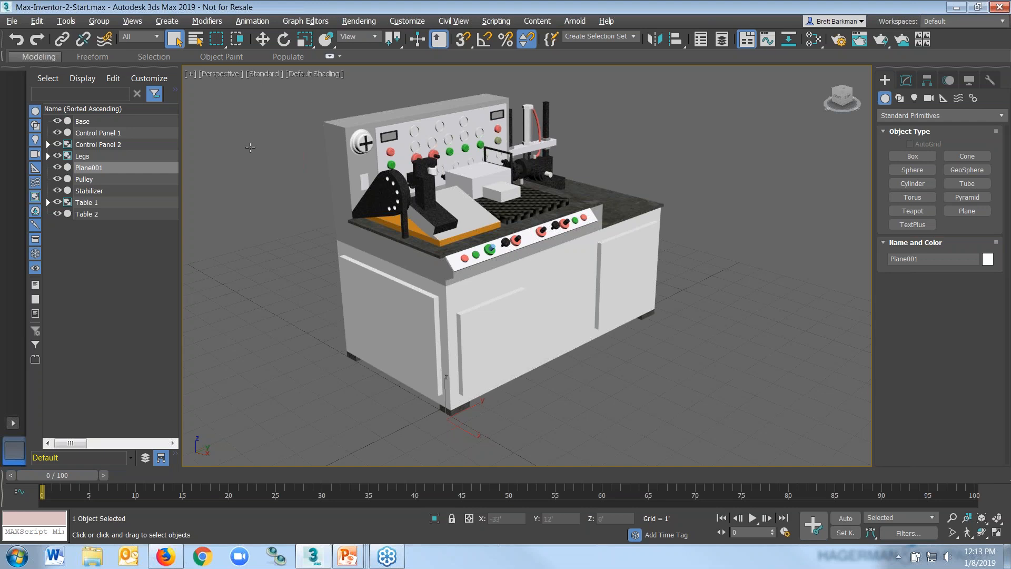
Step: Center the pivot of Control Panel 1 to its object, with Affect Pivot Only enabled
click(431, 133)
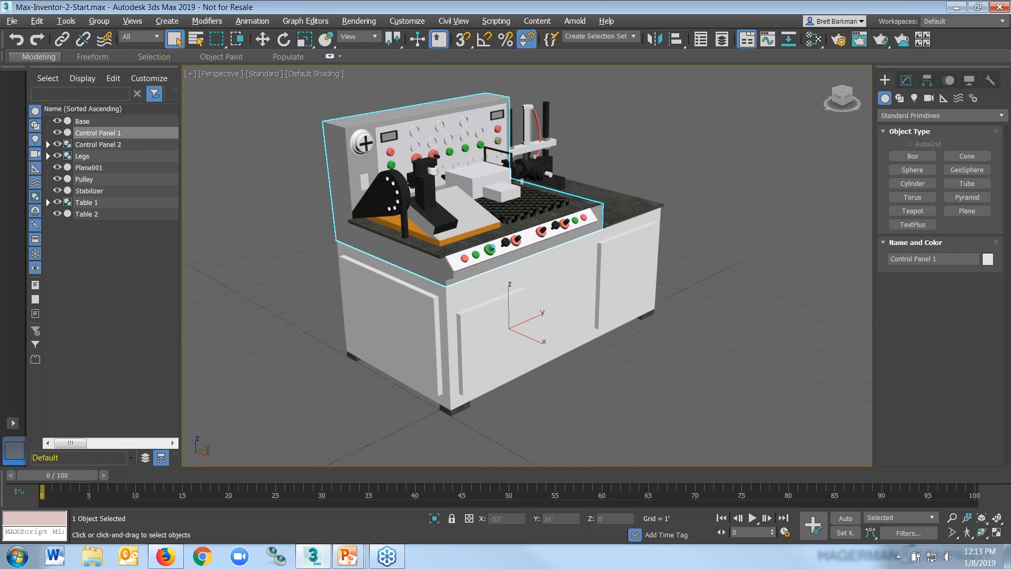
click(262, 40)
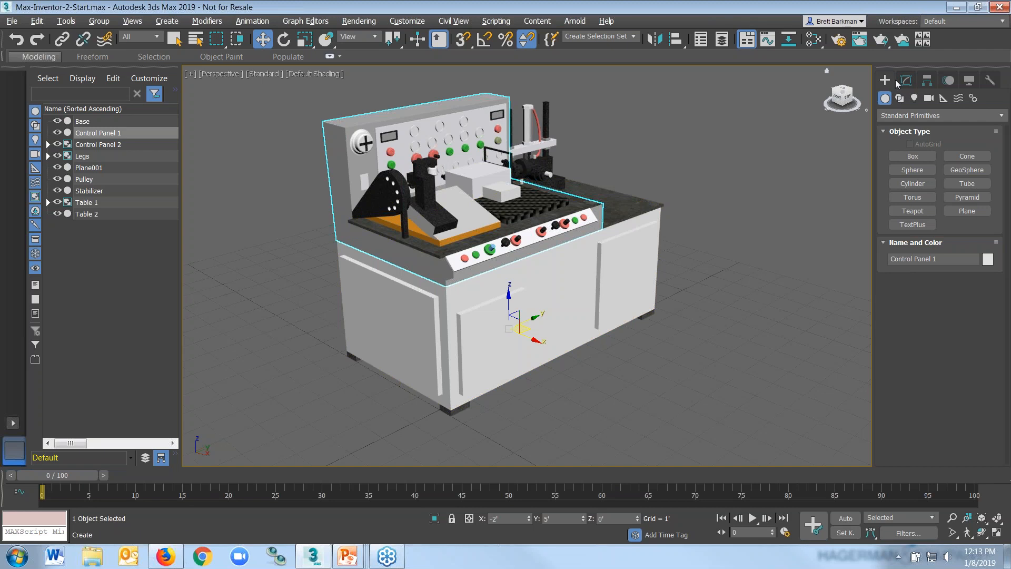
click(929, 82)
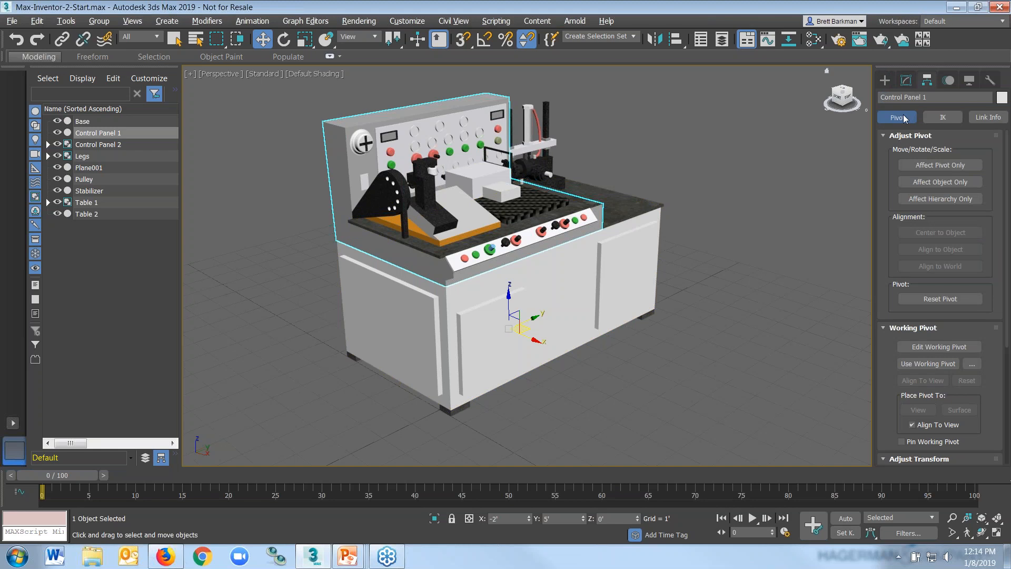
click(920, 165)
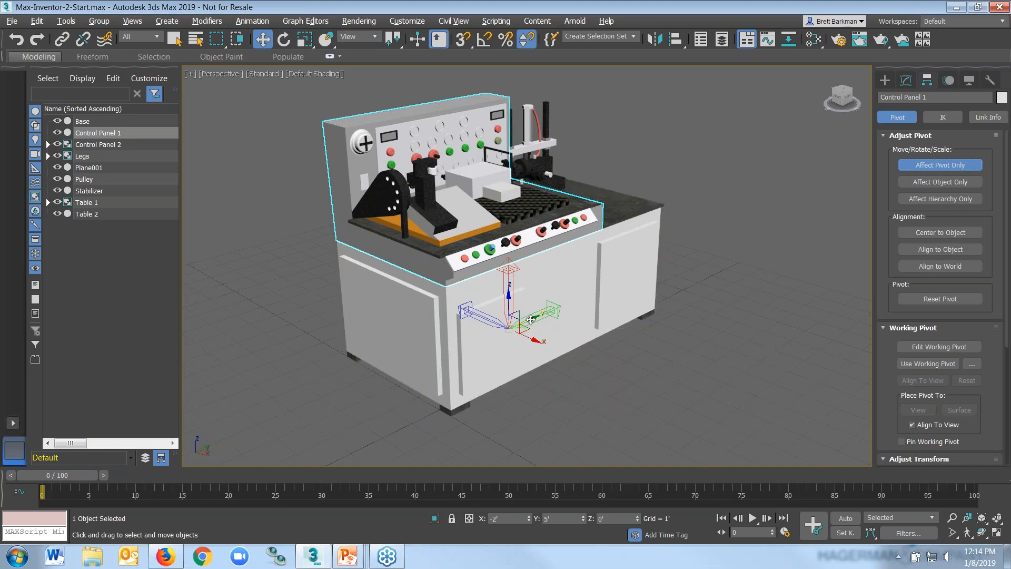
mouse_move(532, 318)
mouse_down()
mouse_move(571, 256)
mouse_move(453, 295)
mouse_move(297, 390)
mouse_move(558, 248)
mouse_move(721, 217)
mouse_move(698, 246)
mouse_move(718, 228)
mouse_move(521, 310)
mouse_move(536, 298)
mouse_up()
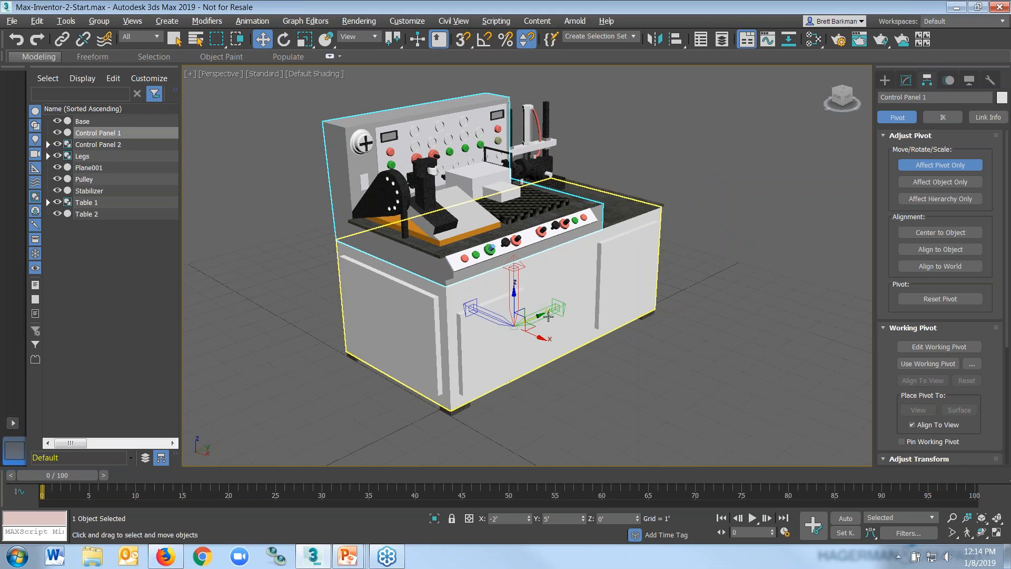
click(937, 232)
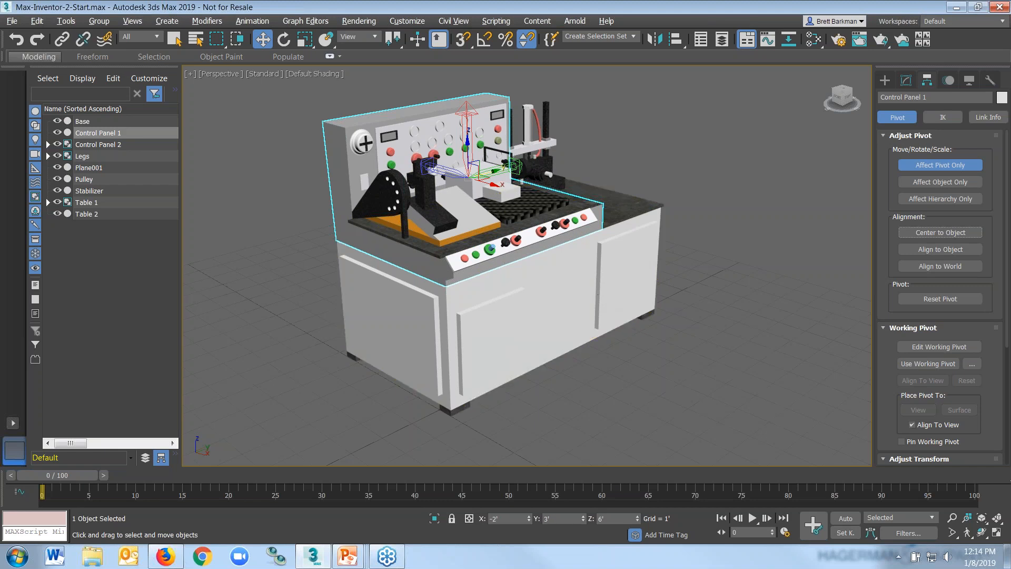
Step: Center the pivots of the Base and Control Panel 2 to their objects
click(113, 124)
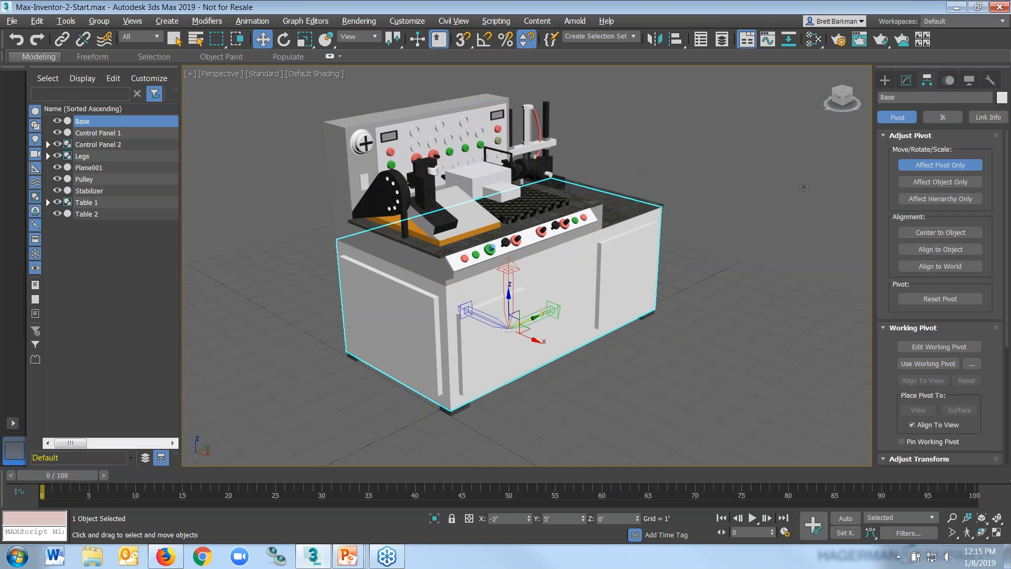
click(931, 234)
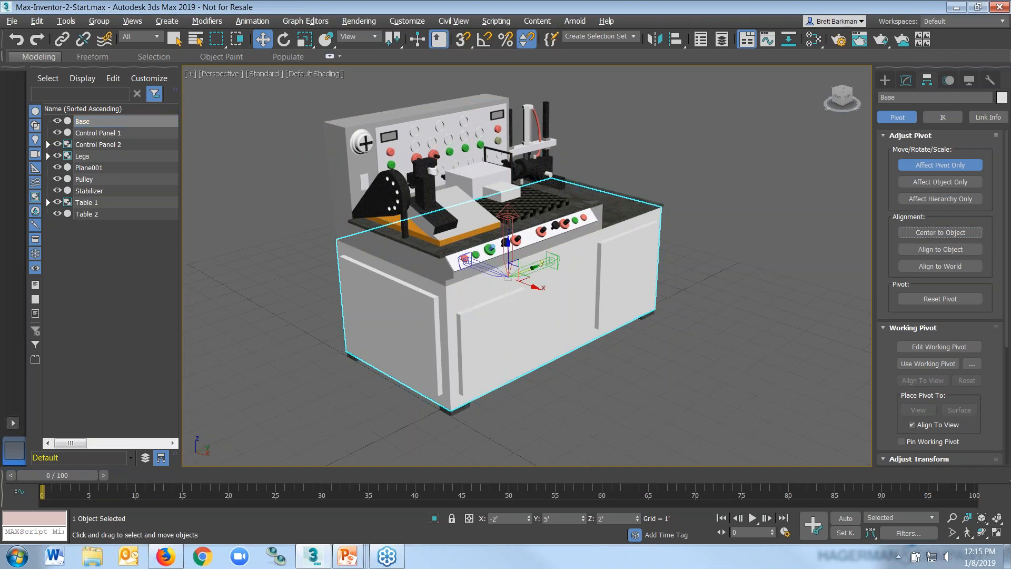
click(96, 133)
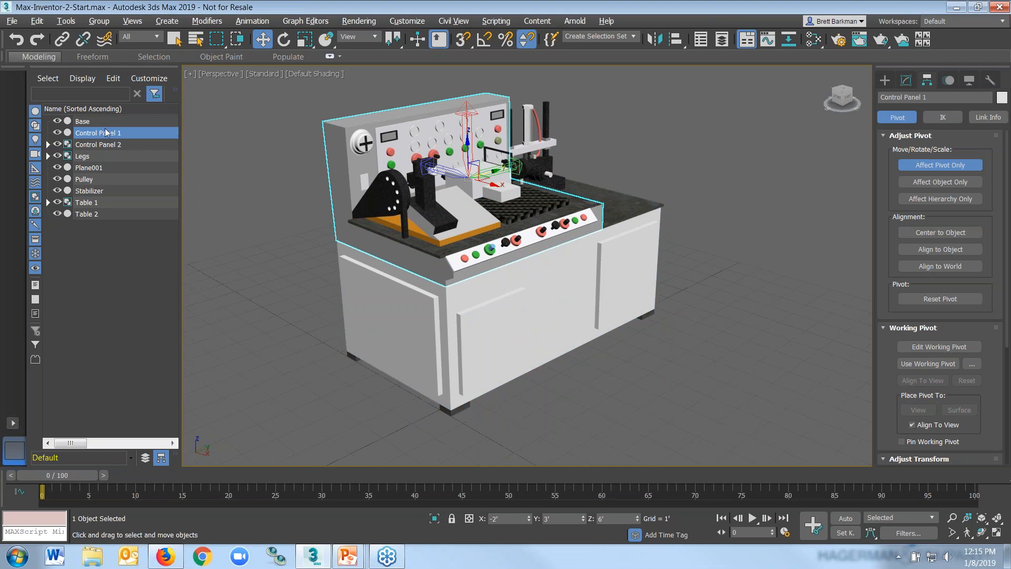
click(118, 144)
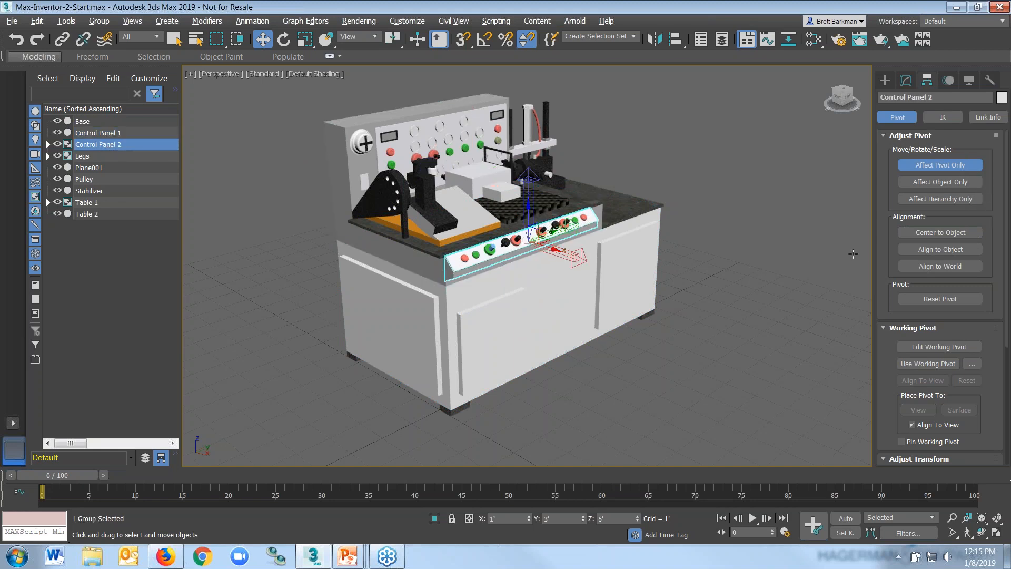
click(941, 232)
Step: Center the Pulley's pivot to its object
click(103, 154)
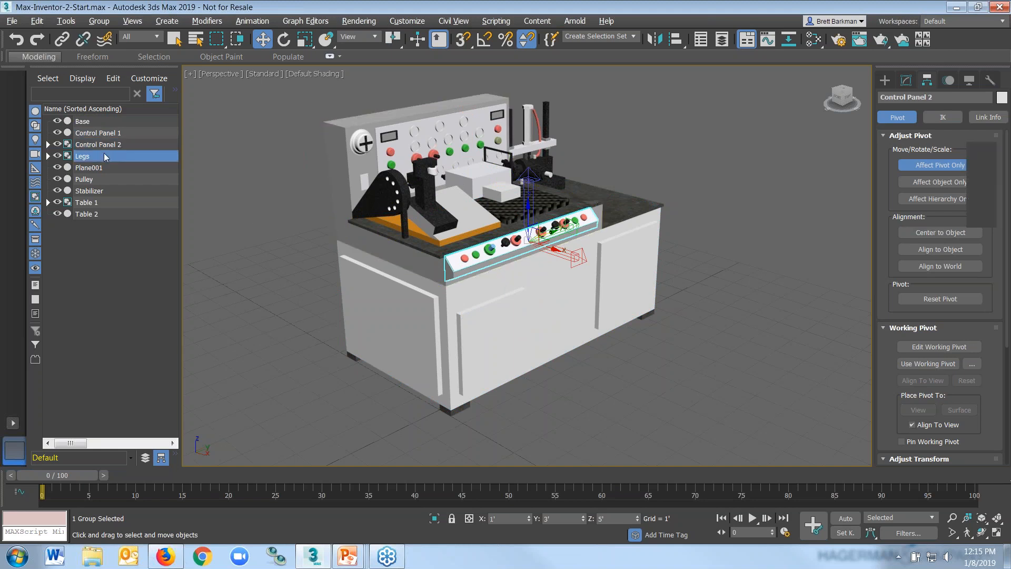
click(91, 179)
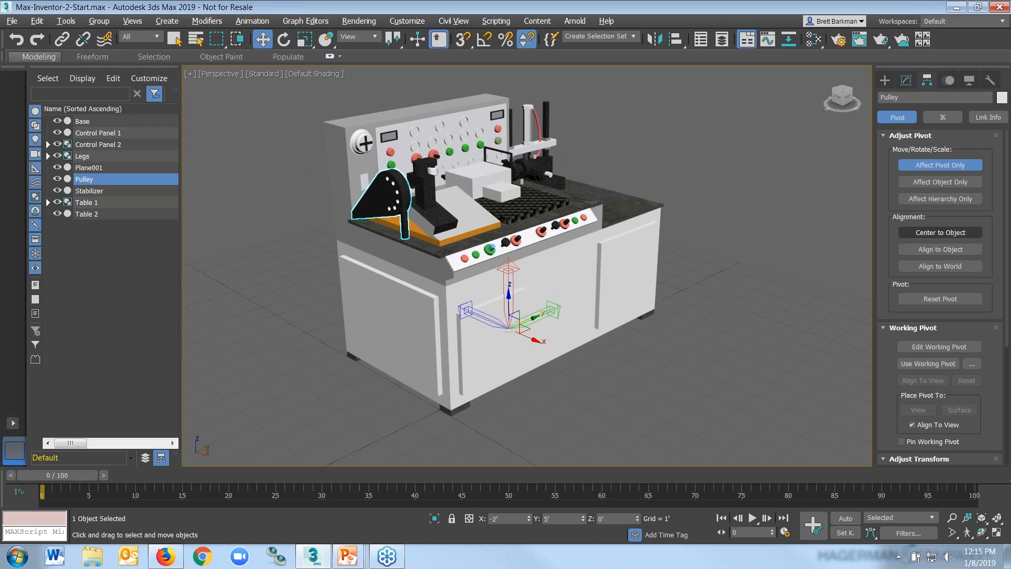
click(941, 232)
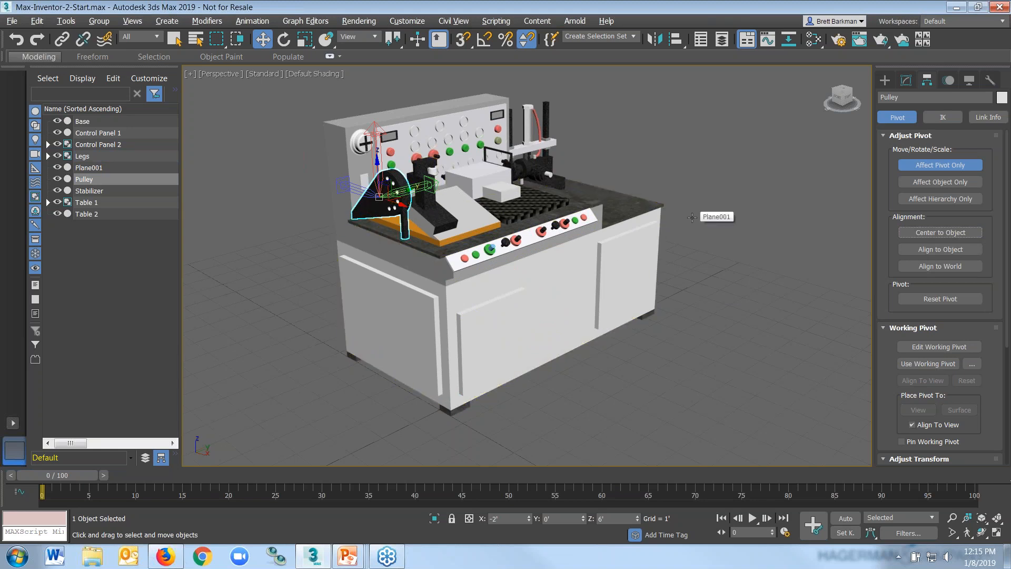
Step: Try moving the Pulley's pivot off-center by hand, and center it to the object again
drag(379, 196, 617, 231)
key(ctrl+z)
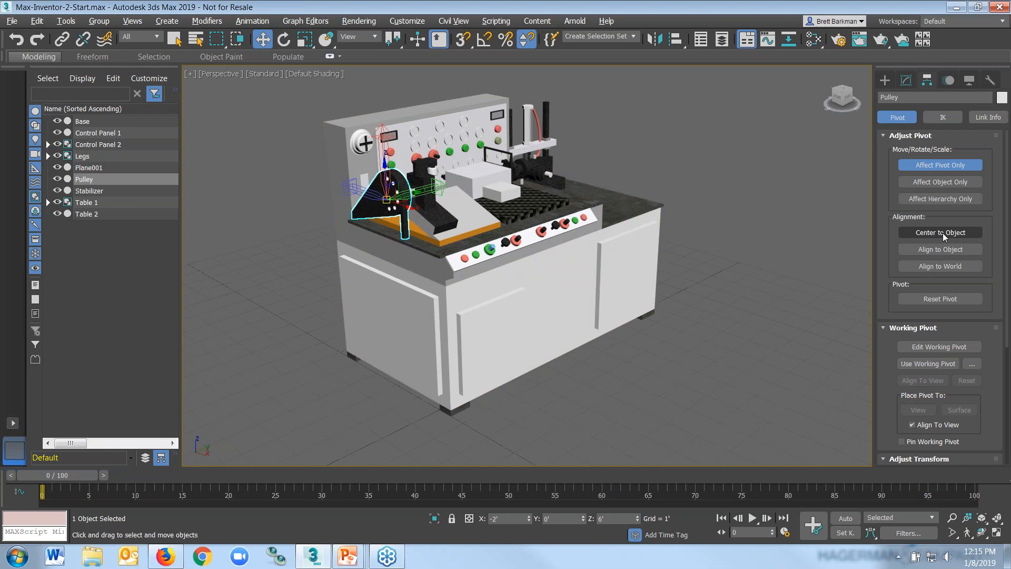
click(941, 233)
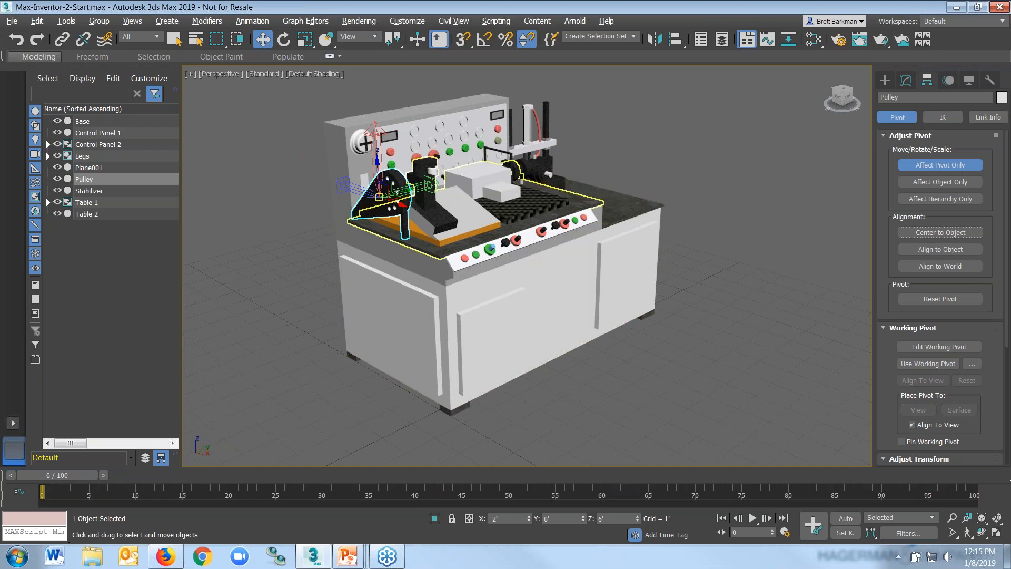
Step: Center the pivots of the Stabilizer, Table 1 and Table 2 to their objects
click(96, 192)
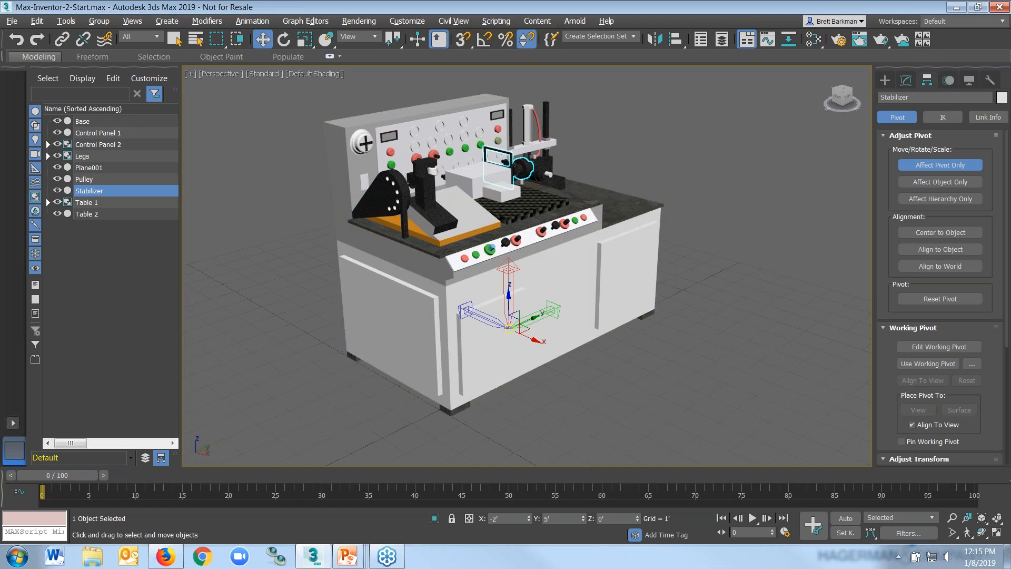
click(941, 232)
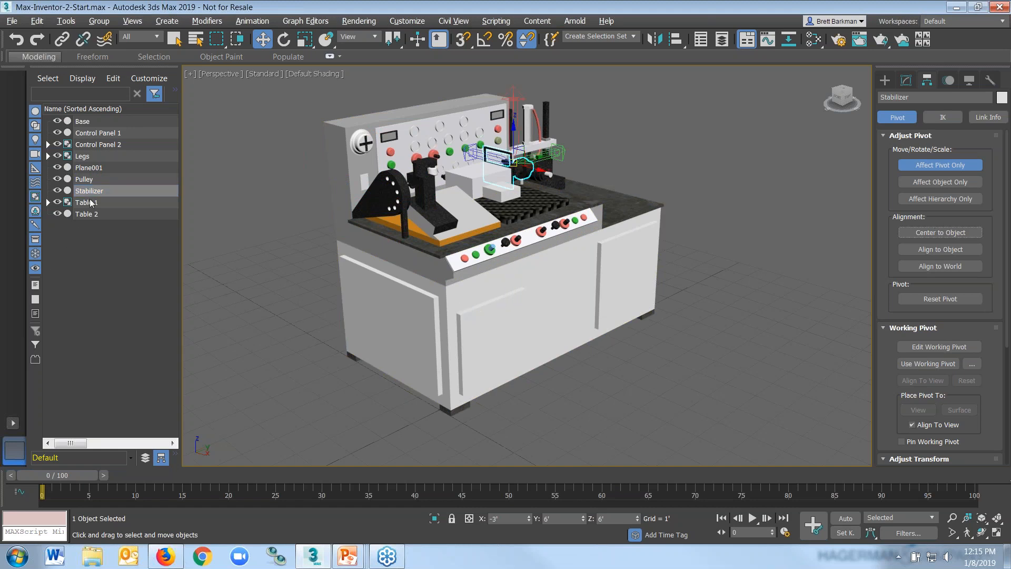
click(87, 202)
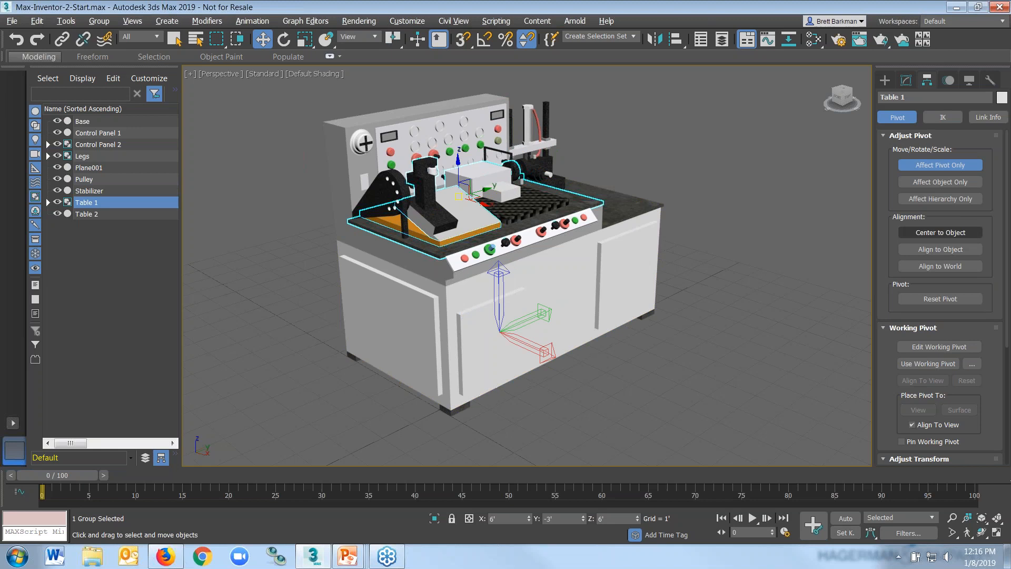
click(946, 233)
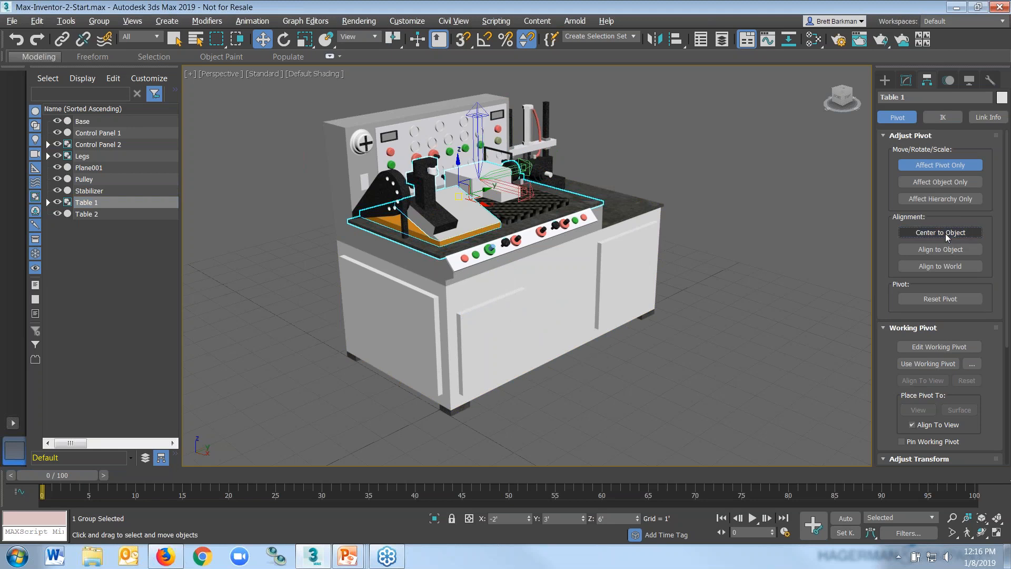
click(83, 214)
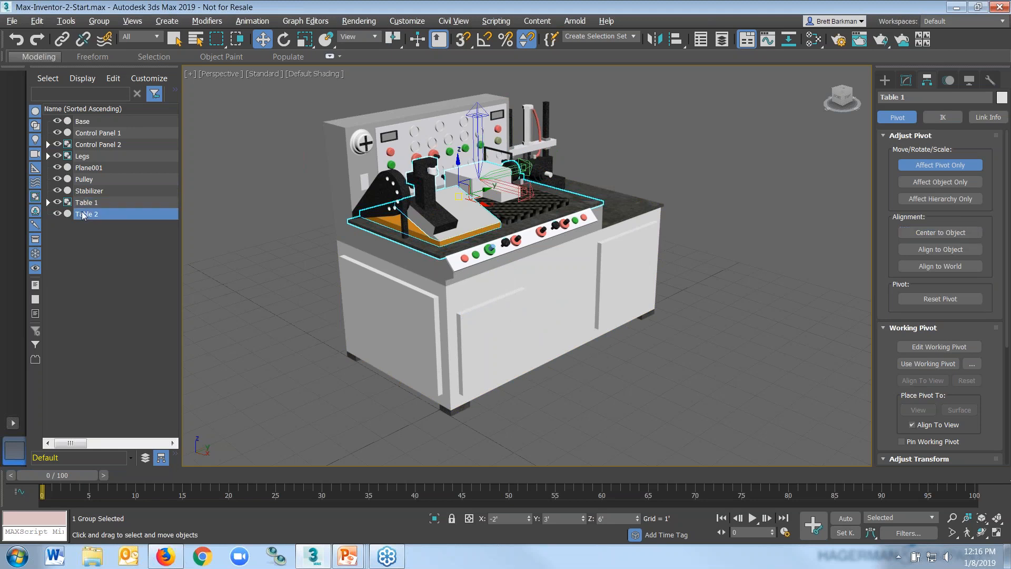
click(941, 233)
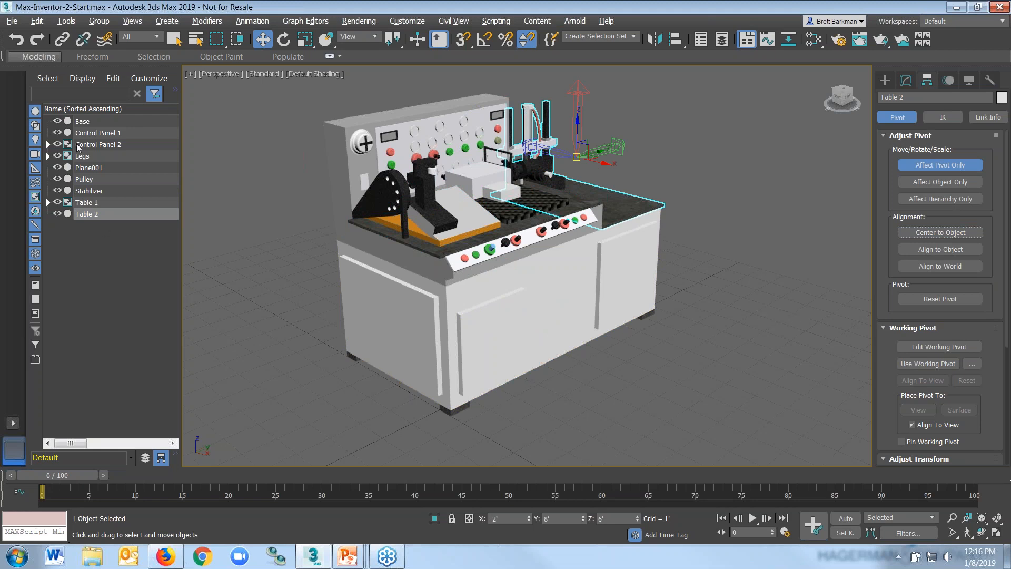
Step: Select the Base, control panels, Legs, Stabilizer and both tables in turn to check where their pivots sit
click(97, 122)
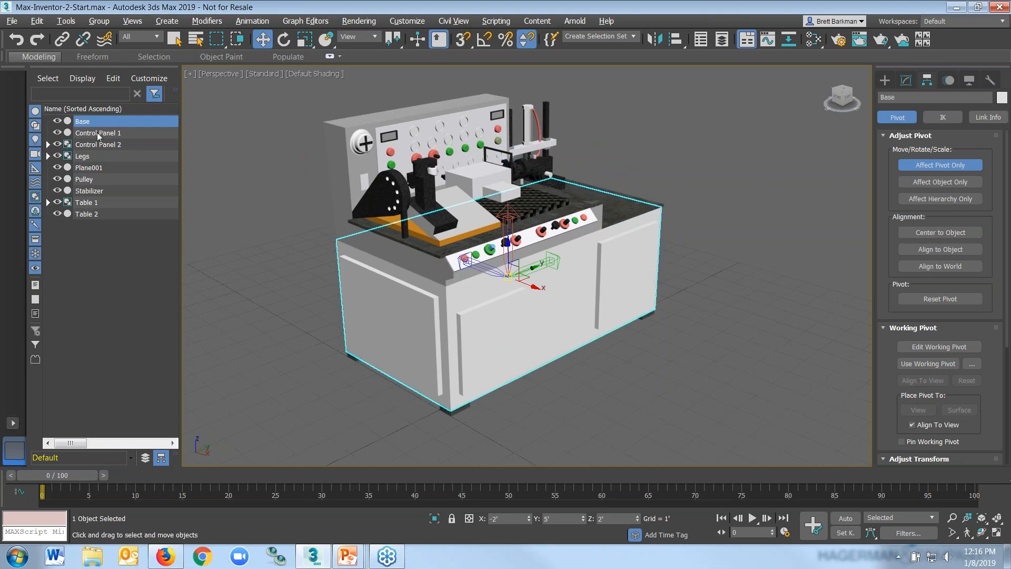
click(97, 133)
click(99, 145)
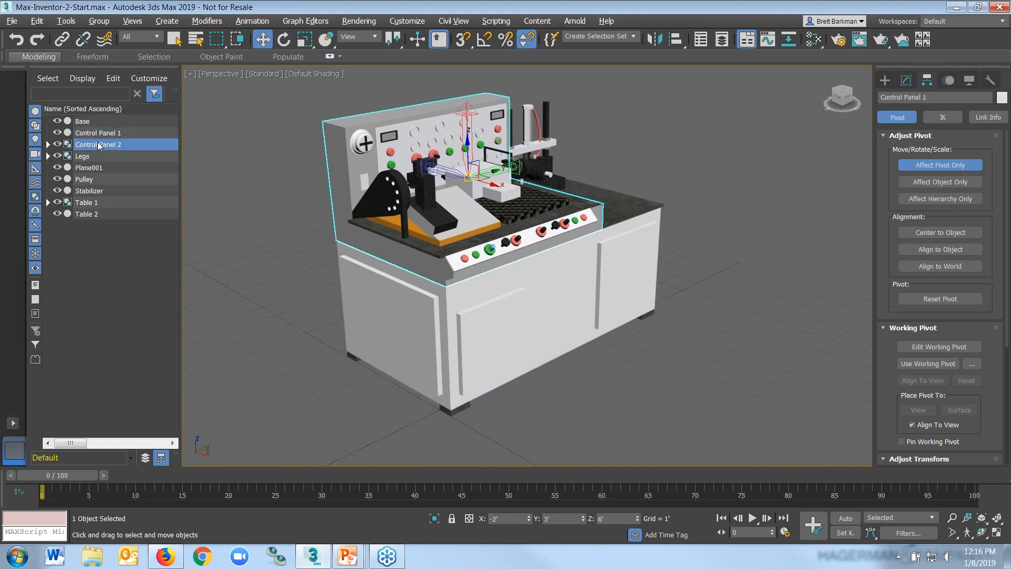
click(94, 156)
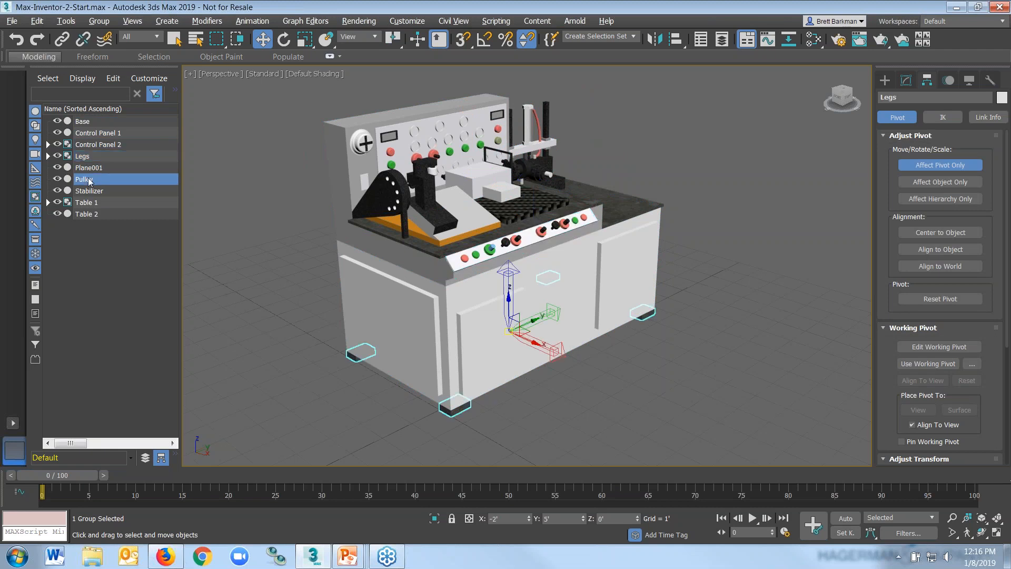
click(91, 191)
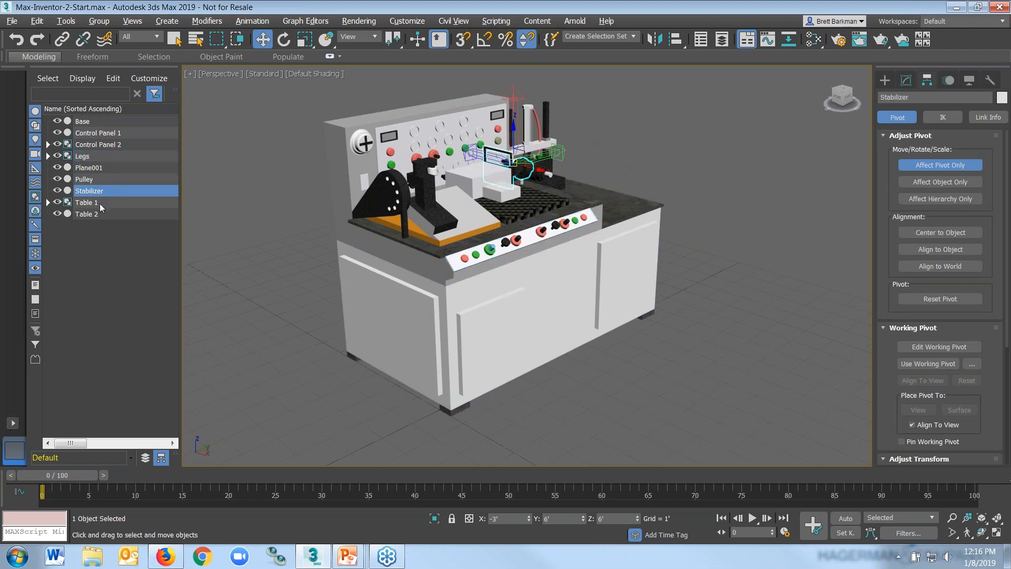
click(100, 203)
click(100, 213)
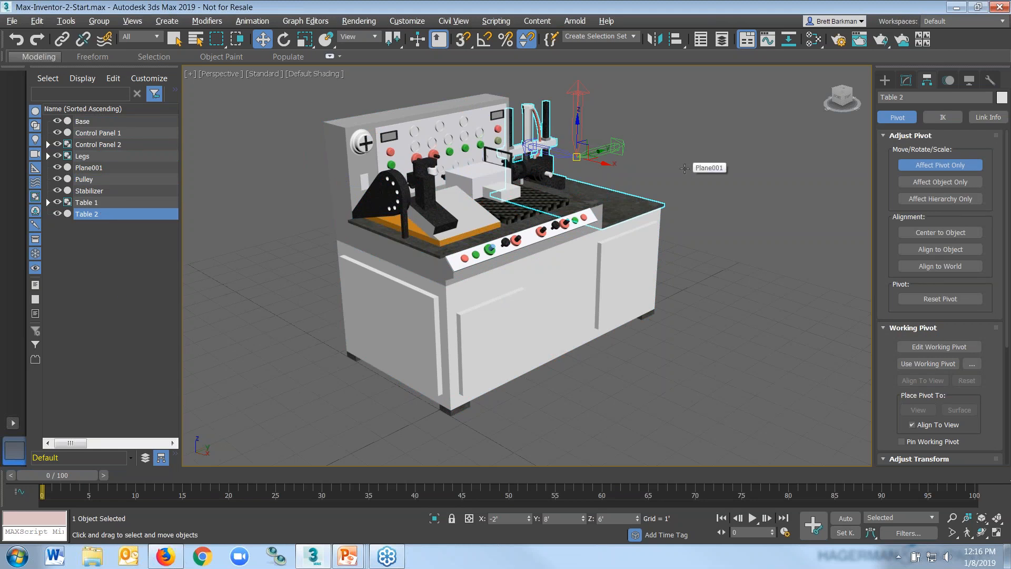
Step: Turn off Affect Pivot Only to end the pivot adjustment
click(937, 165)
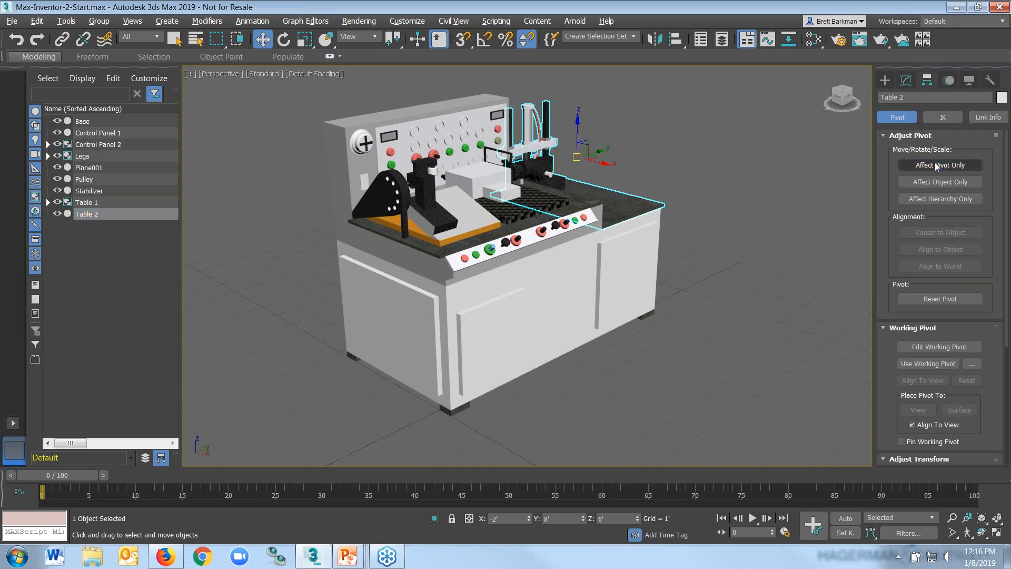
click(937, 165)
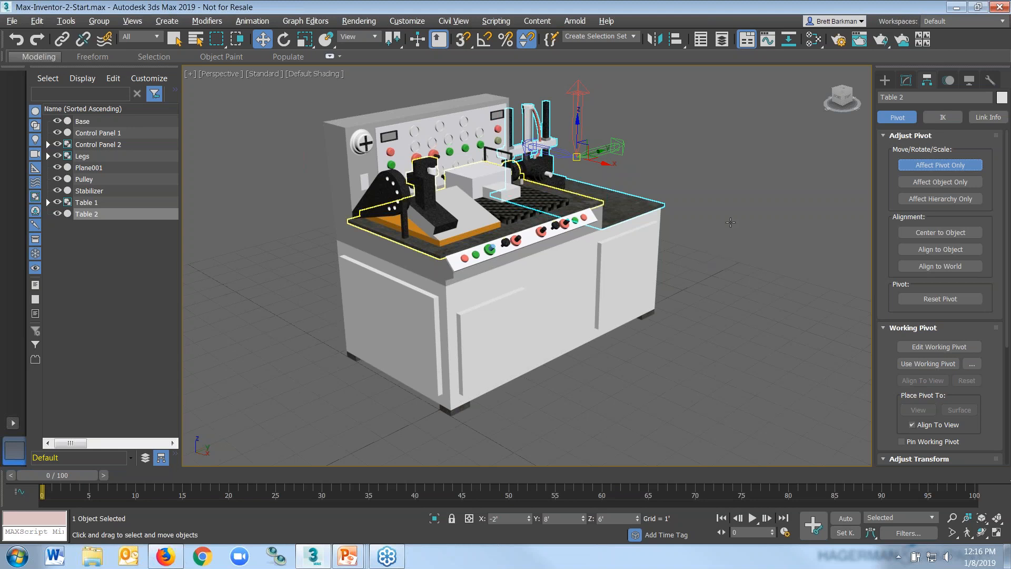
click(947, 166)
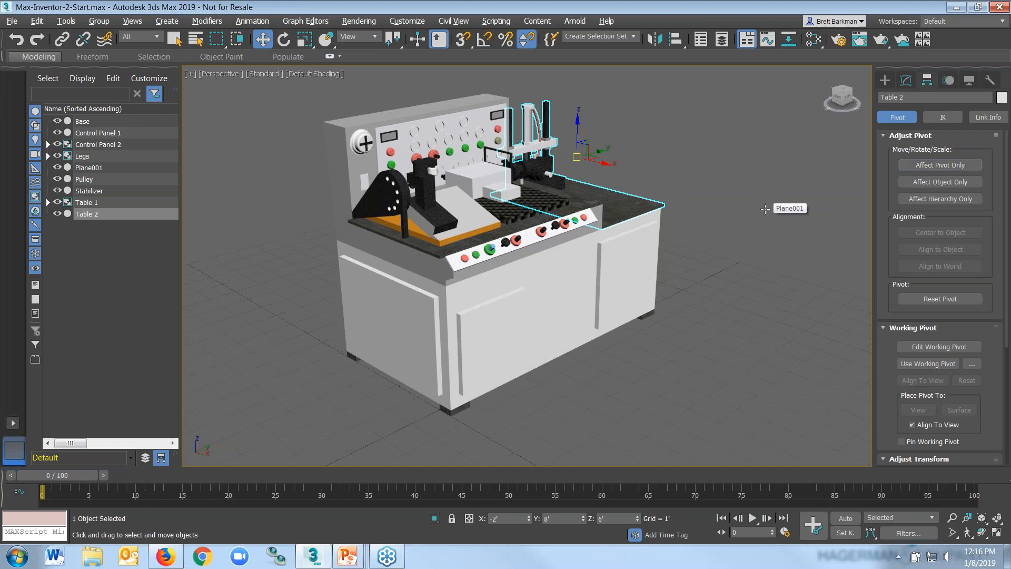
Step: Hide the Plane001 object in the scene and clear the selection
click(765, 210)
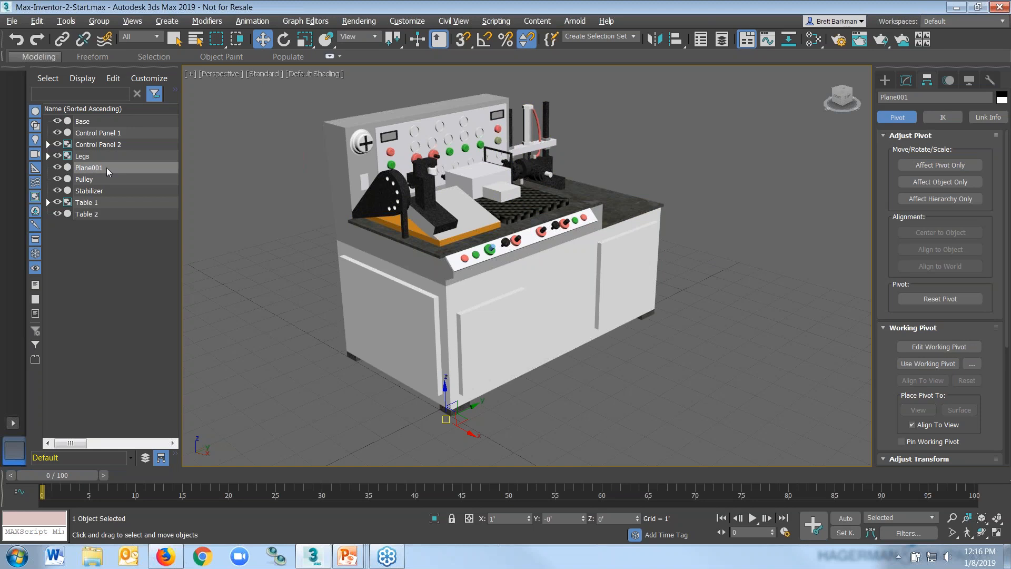
click(58, 167)
click(236, 173)
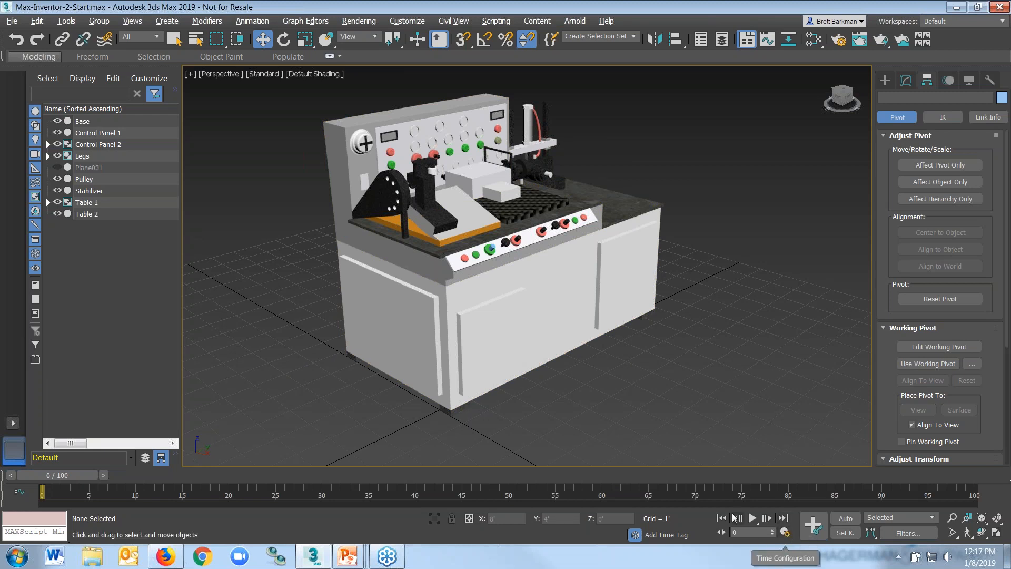
Step: Set the animation end time to 300 frames in the time configuration
click(785, 533)
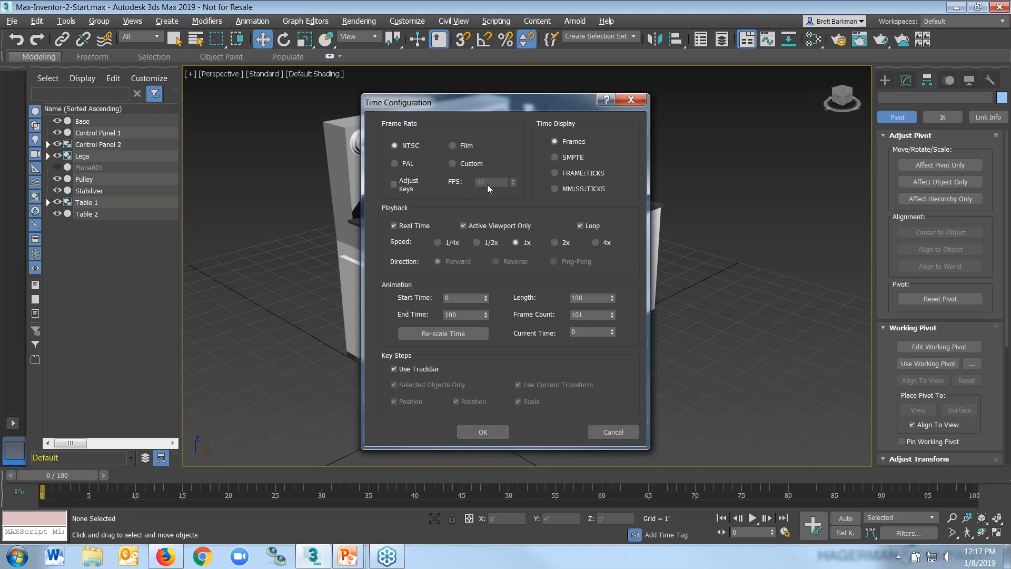
drag(465, 315, 374, 321)
text(300)
key(Return)
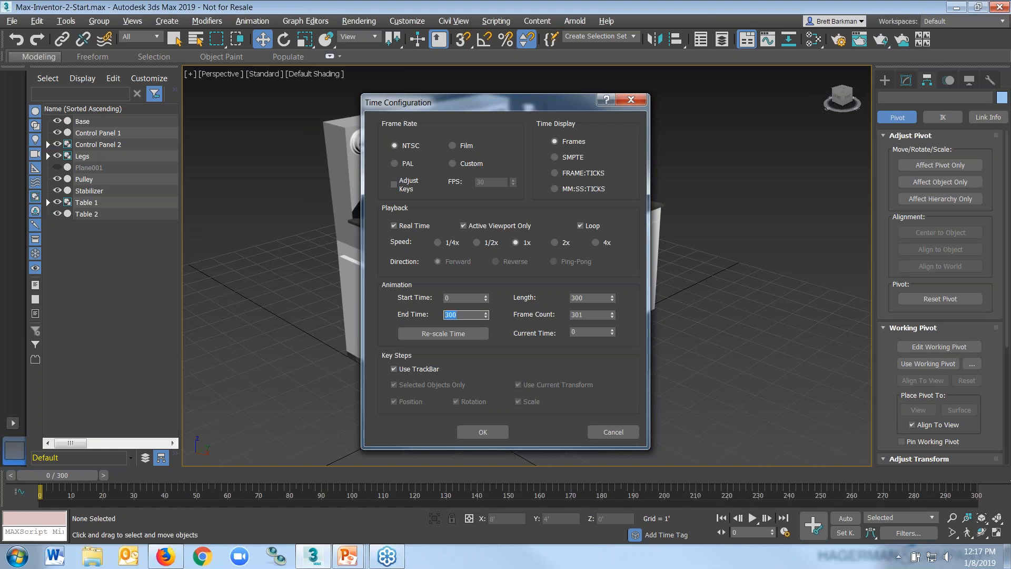
click(482, 432)
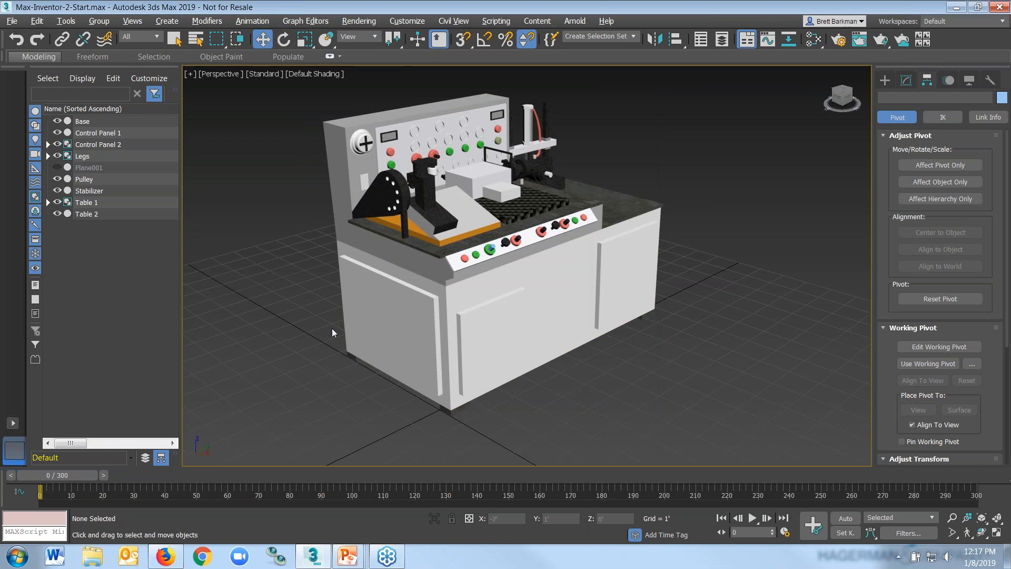
Step: Hide the home grid in the Perspective viewport
scroll(711, 298, up, 5)
scroll(738, 296, down, 5)
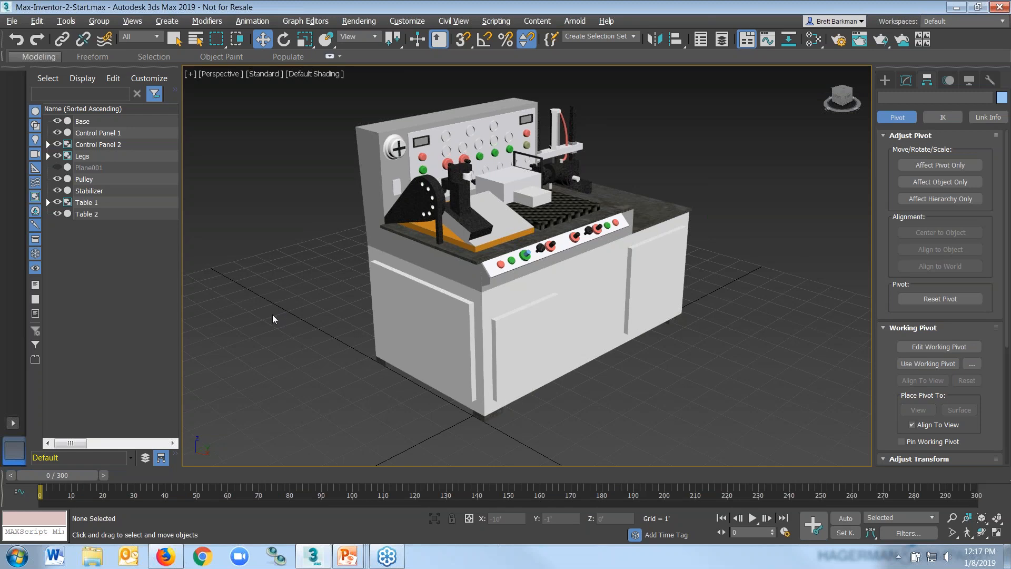
key(g)
middle_drag(693, 354, 687, 357)
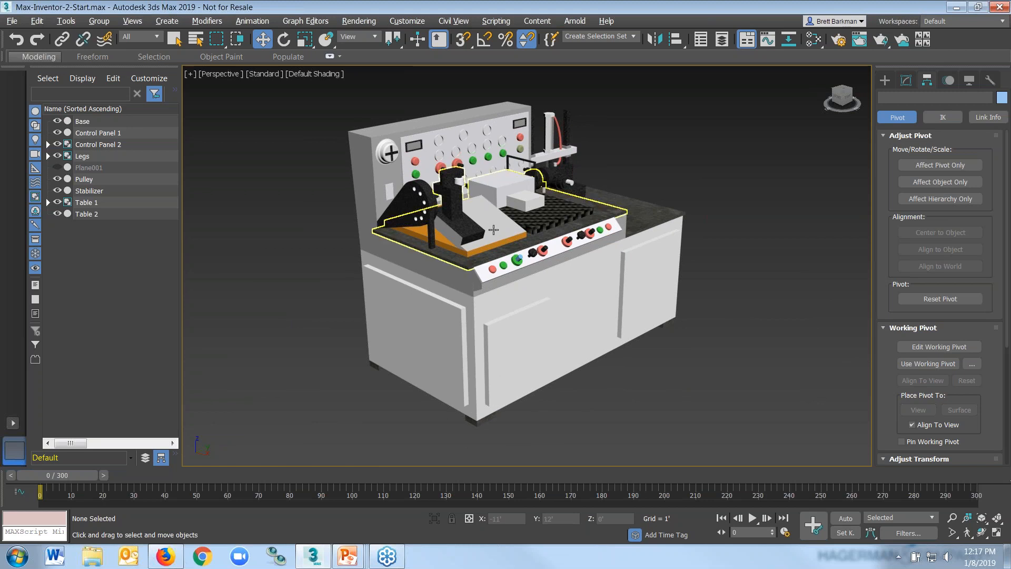
Step: Select the Pulley and switch its coordinate entry to Offset Mode
click(406, 208)
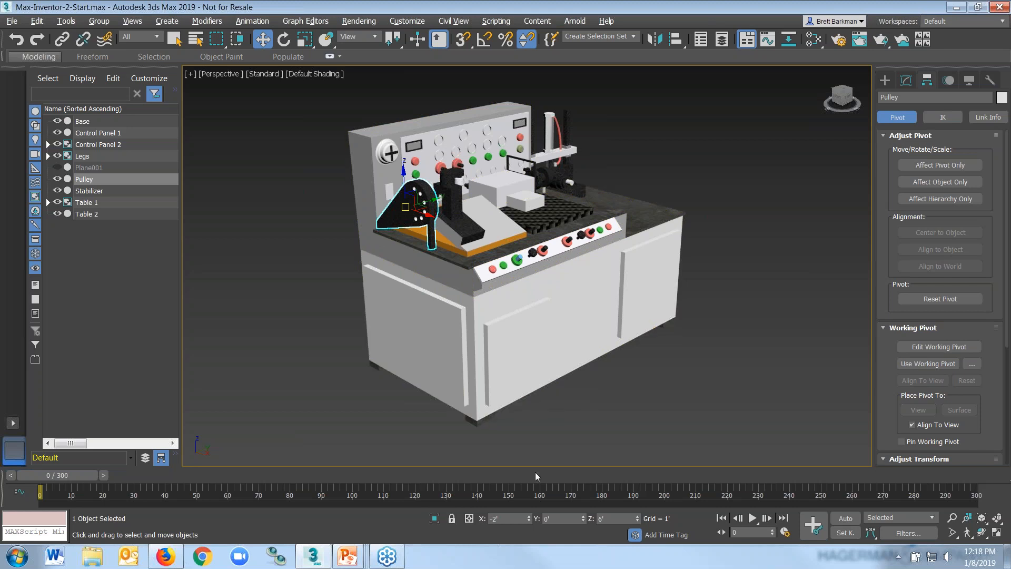
click(470, 519)
click(470, 519)
click(469, 519)
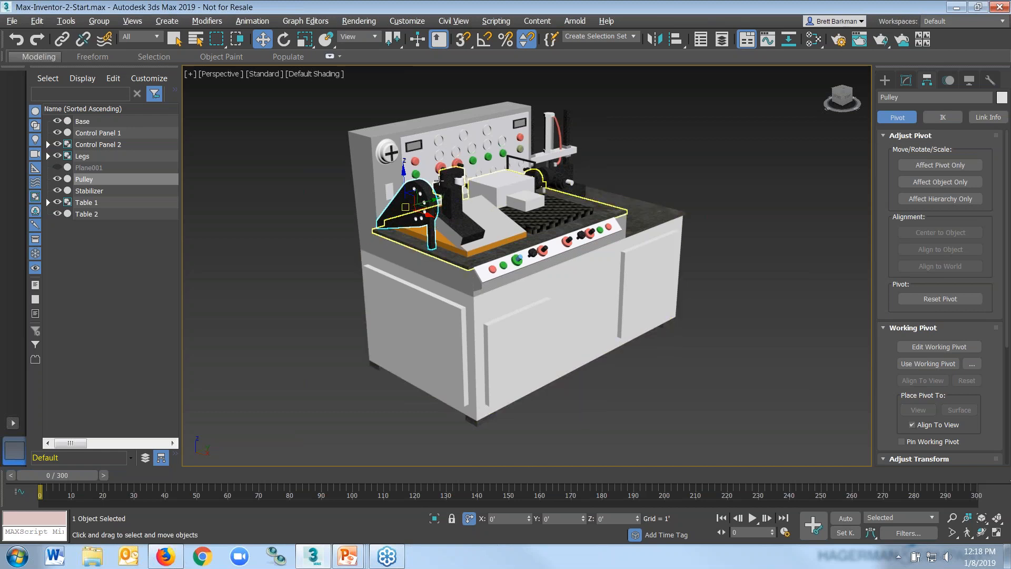
Step: Move the Pulley along its Y axis until it stands clear of the bench's near end
drag(433, 200, 344, 228)
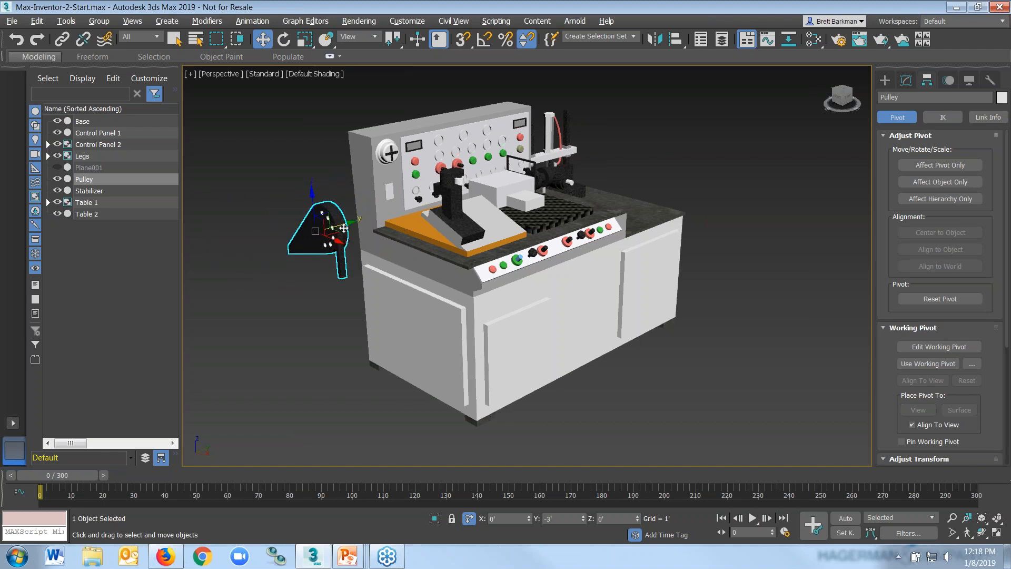
drag(343, 228, 348, 256)
drag(348, 256, 321, 267)
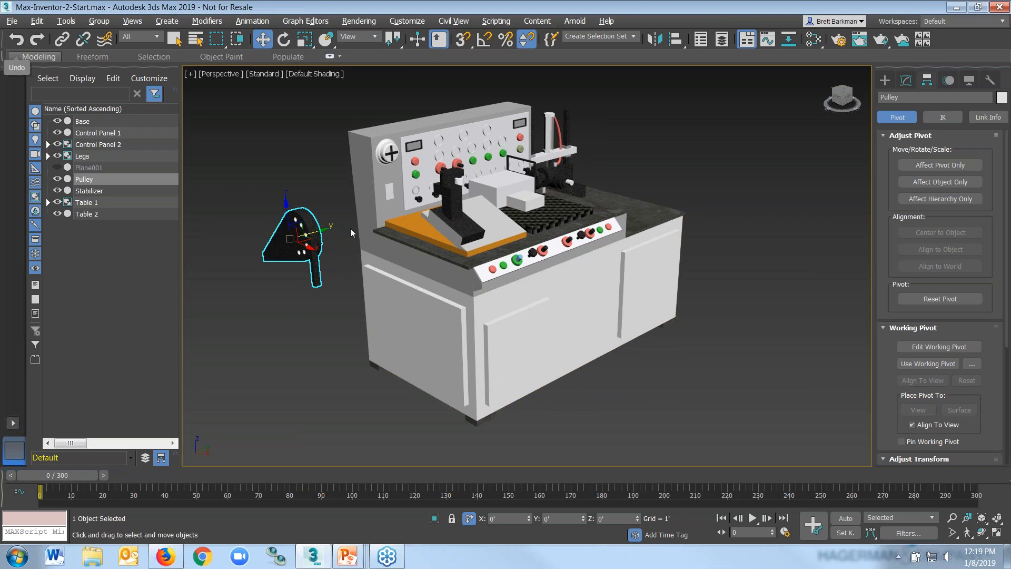
drag(317, 233, 298, 253)
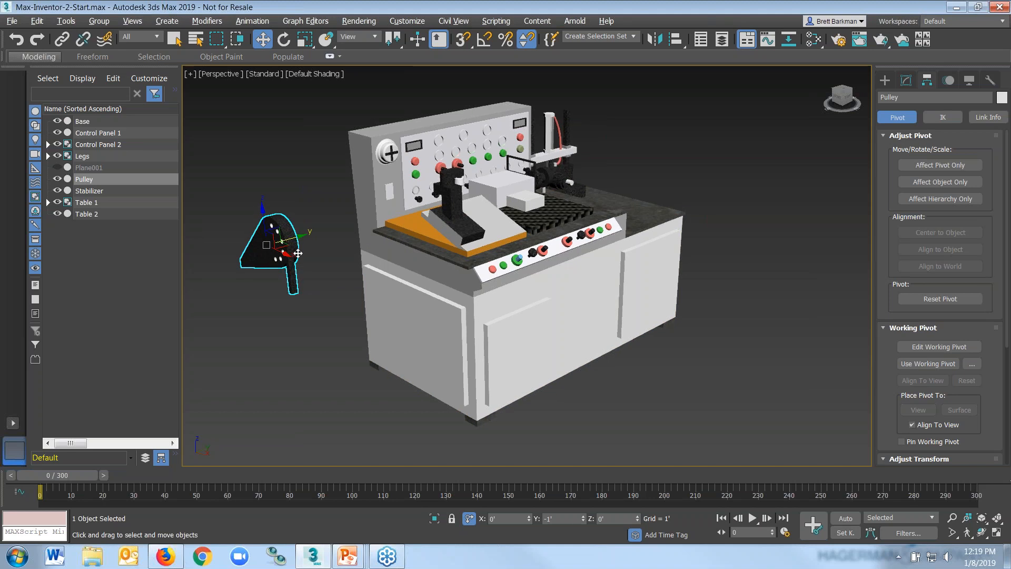
Step: Try adjusting the Pulley's distance from the bench freehand along its Y axis, and undo the moves
mouse_move(298, 254)
mouse_down()
mouse_move(290, 278)
mouse_move(304, 269)
mouse_up()
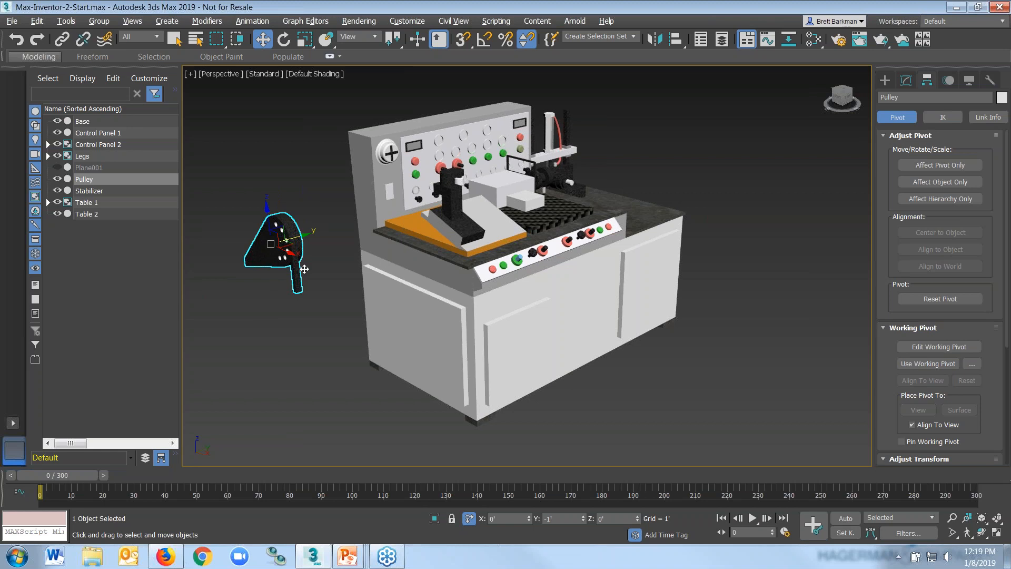
drag(305, 268, 327, 262)
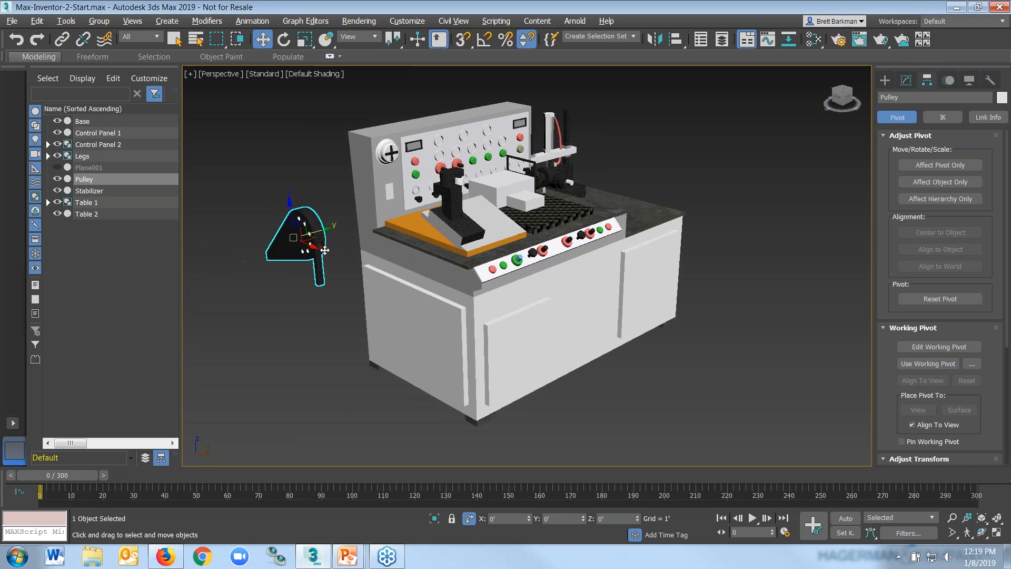
click(17, 39)
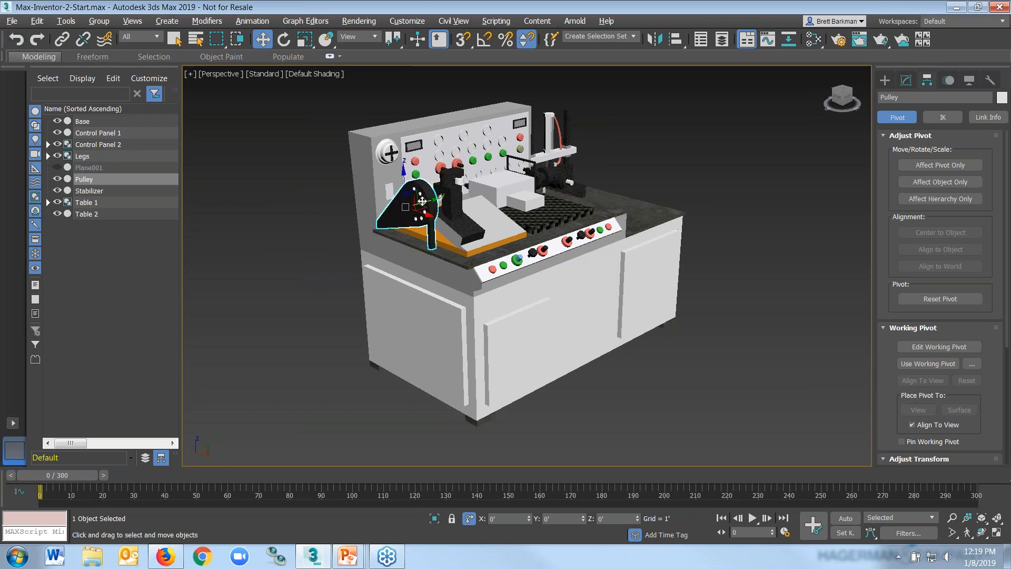
Step: Offset the Pulley along Y by an exact value so it stands clear of the bench's near end, and deselect it
click(506, 518)
key(Tab)
key(Return)
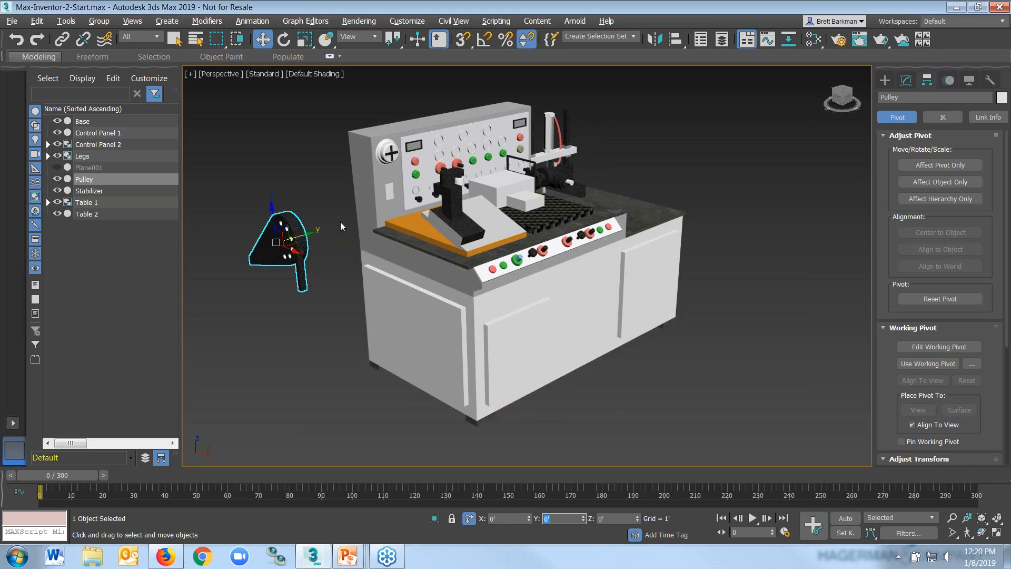
click(333, 335)
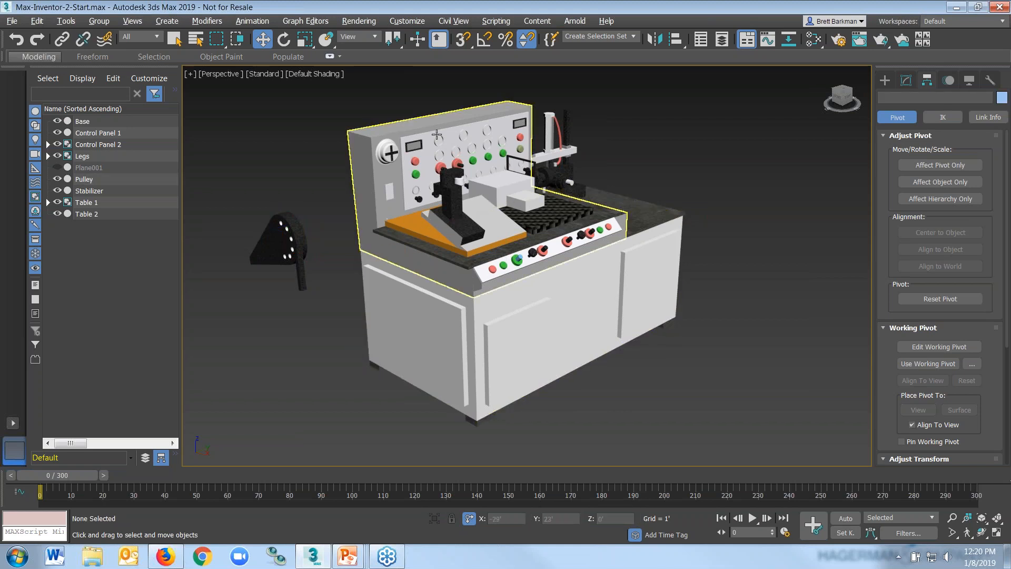
Step: Select Control Panel 1 and offset it by exactly -8' along X, away from the bench
click(438, 135)
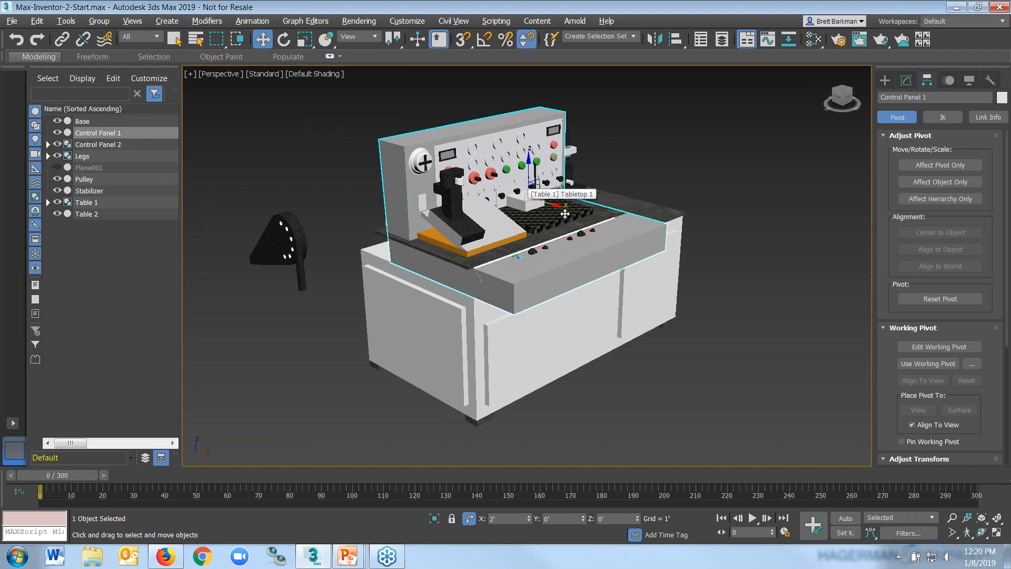
drag(520, 195, 363, 135)
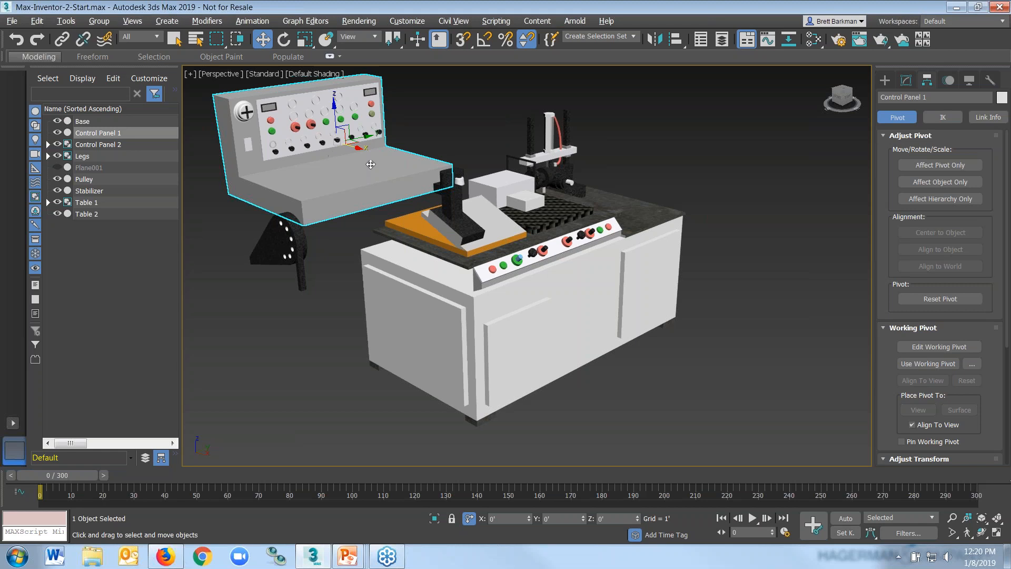
click(16, 40)
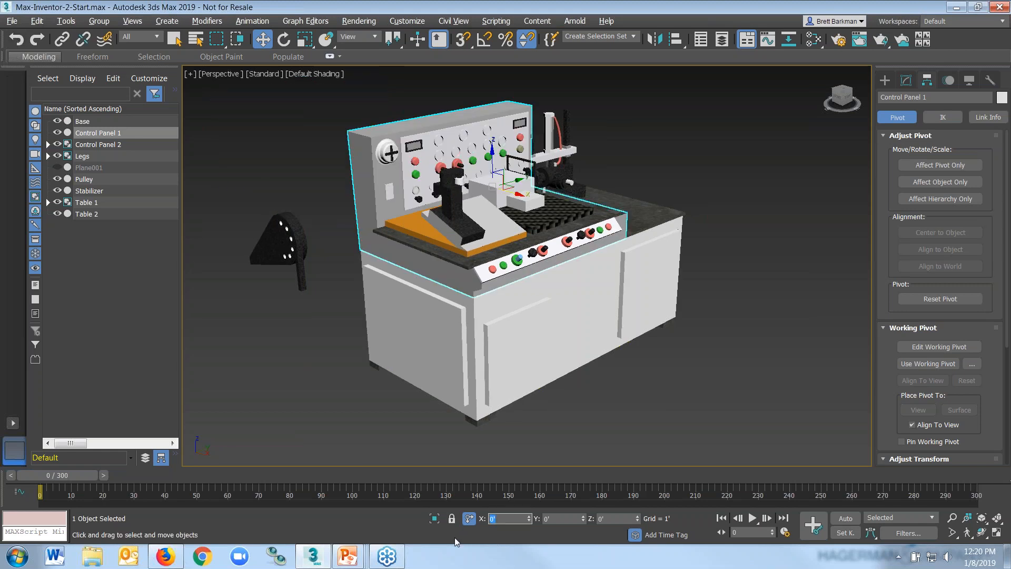
text(-8)
key(Return)
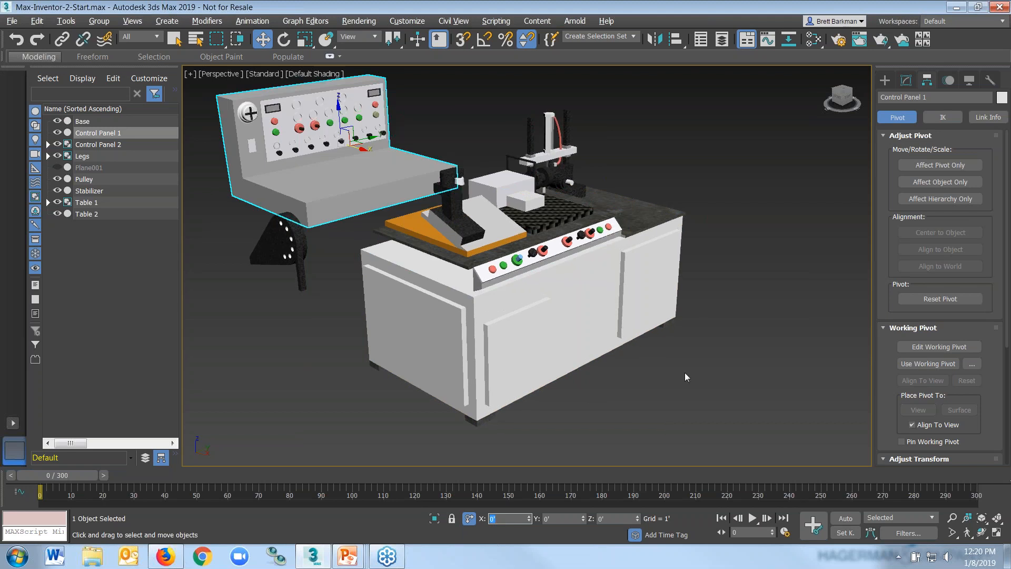
Step: Select the Table 1 group and raise it above the bench by an exact Z offset of 6'
click(483, 178)
middle_drag(576, 230, 580, 275)
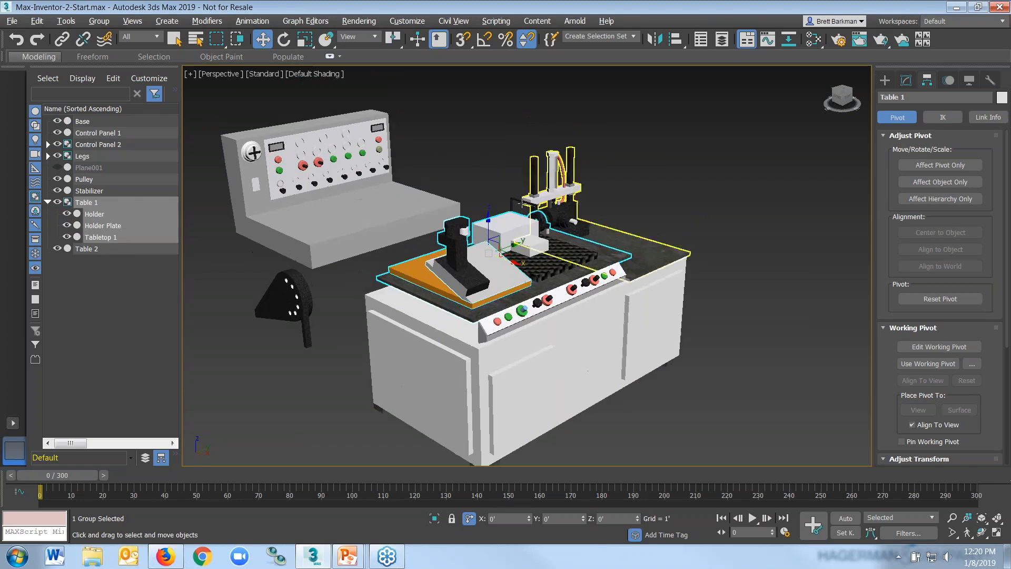
drag(487, 228, 526, 28)
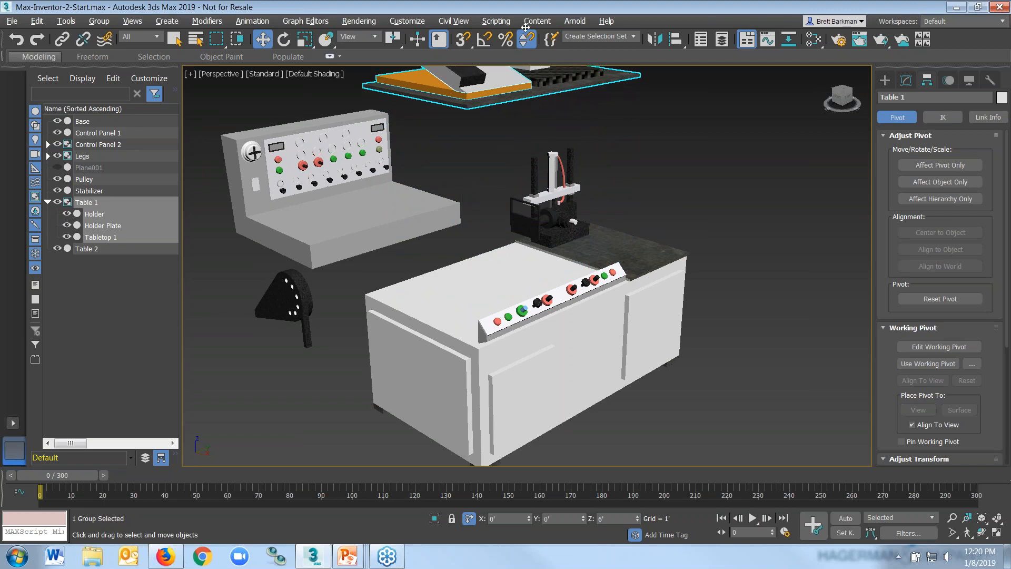
click(16, 39)
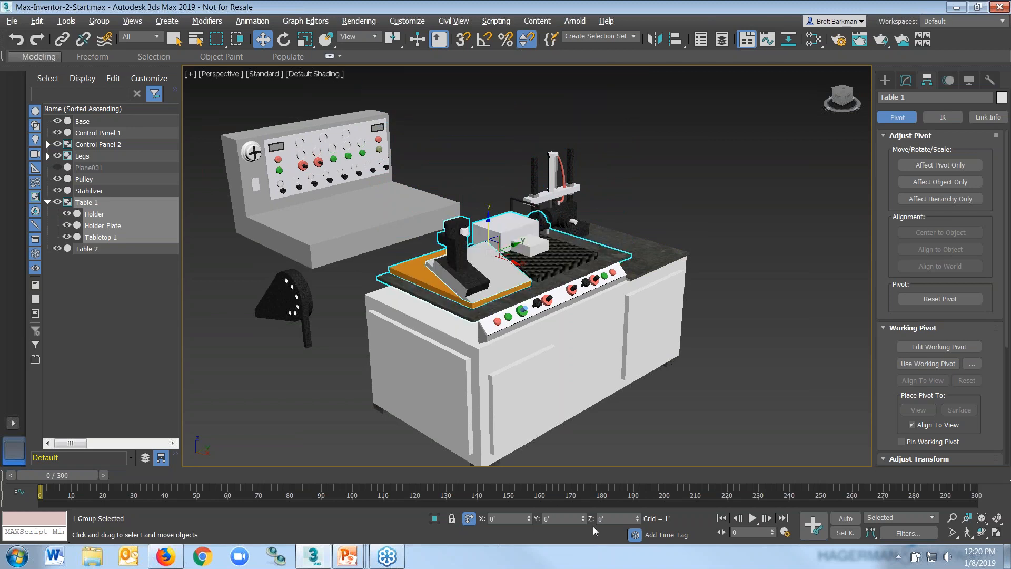
click(608, 519)
text(6)
key(Return)
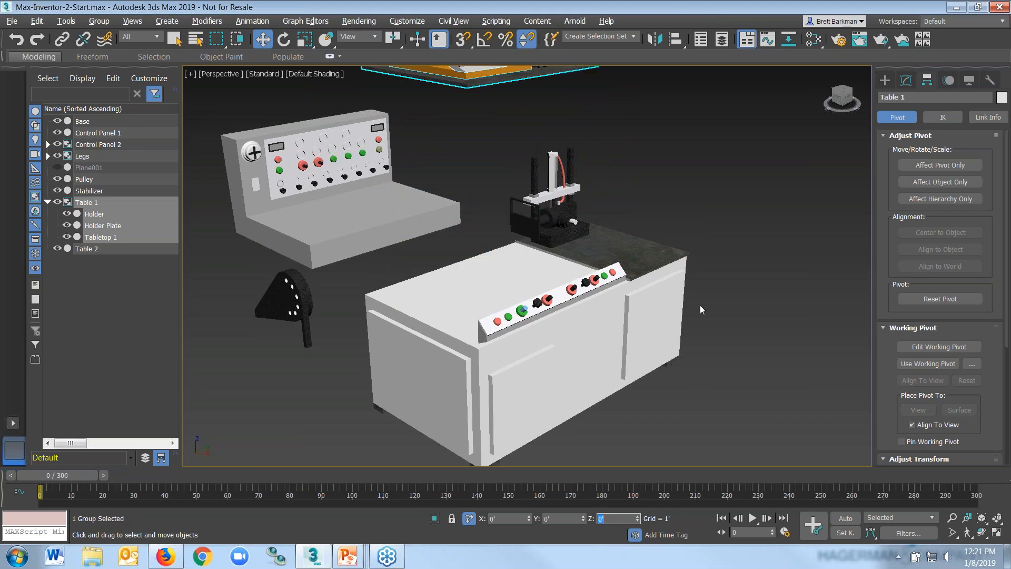
Step: Select the Control Panel 2 group and move it outward along X, clear of the bench's front
scroll(701, 305, down, 5)
scroll(678, 320, up, 2)
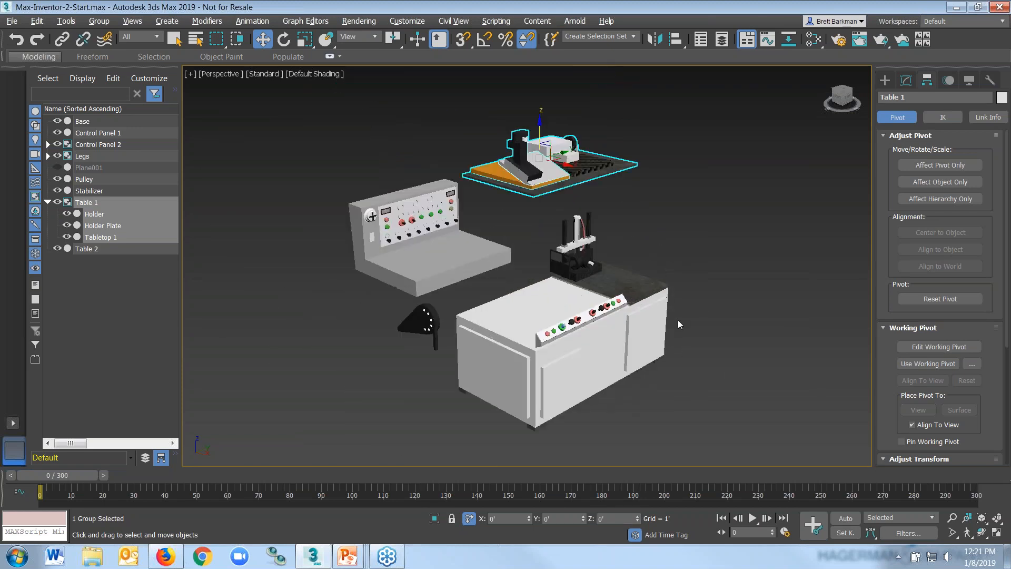
click(583, 315)
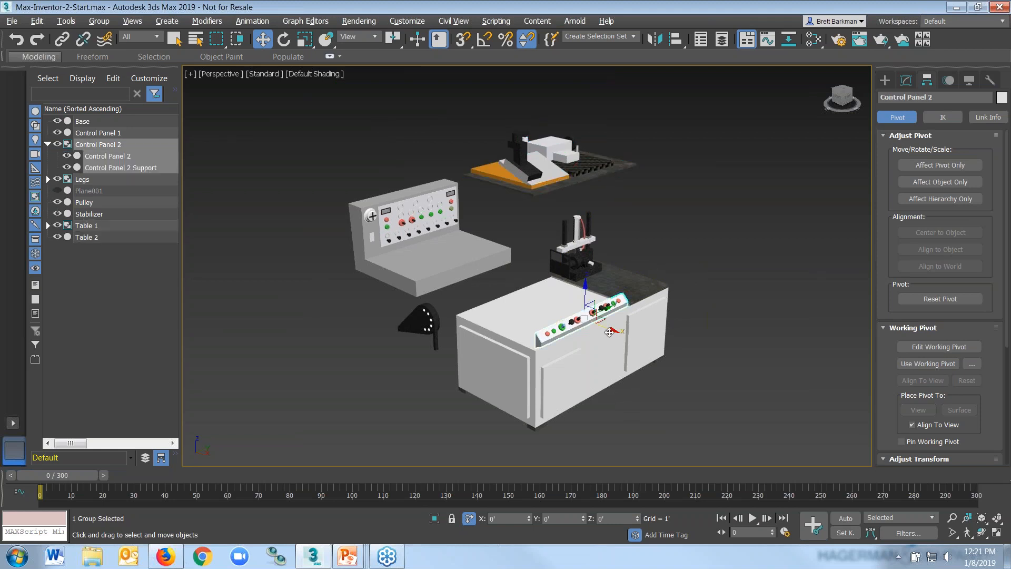
drag(613, 330, 717, 405)
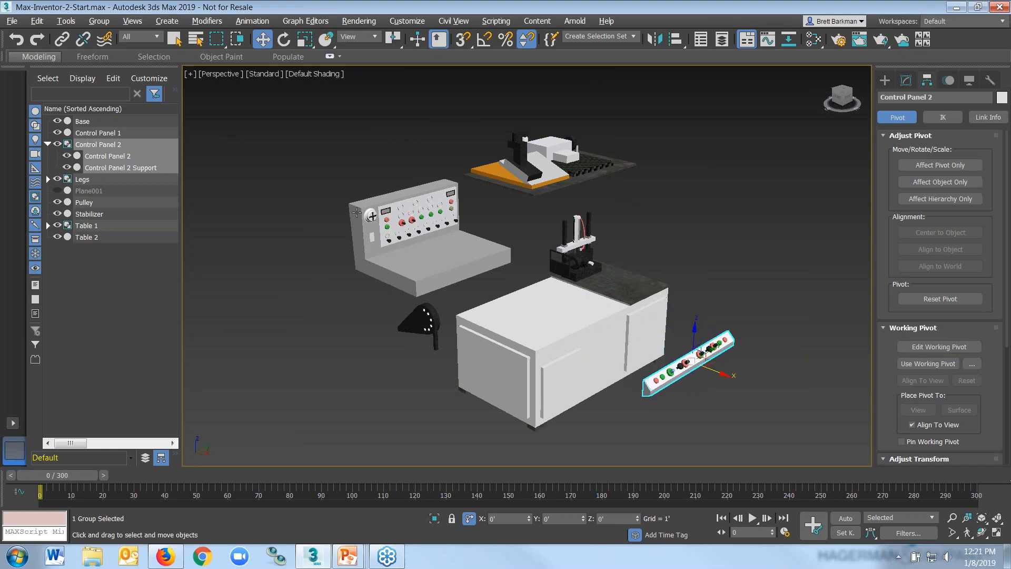
click(17, 39)
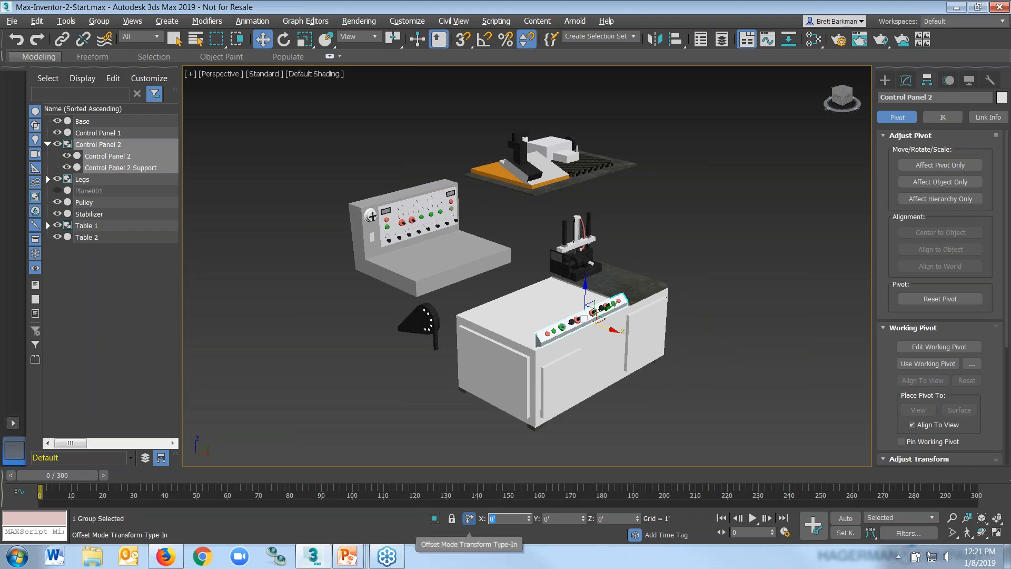
key(ctrl+y)
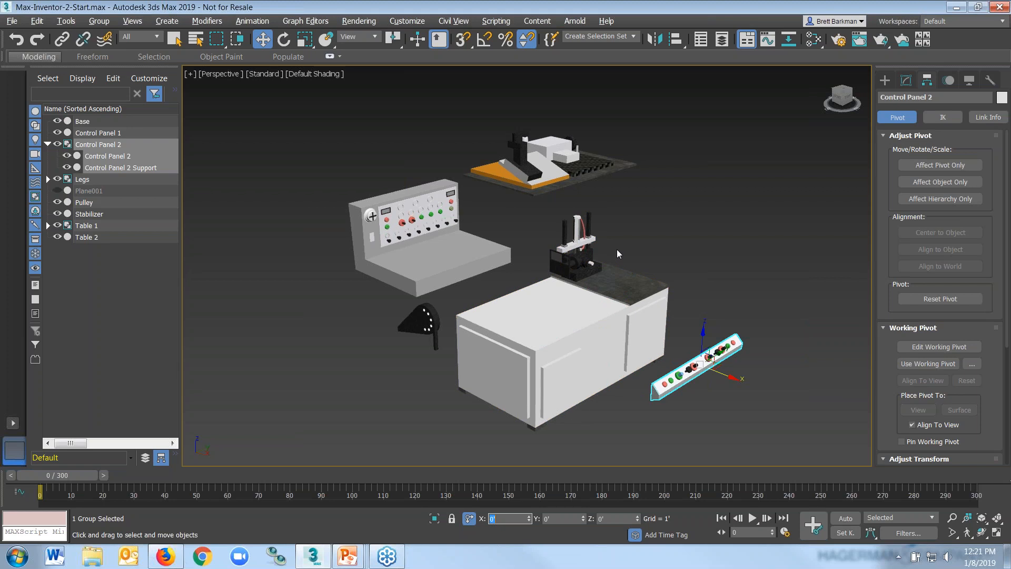
Step: Select Table 2, try moving it freehand outward along Y and up along Z, and undo both moves
click(601, 280)
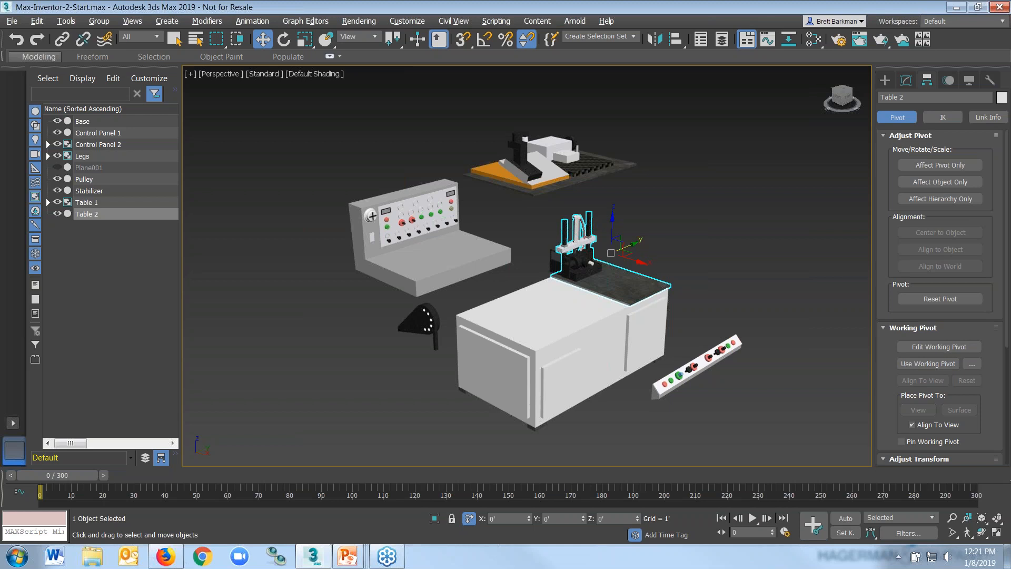
drag(635, 236, 701, 231)
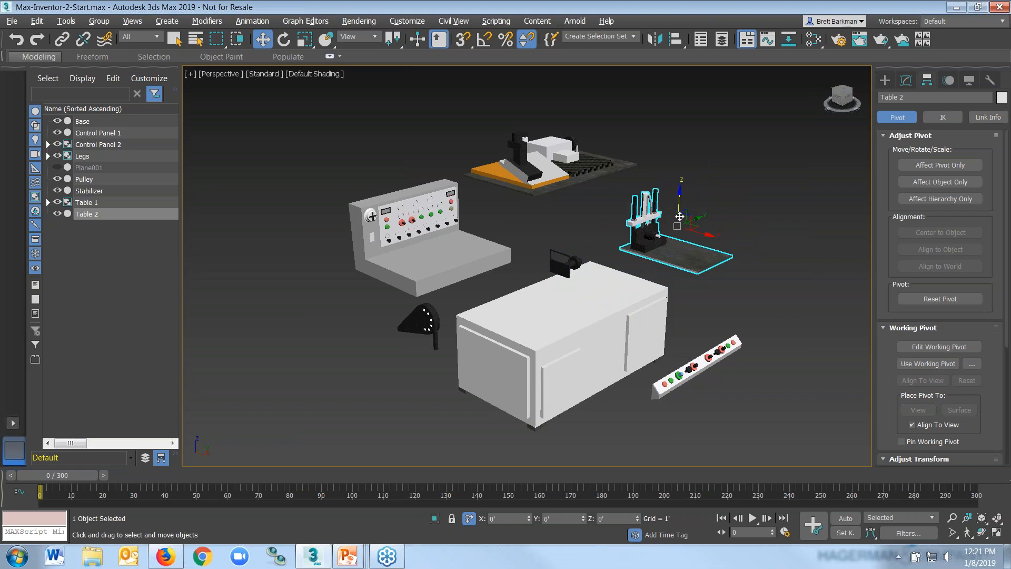
drag(678, 205, 679, 137)
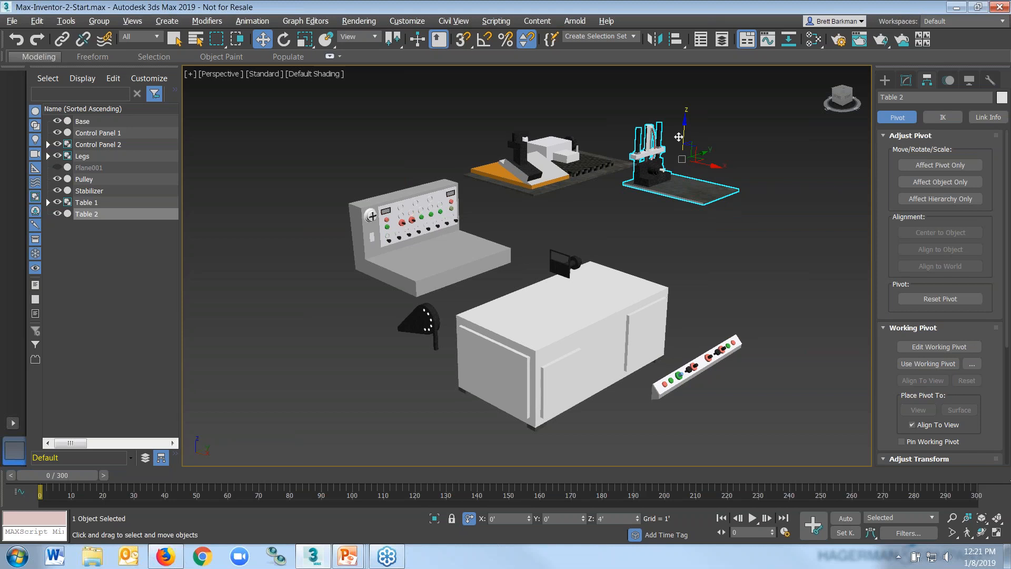
click(16, 40)
key(ctrl+z)
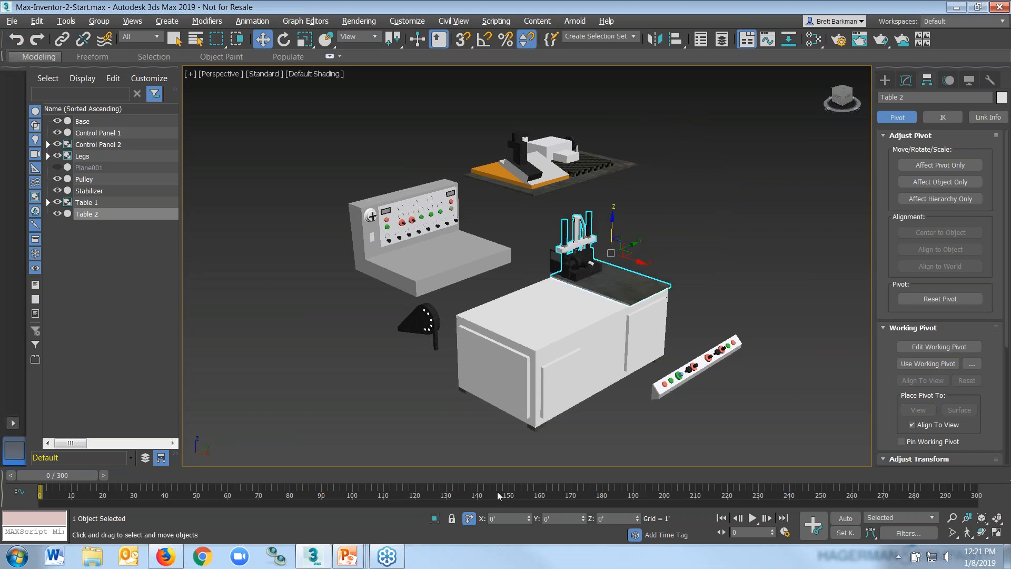
Step: Offset Table 2 by exactly 6' along Y and 4' along Z, and deselect it
click(558, 521)
text(6)
key(Return)
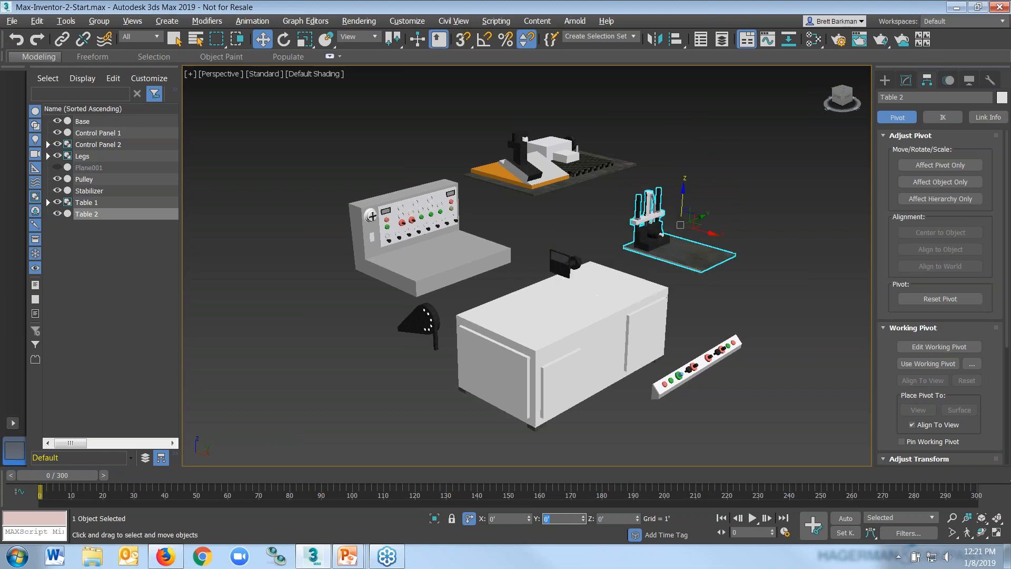
key(Tab)
text(4)
key(Return)
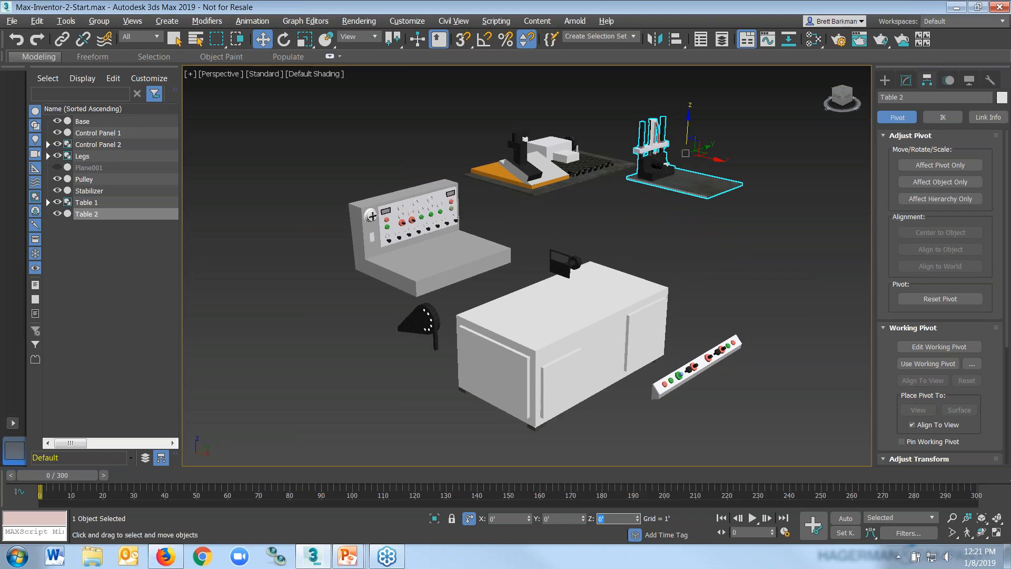
click(661, 220)
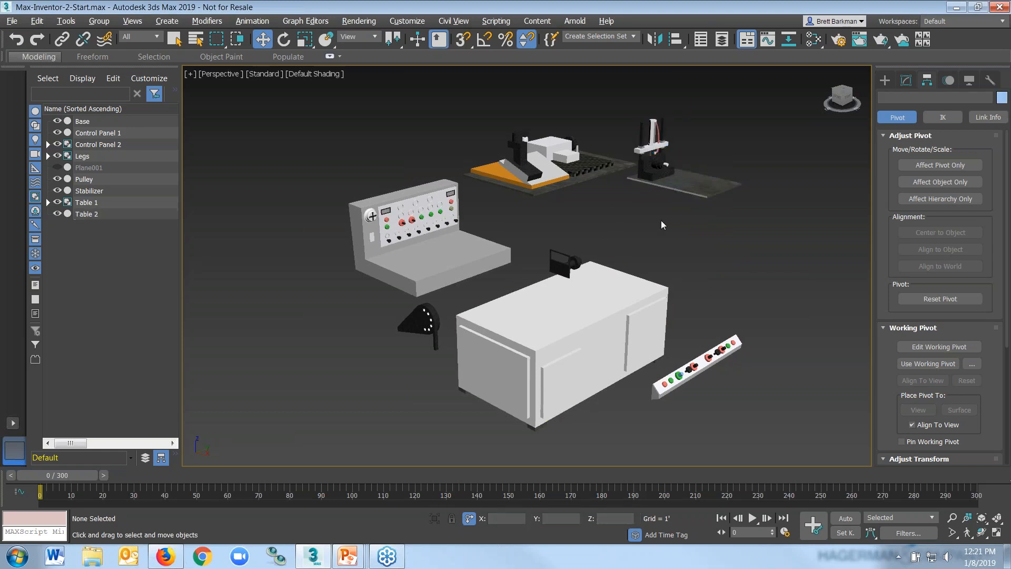
Step: Select the Stabilizer, raise it above the bench by an exact Z offset of 8', and deselect it
click(562, 264)
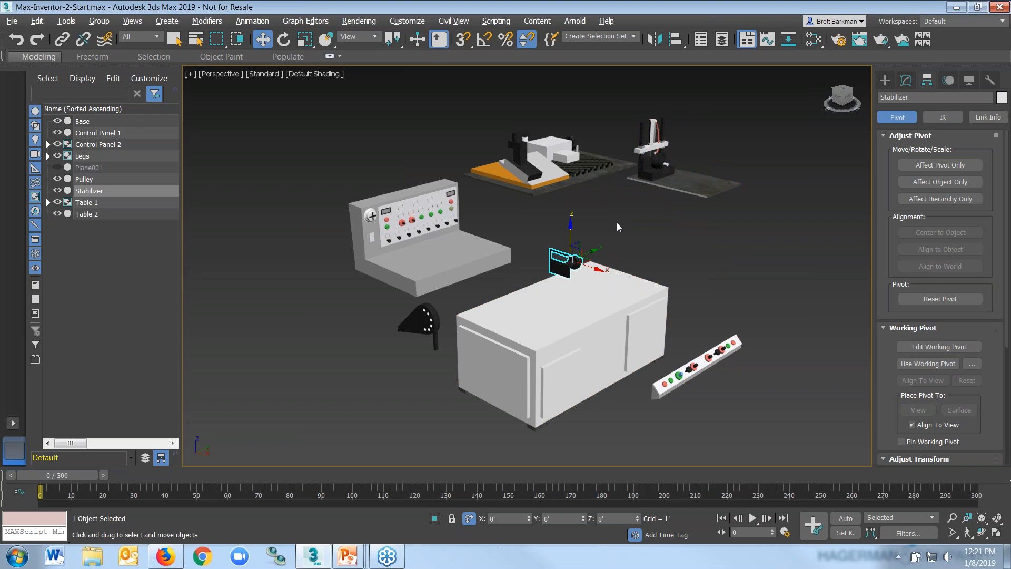
drag(571, 239, 573, 78)
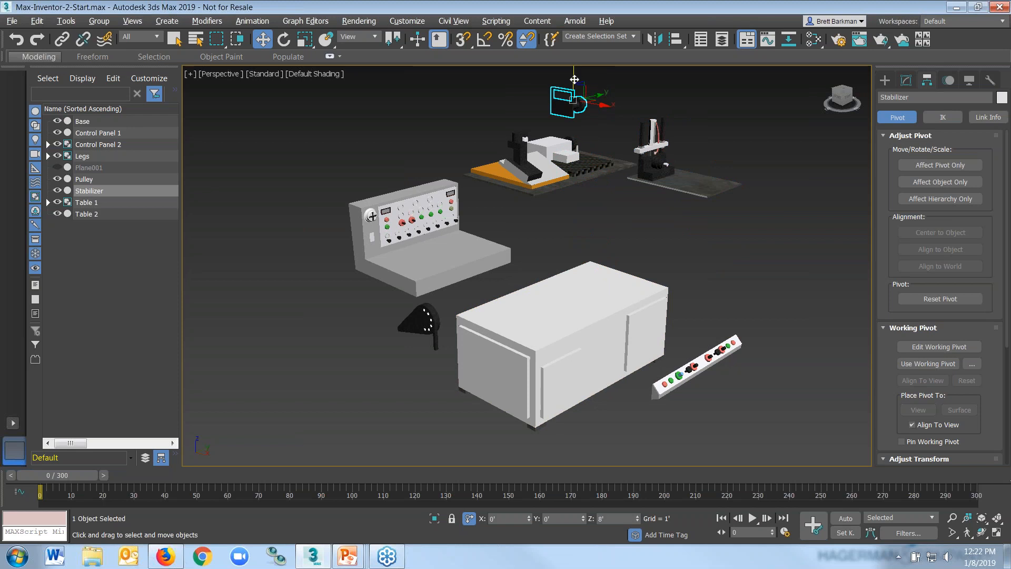
click(16, 40)
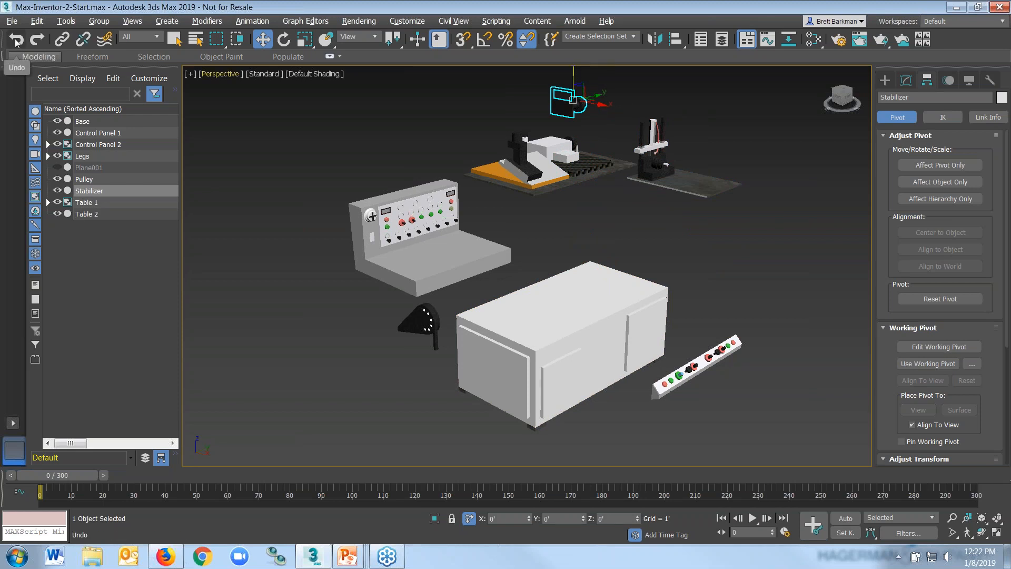
drag(610, 519, 542, 526)
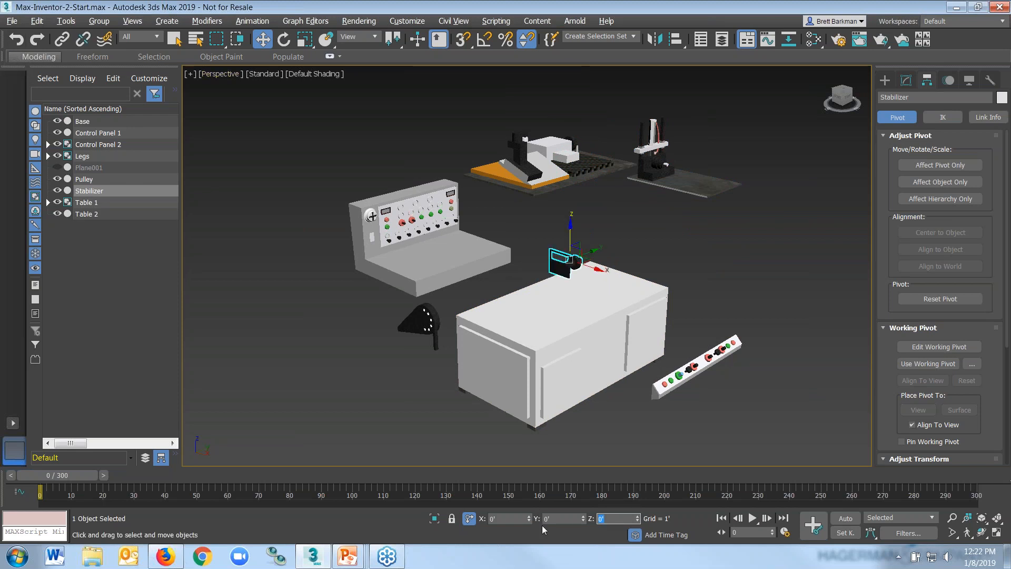
text(8)
key(Return)
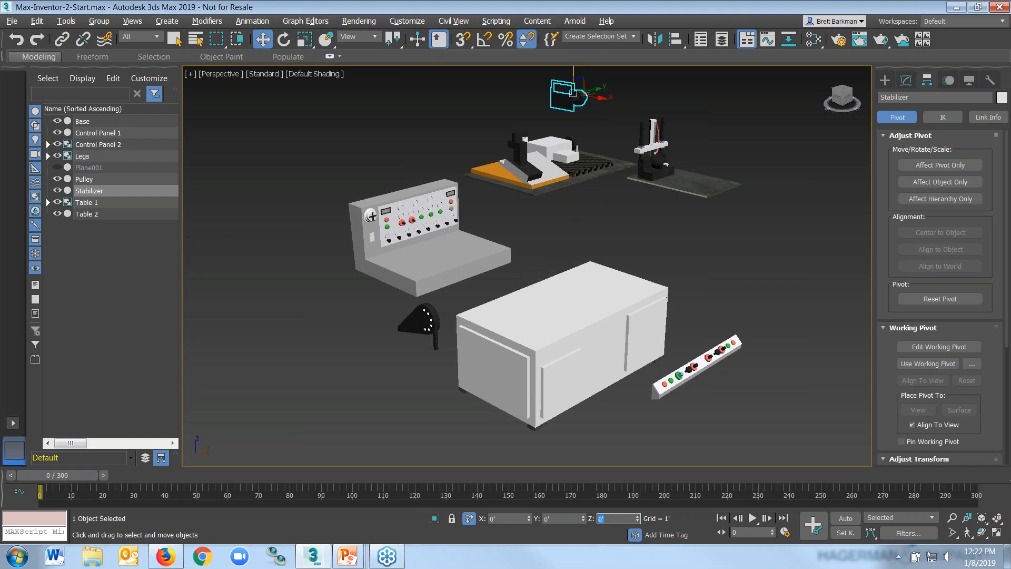
click(323, 416)
Step: Turn on Auto Key and, at frame 30, offset Control Panel 1 along X so it sits back on the bench base
middle_drag(610, 210, 565, 211)
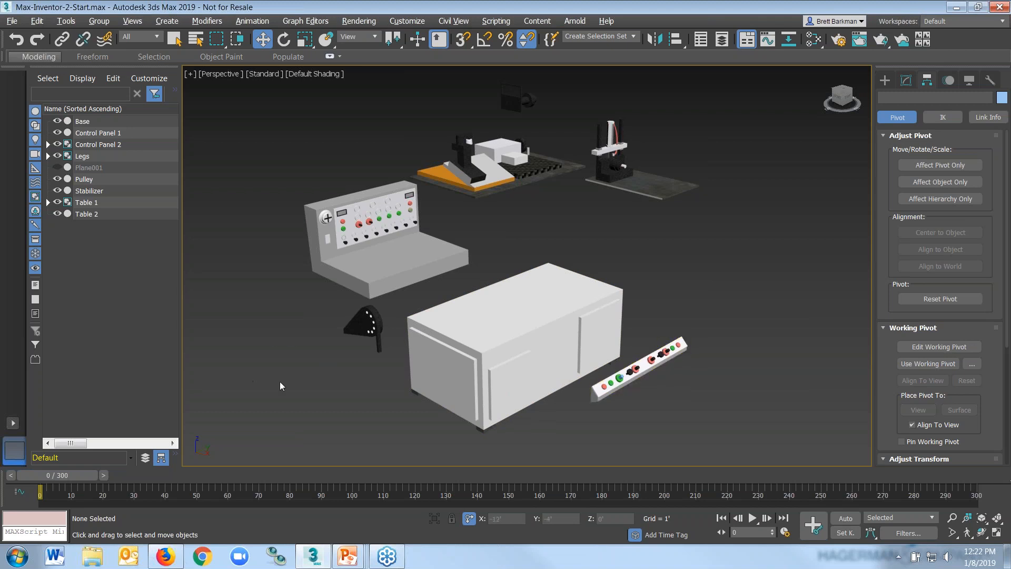
click(846, 518)
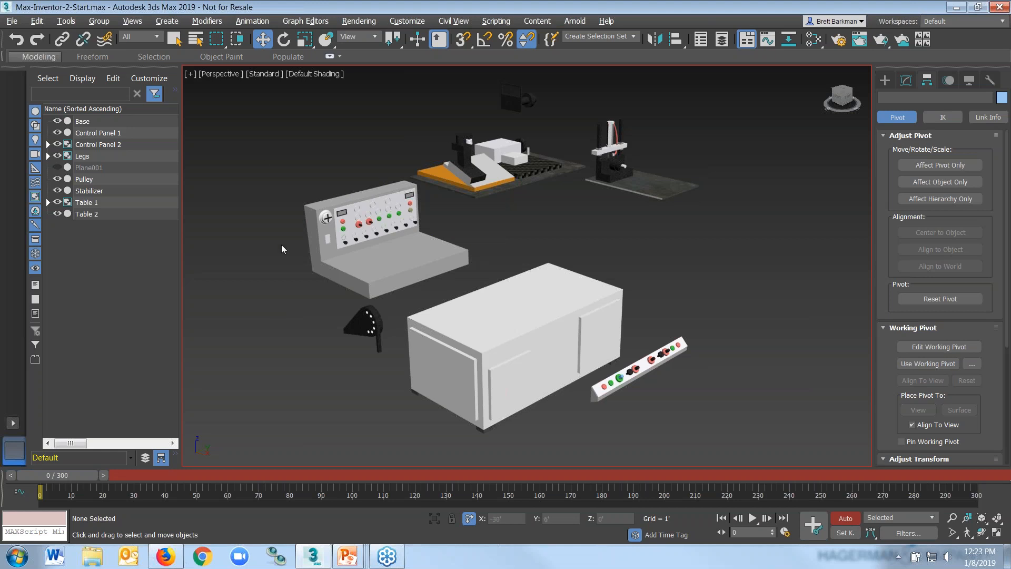
click(360, 260)
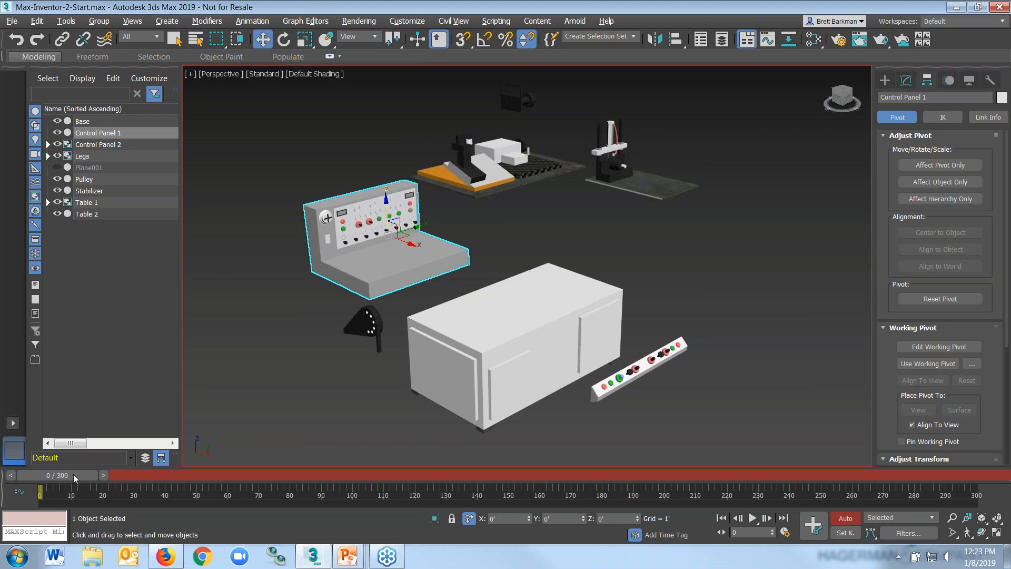
drag(73, 475, 165, 471)
key(w)
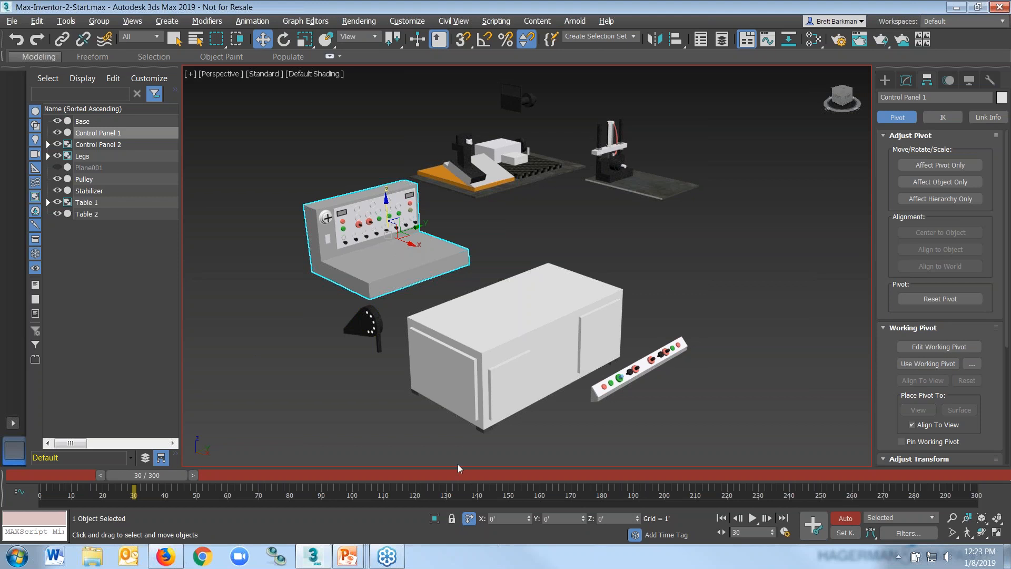
click(501, 519)
text(5)
key(Return)
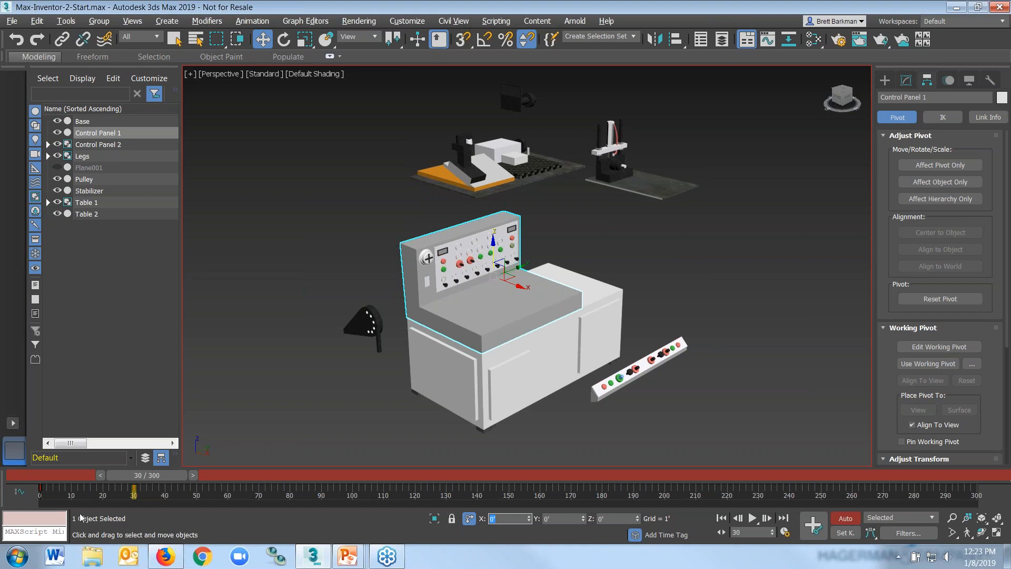
Step: Play the animation from the first frame to check how Control Panel 1 moves onto the bench base
drag(157, 473, 170, 475)
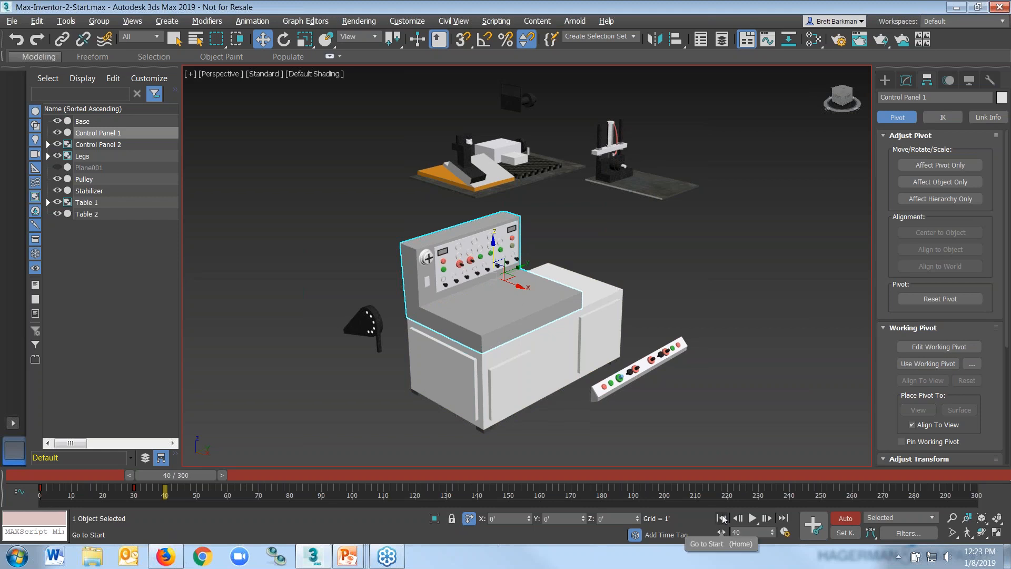
click(722, 519)
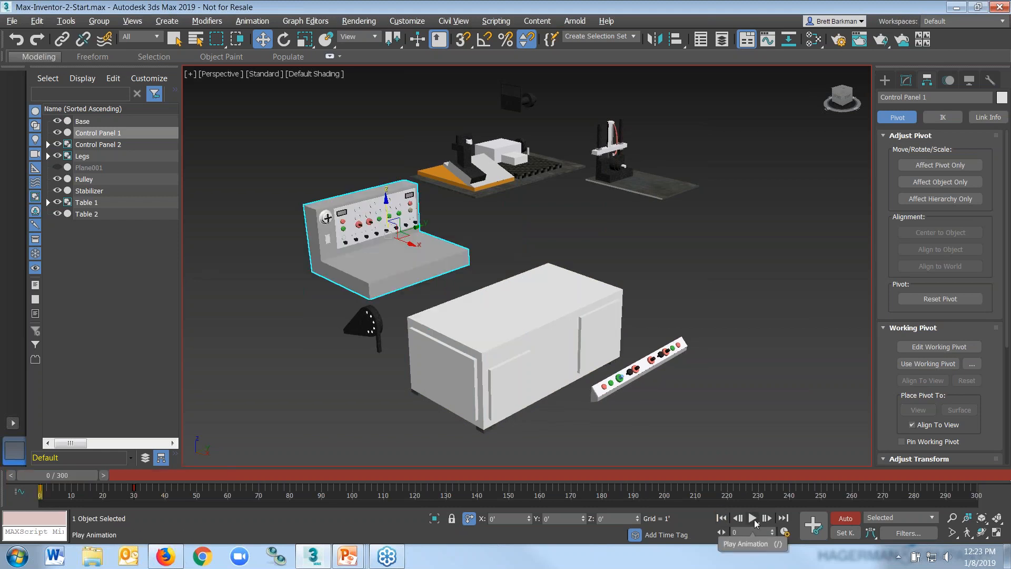
click(753, 518)
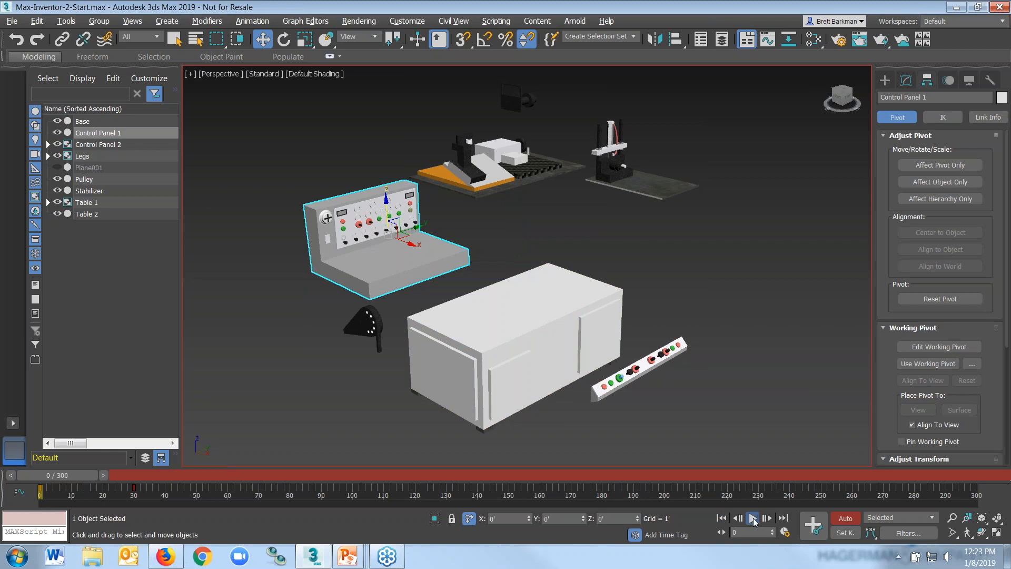
click(753, 518)
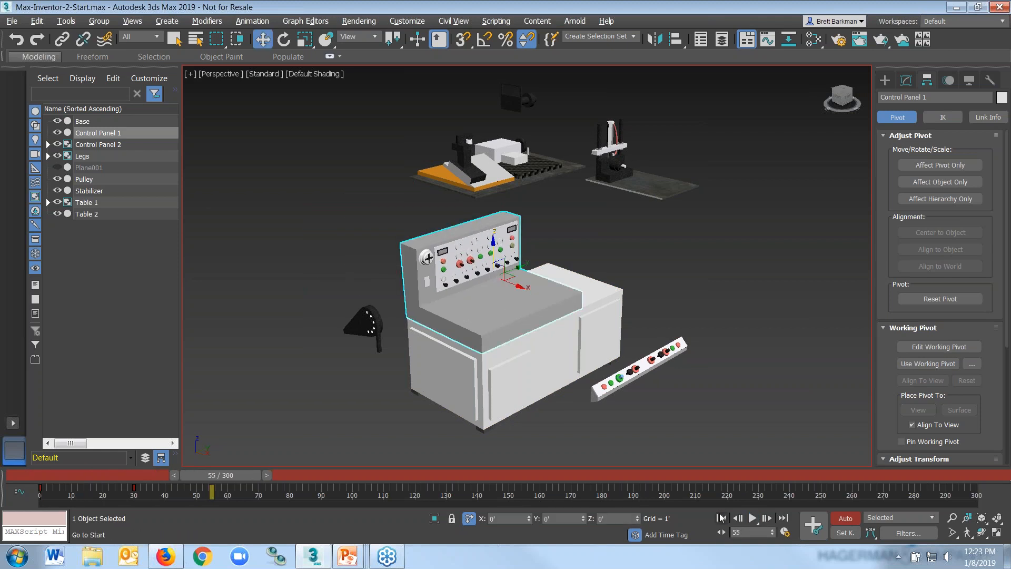
key(Home)
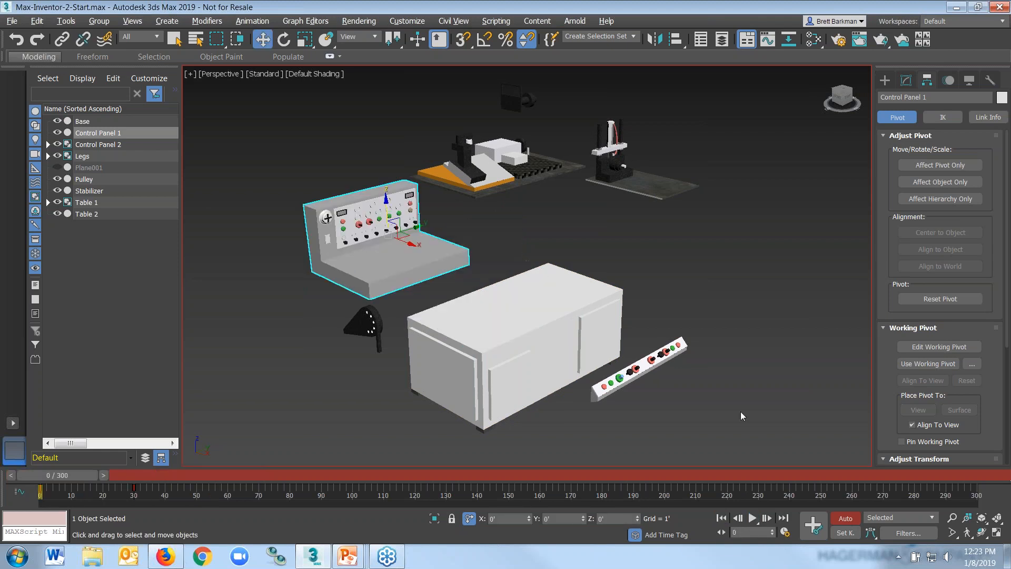
click(754, 519)
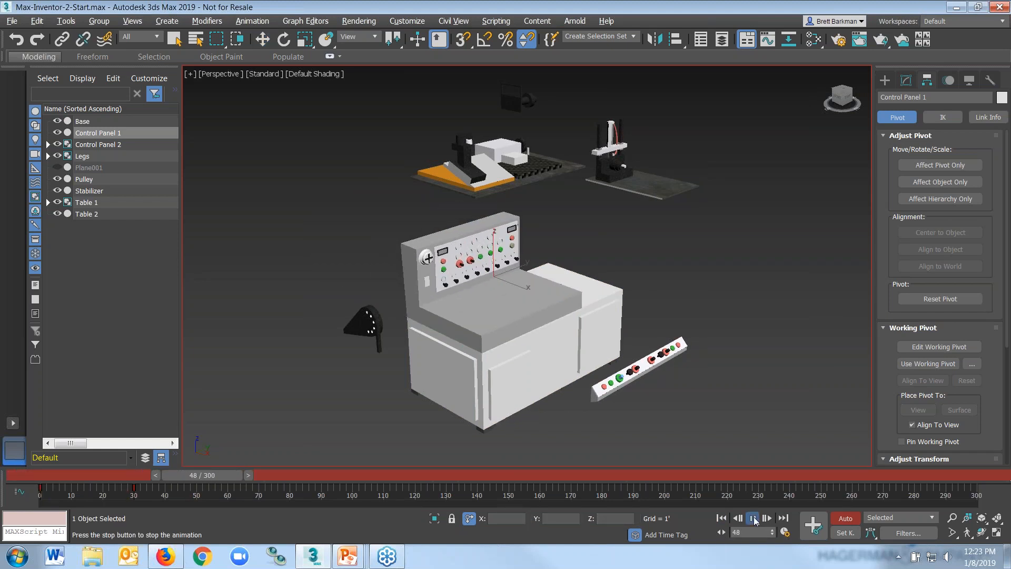
click(753, 518)
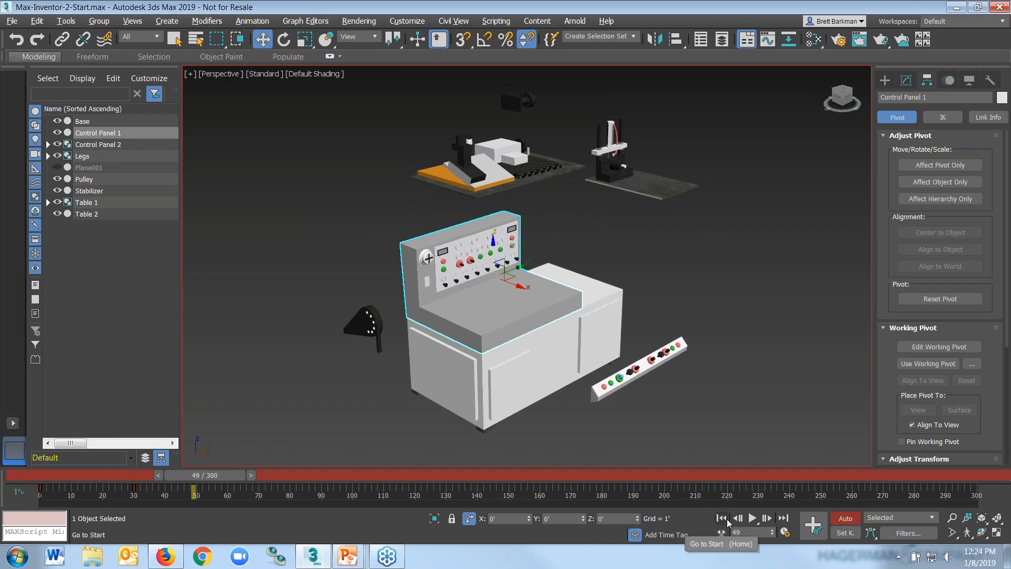
click(722, 518)
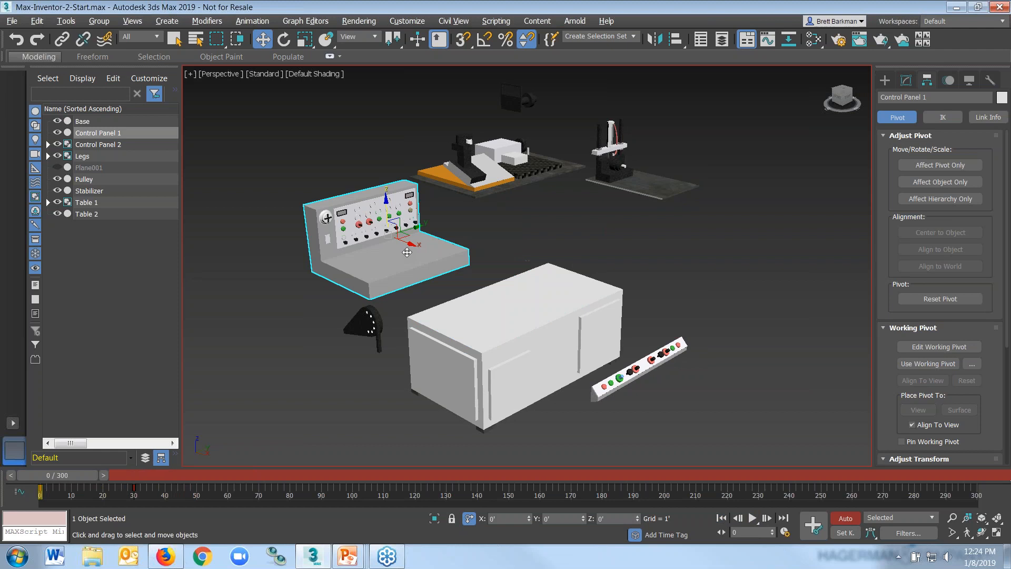
Step: Delay the start of Control Panel 1's movement by shifting its first keyframe to frame 10
drag(78, 476, 188, 477)
key(w)
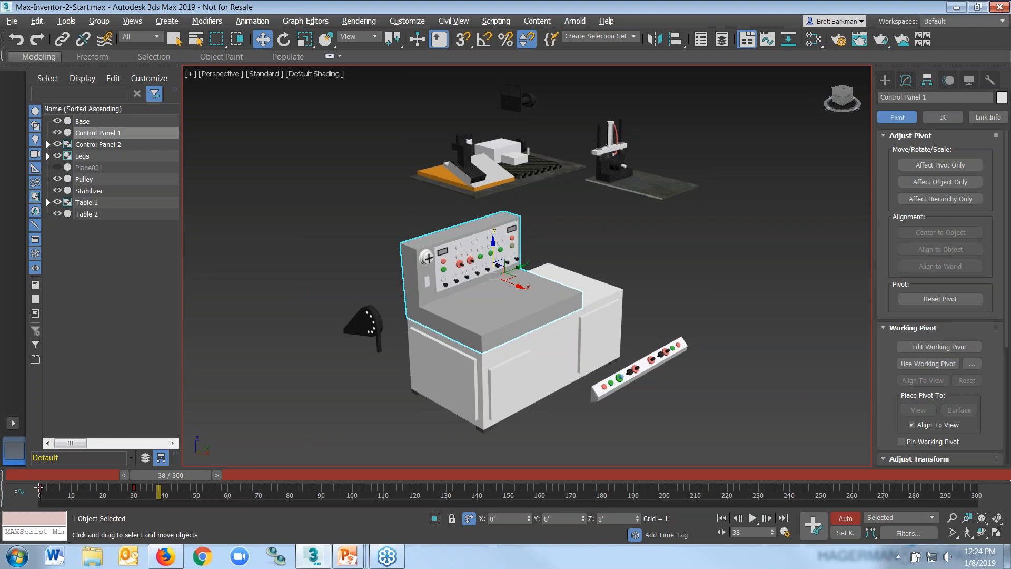
drag(40, 487, 71, 490)
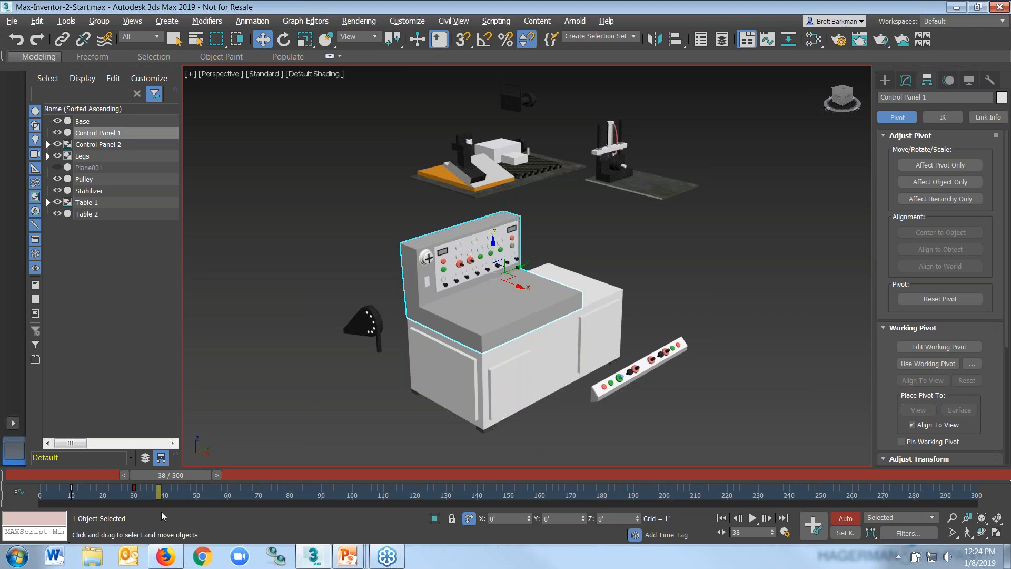
Step: Return to frame 0 and replay the animation to check the delayed start of Control Panel 1
drag(178, 477, 71, 476)
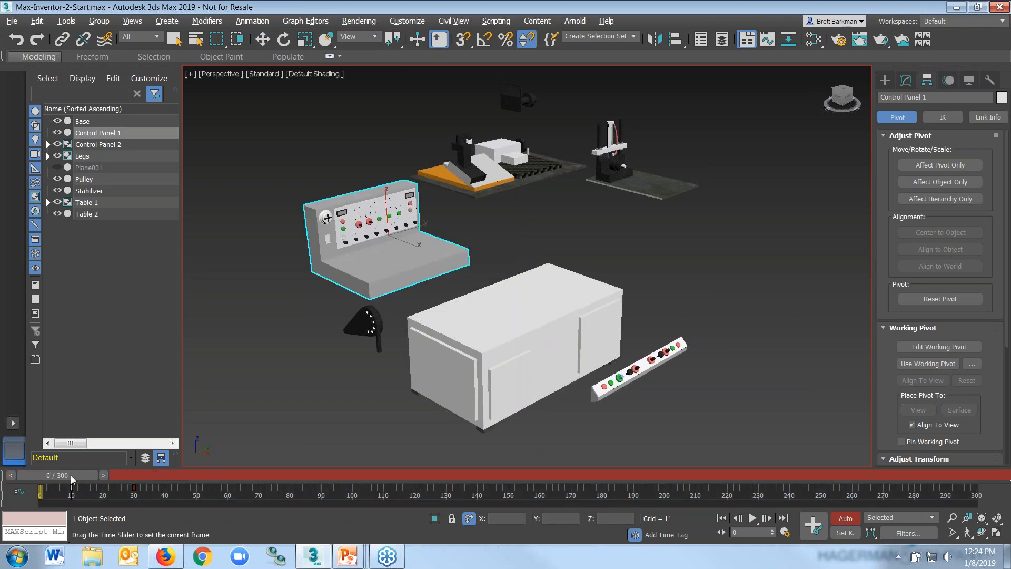
mouse_move(72, 475)
mouse_down()
mouse_move(125, 480)
mouse_move(53, 475)
mouse_up()
key(w)
click(752, 519)
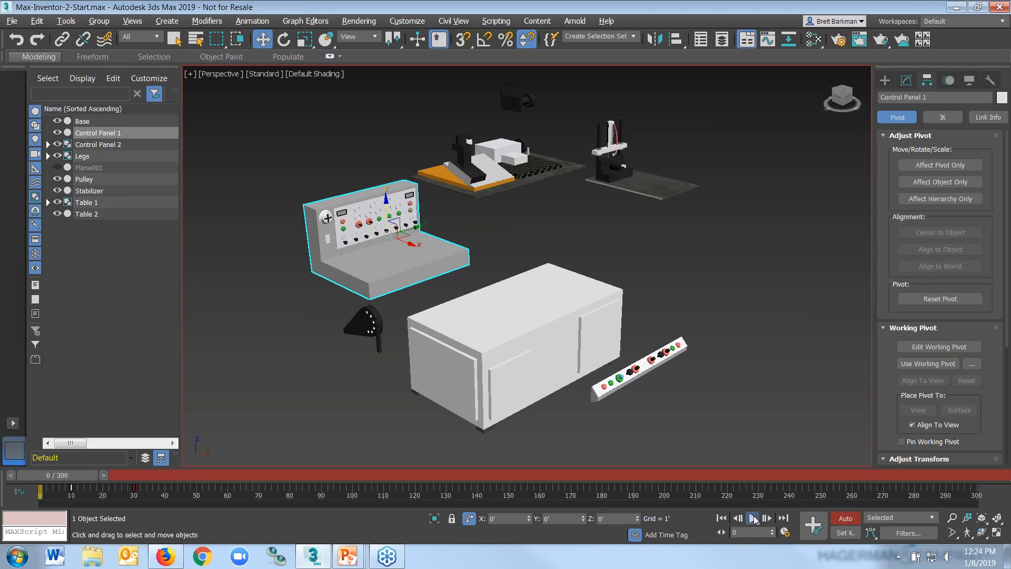
click(721, 518)
click(753, 519)
click(753, 519)
click(752, 518)
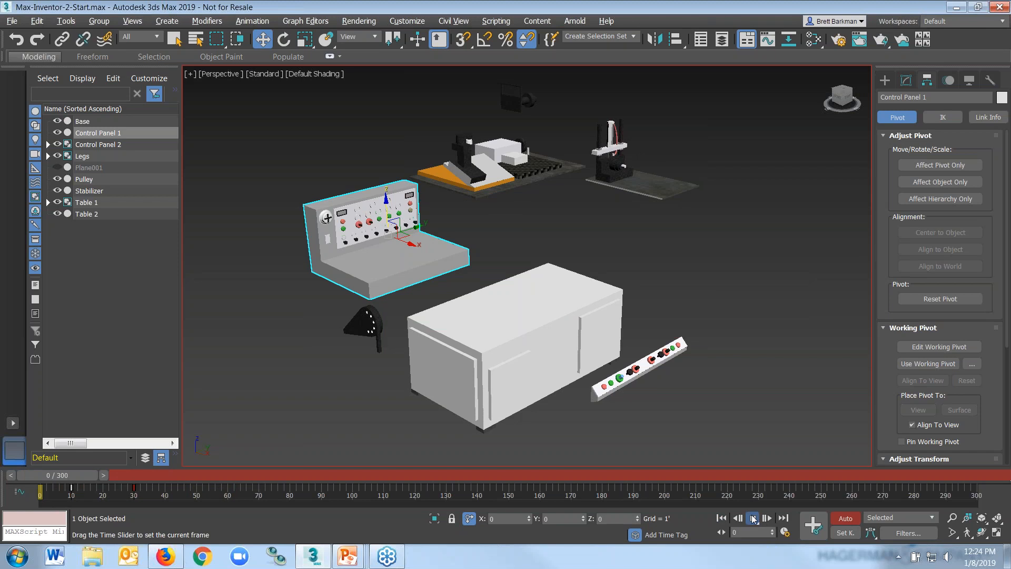
click(722, 518)
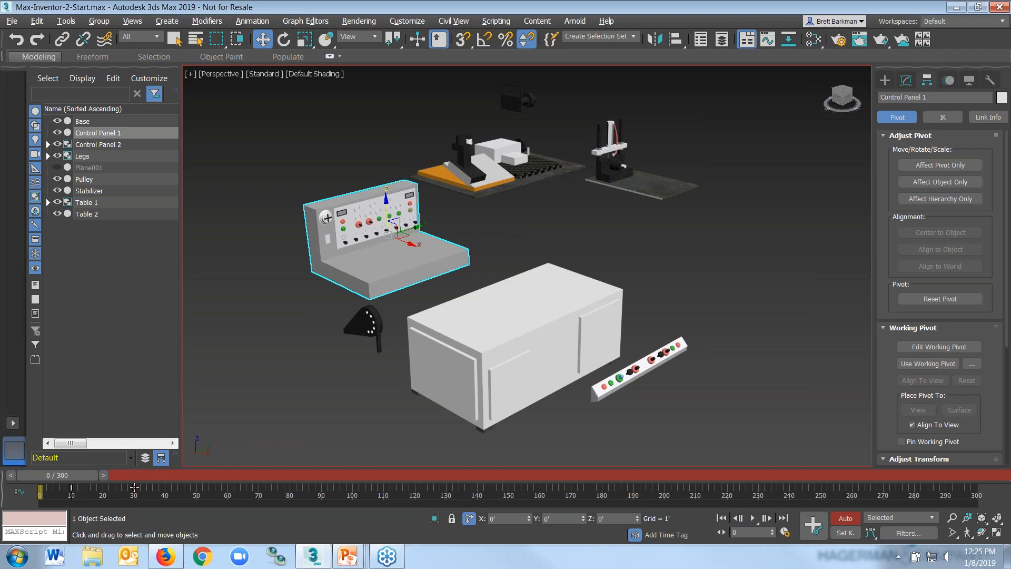
Step: Shift Control Panel 1's end keyframe to frame 40 and play the animation to check the timing
drag(134, 488, 166, 488)
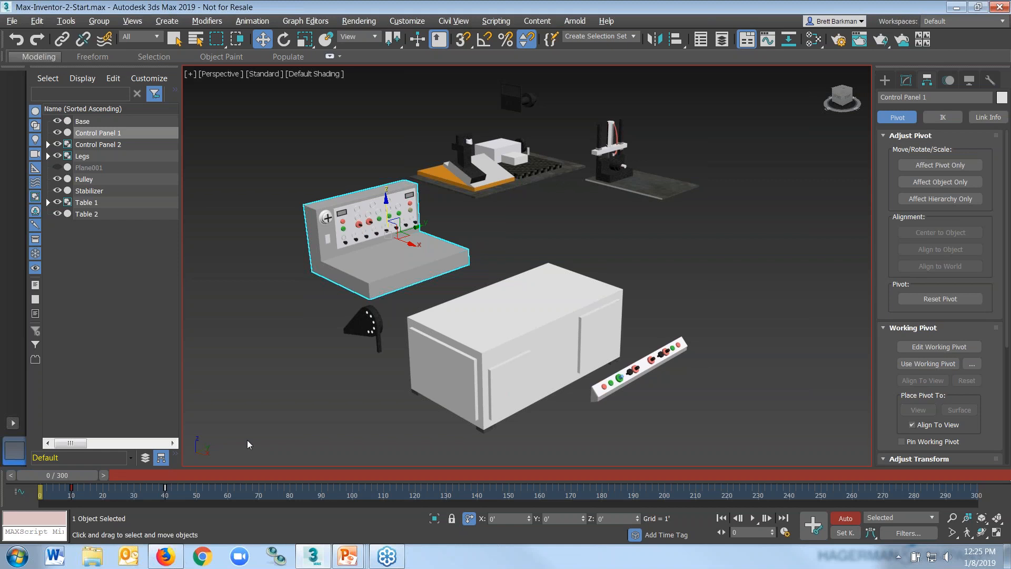
click(754, 519)
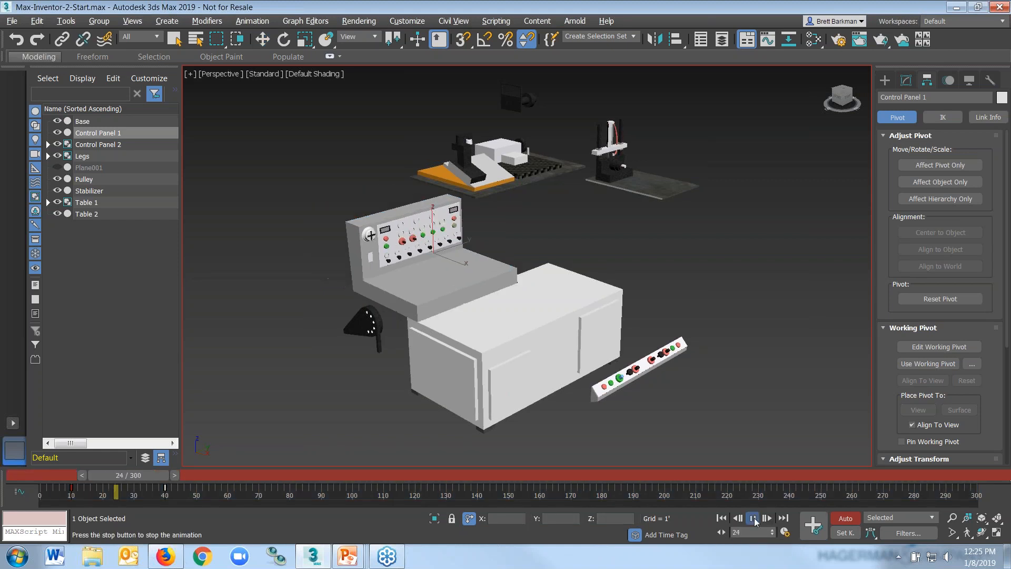
click(754, 520)
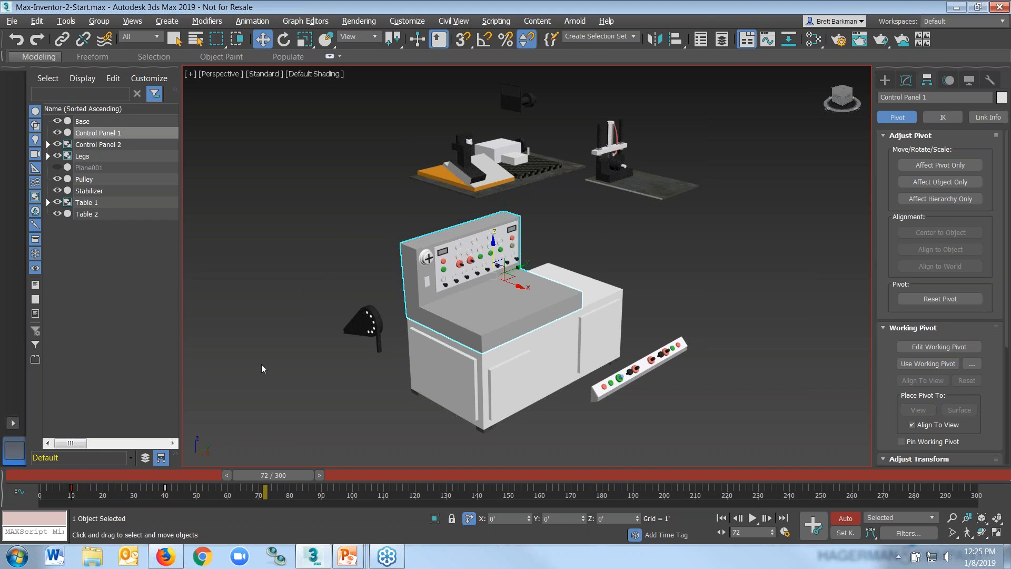
Step: At frame 90, select the Table 1 group and offset it down along Z so it sits on Control Panel 1
drag(301, 475, 207, 476)
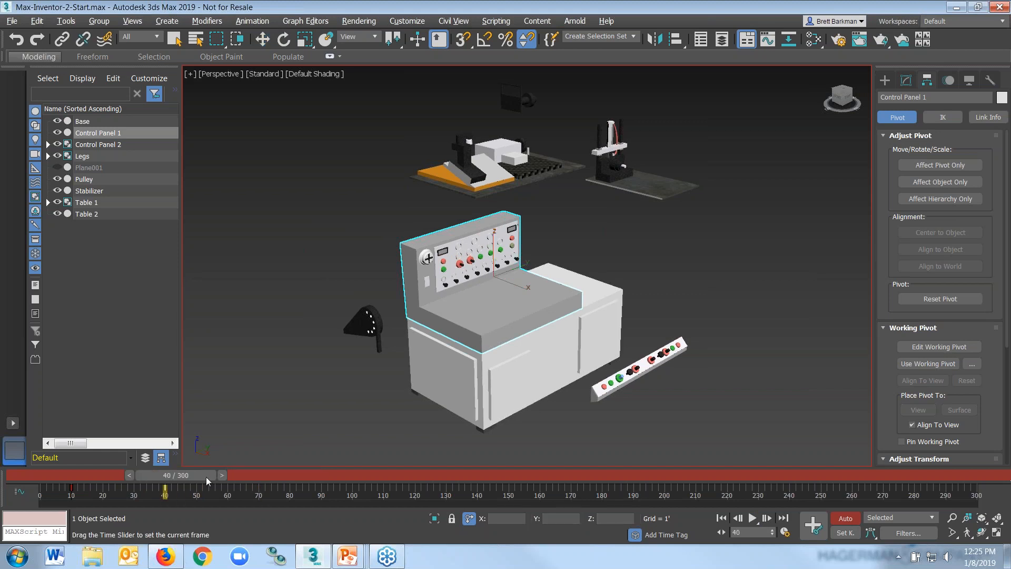
key(w)
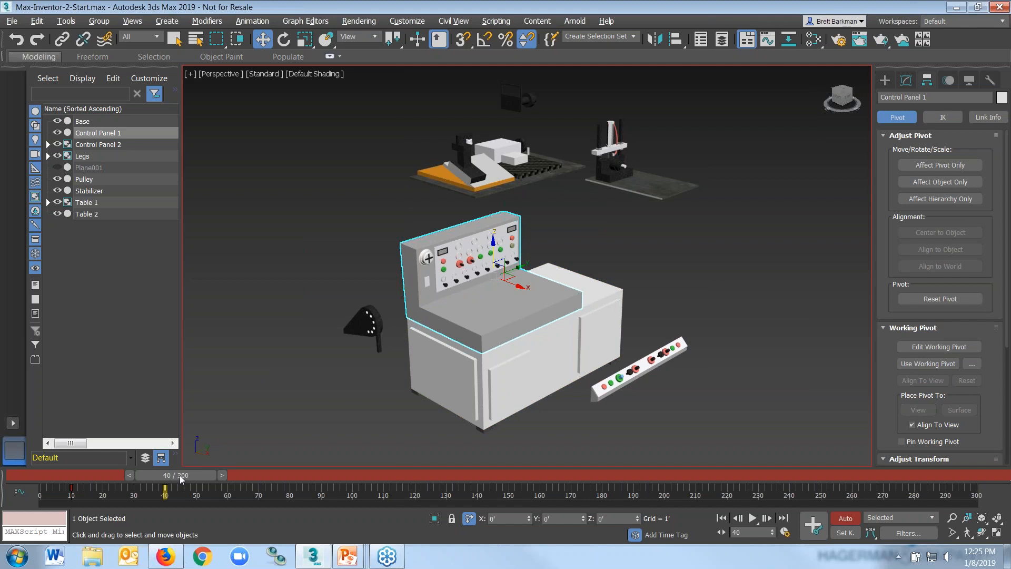
key(q)
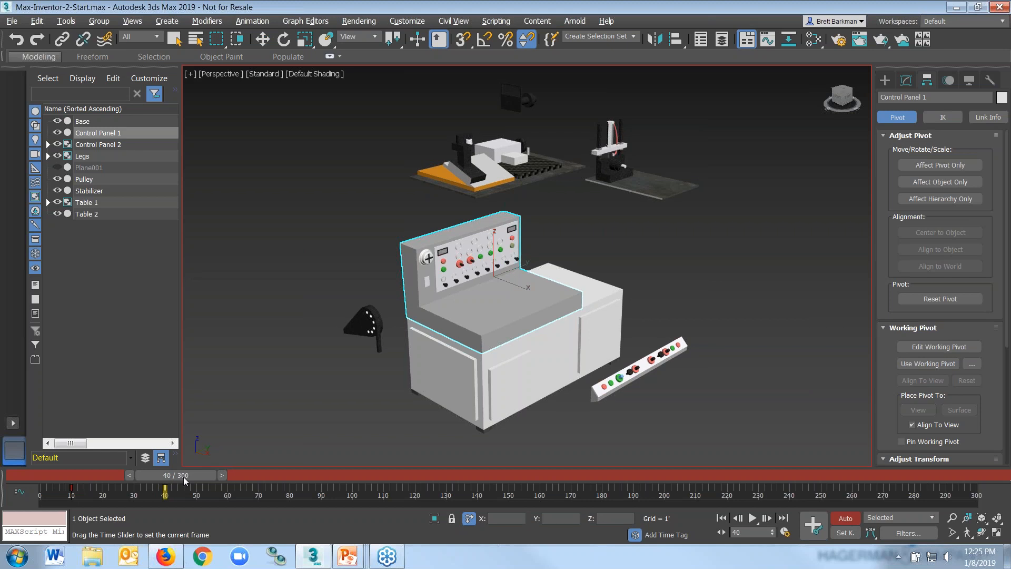
drag(181, 477, 242, 478)
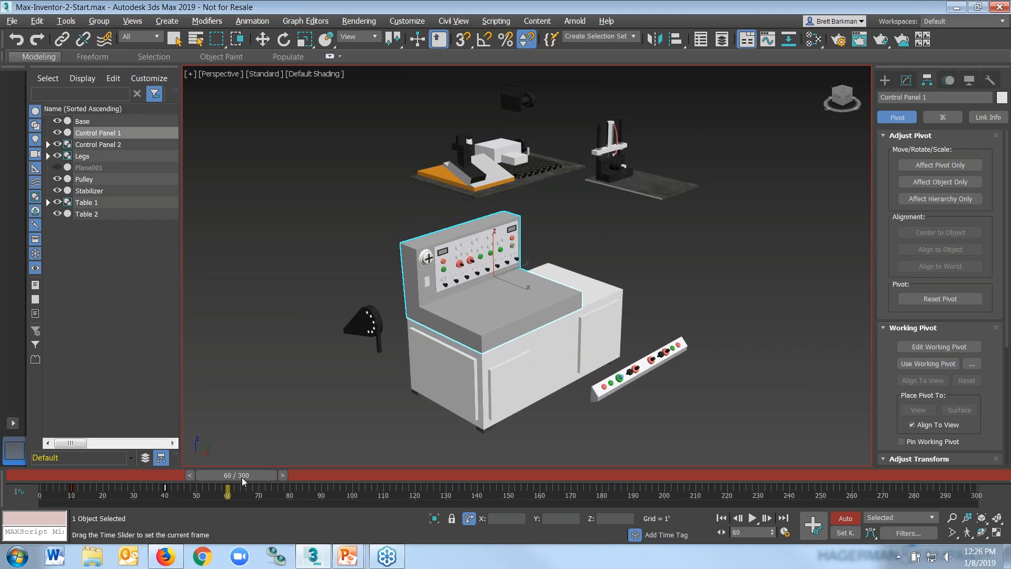
drag(242, 477, 333, 476)
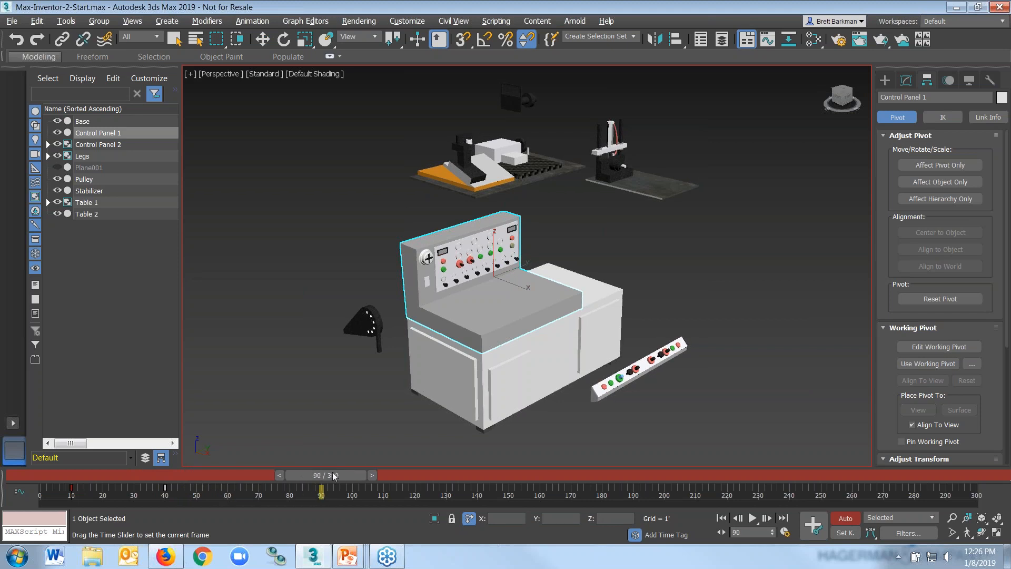
key(w)
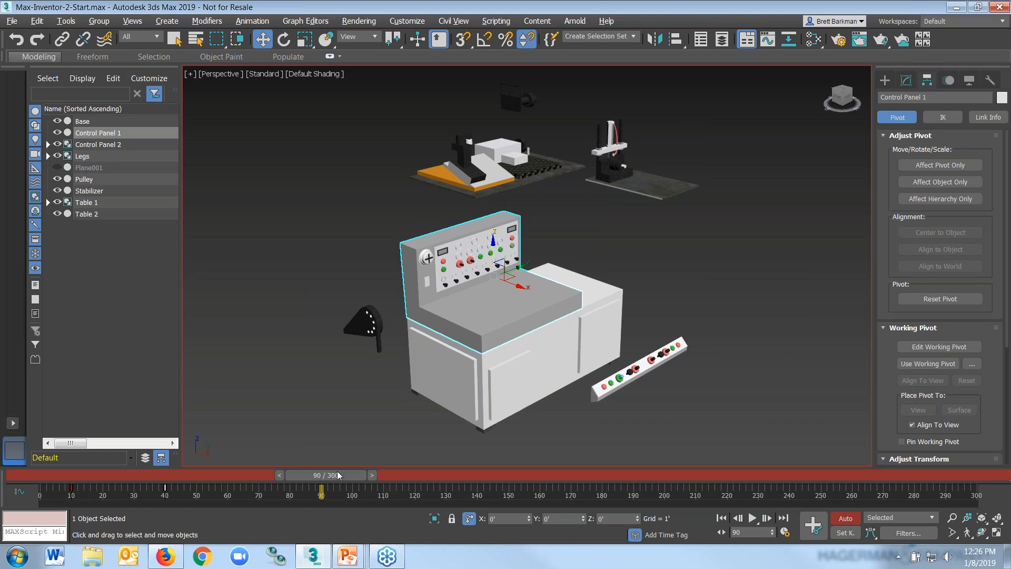
click(498, 170)
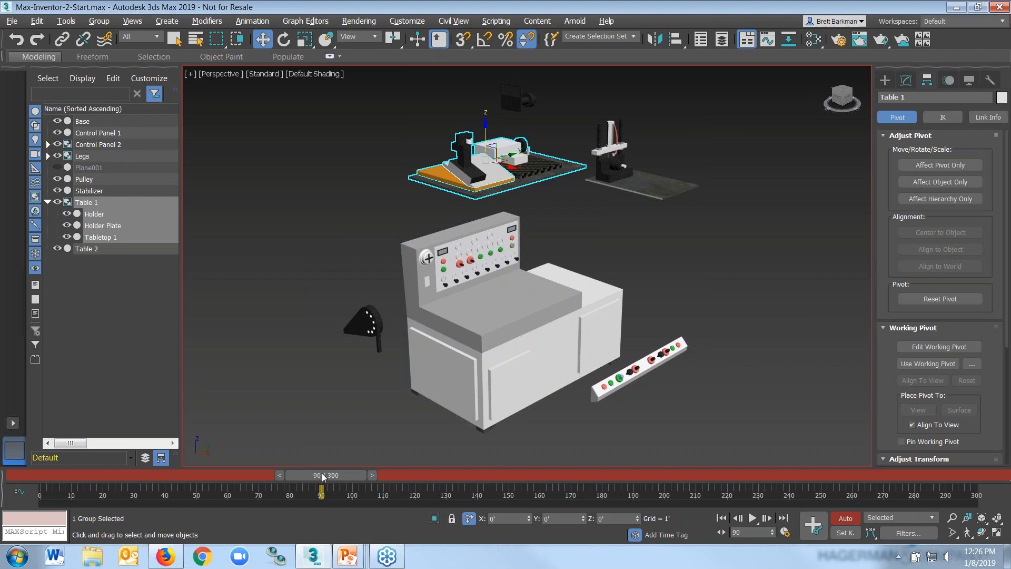
click(601, 521)
key(Return)
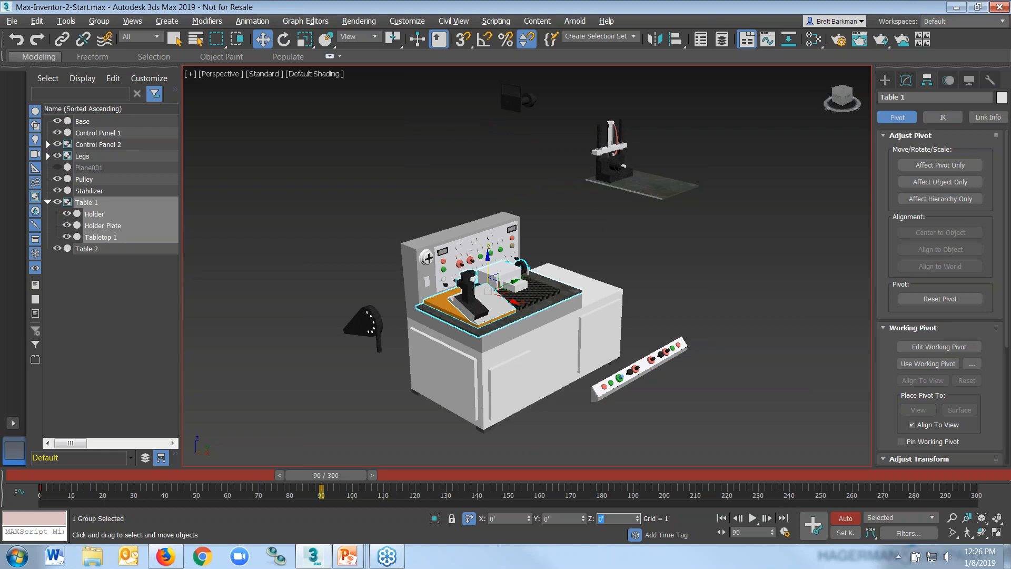
Step: Replay the animation from the first frame to compare the timing of Table 1 and Control Panel 1
click(721, 518)
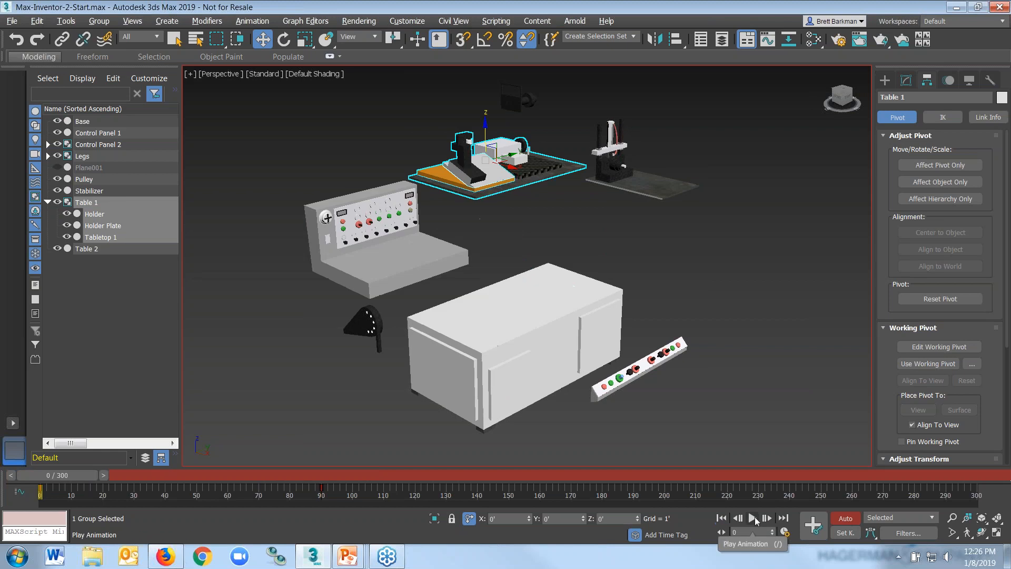
click(753, 519)
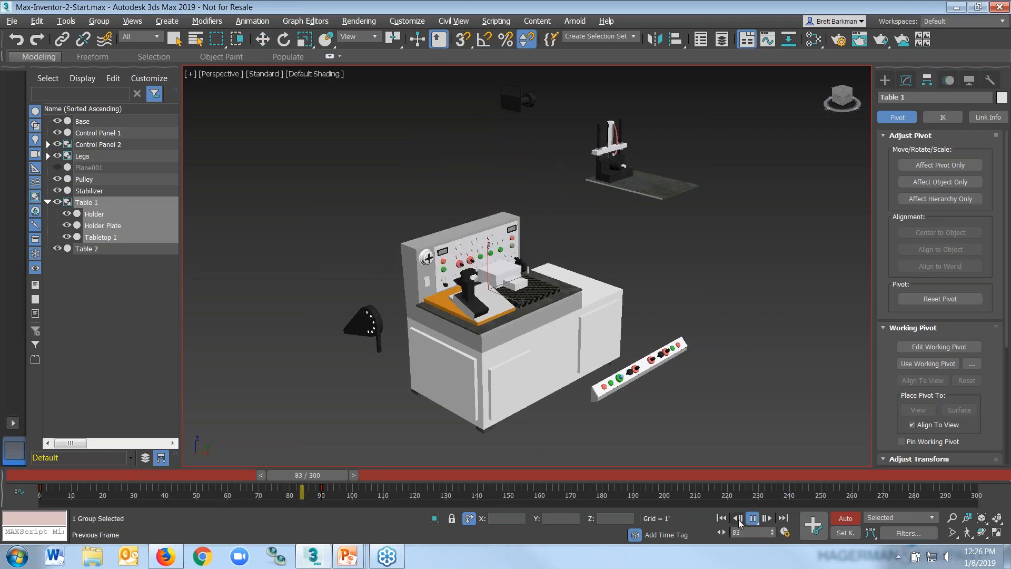
click(722, 519)
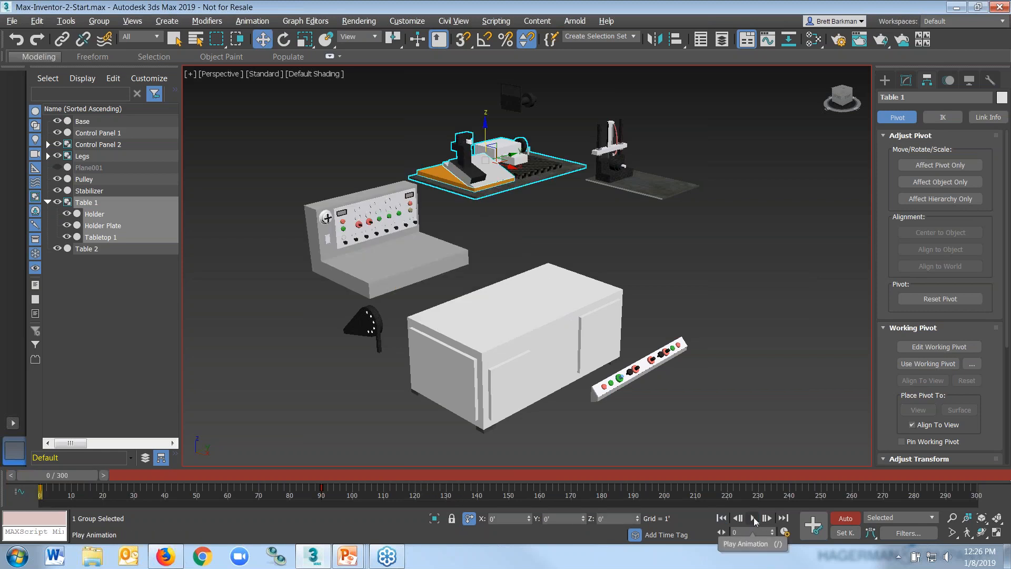
click(753, 519)
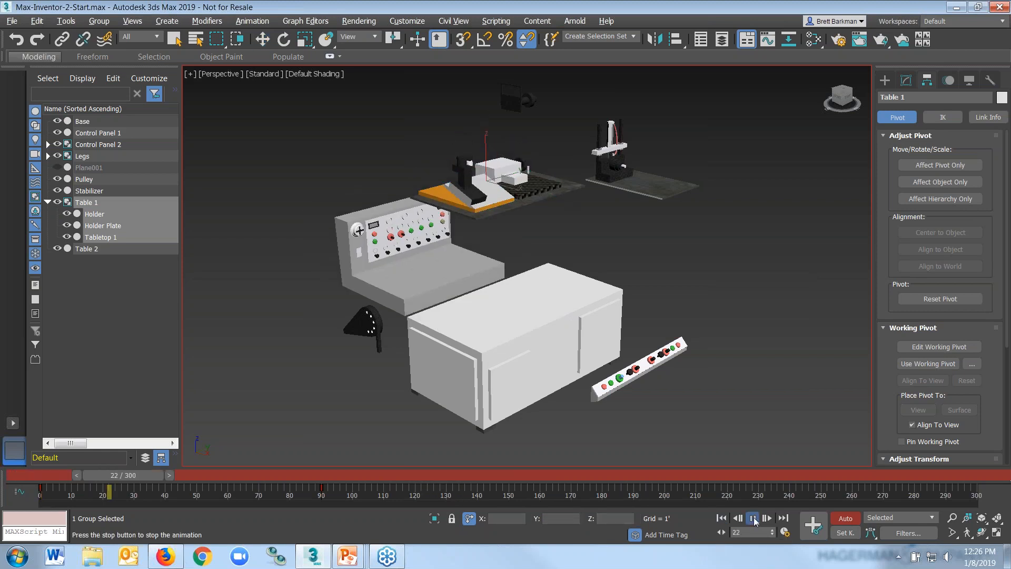
click(725, 519)
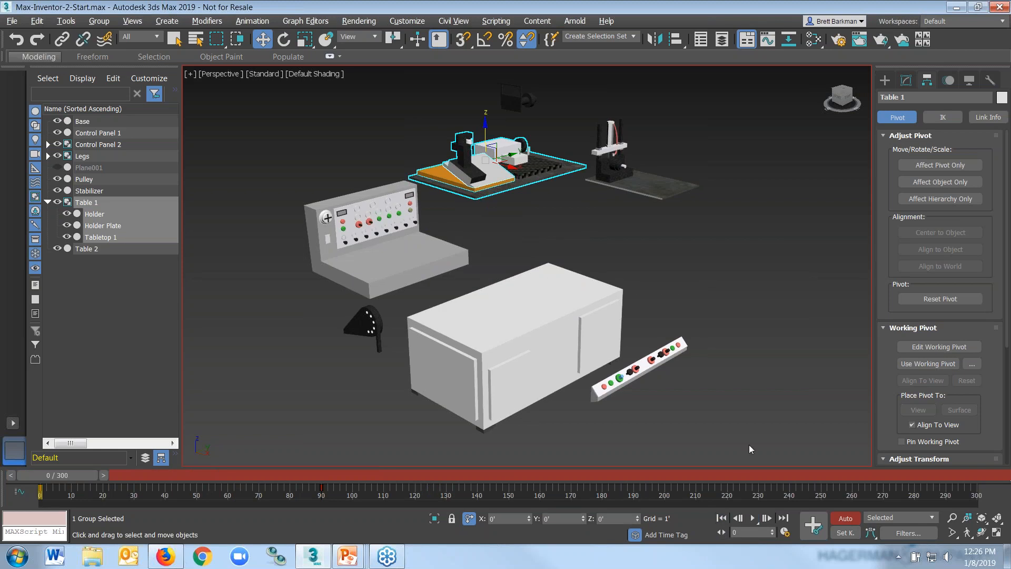
click(753, 519)
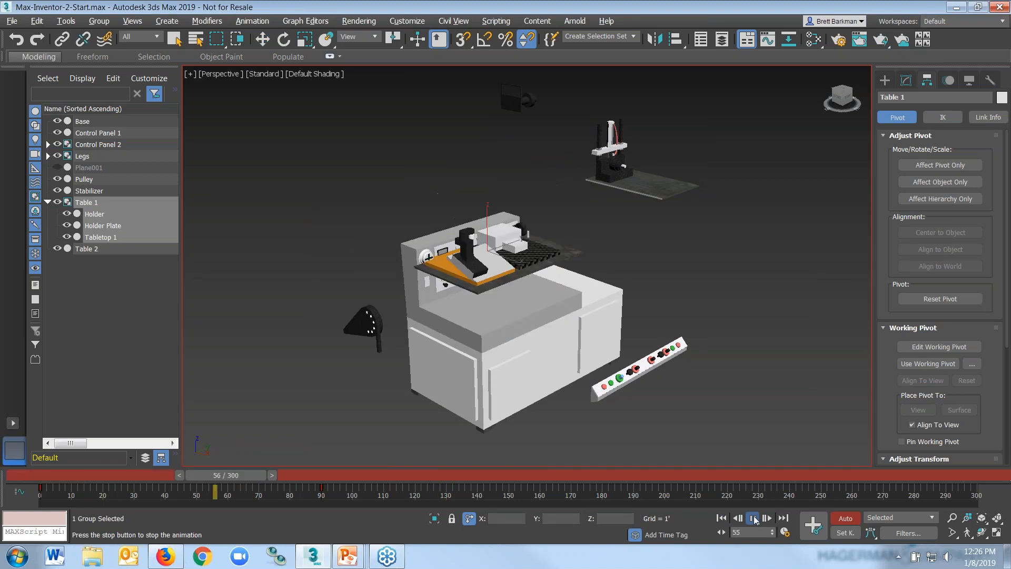
click(721, 518)
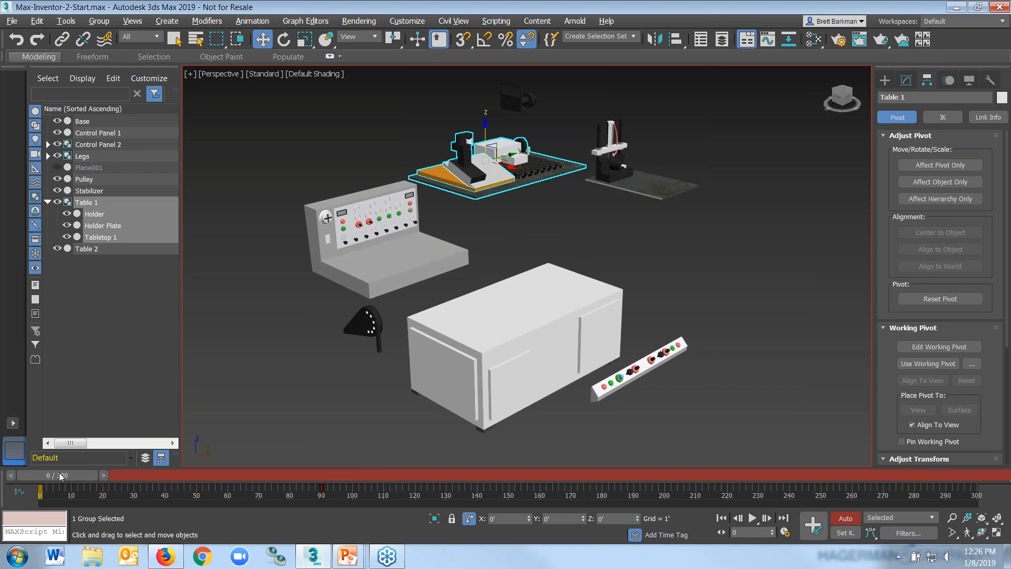
Step: Shift Table 1's starting keyframe to frame 60 and play the animation from the first frame
drag(61, 477, 95, 475)
key(w)
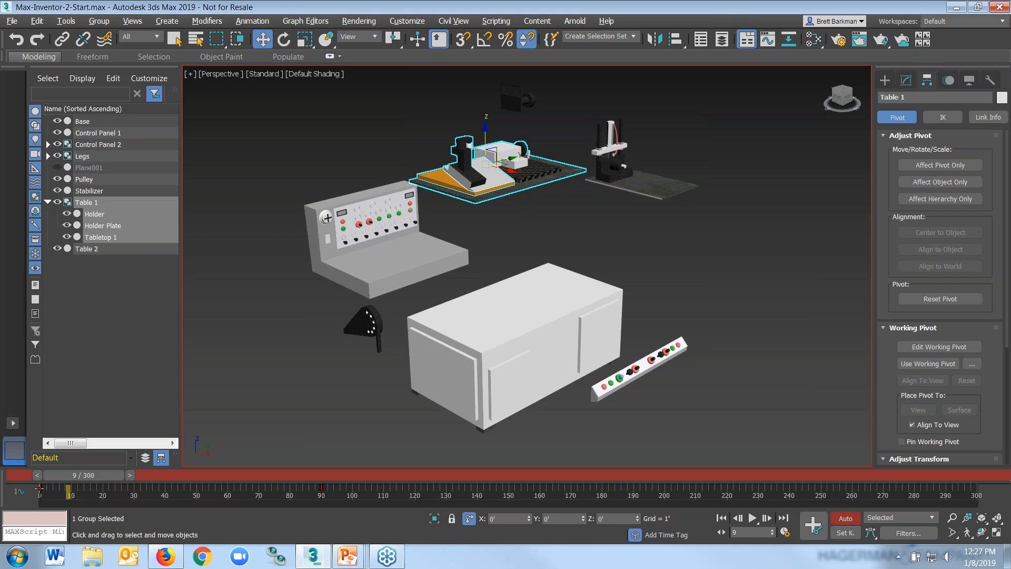
drag(39, 488, 227, 496)
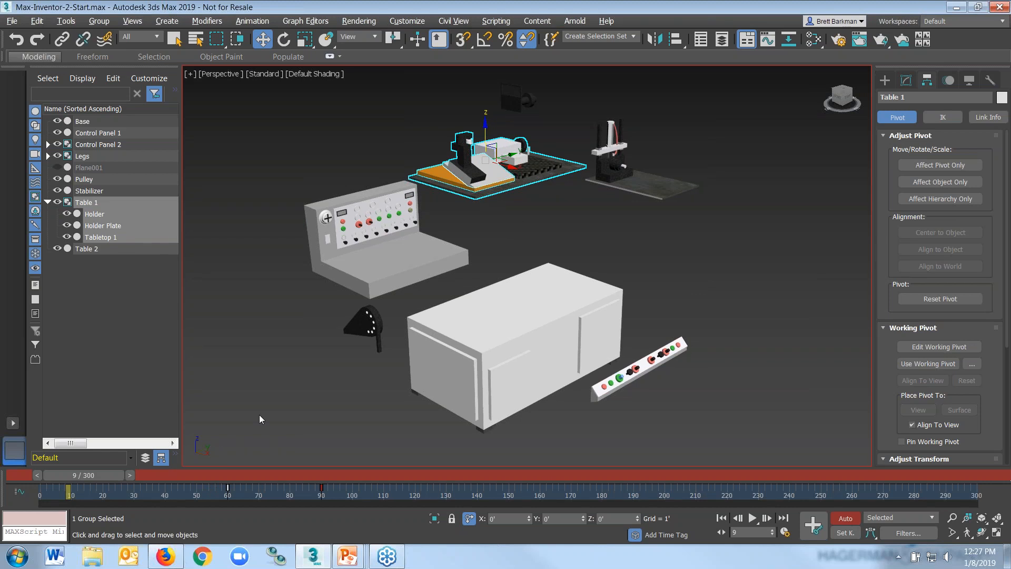
click(721, 518)
click(752, 519)
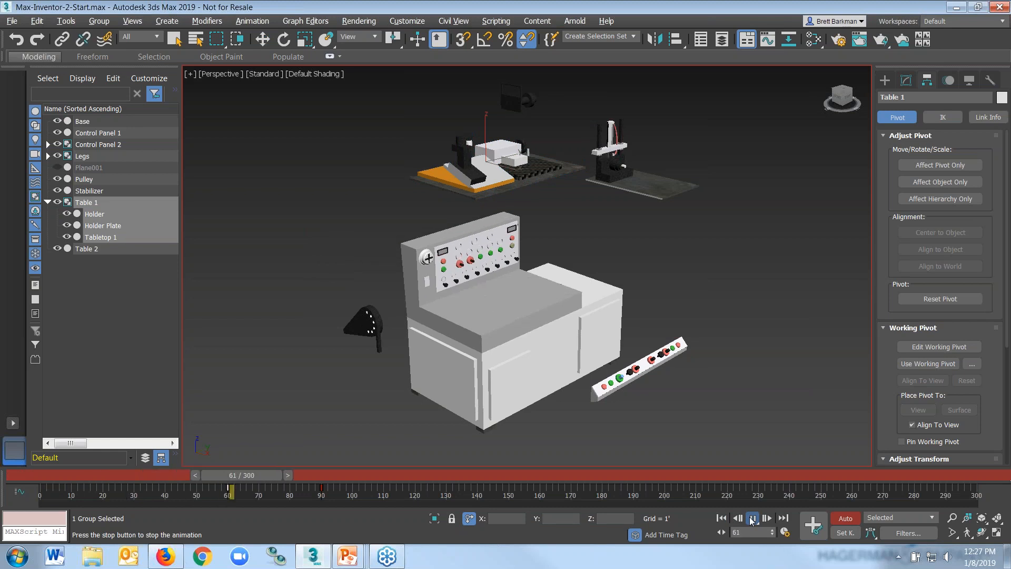
Step: At frame 140, select Table 2 and offset it by -6 along Y and -4 along Z onto the base
click(752, 519)
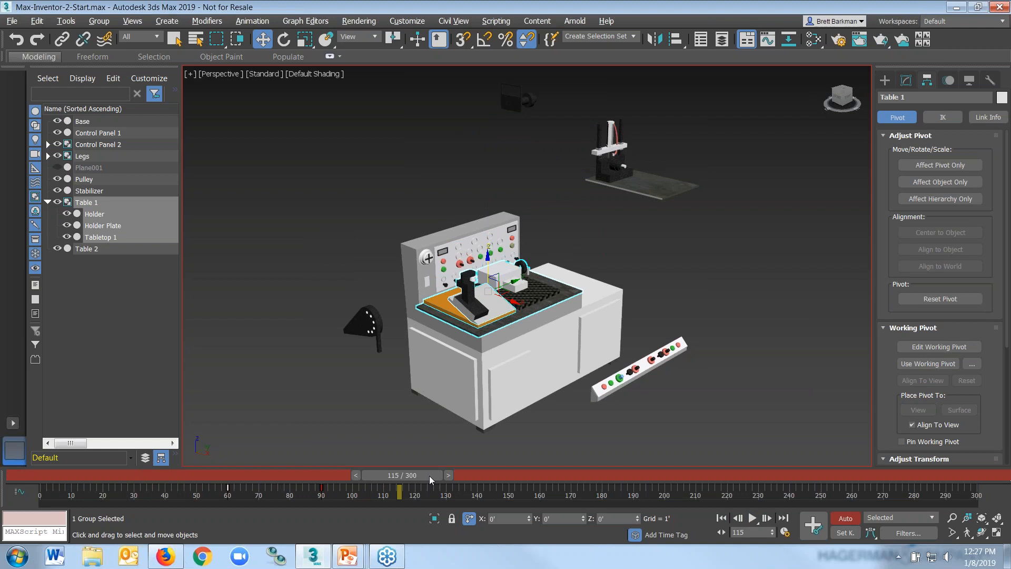
drag(429, 476, 354, 474)
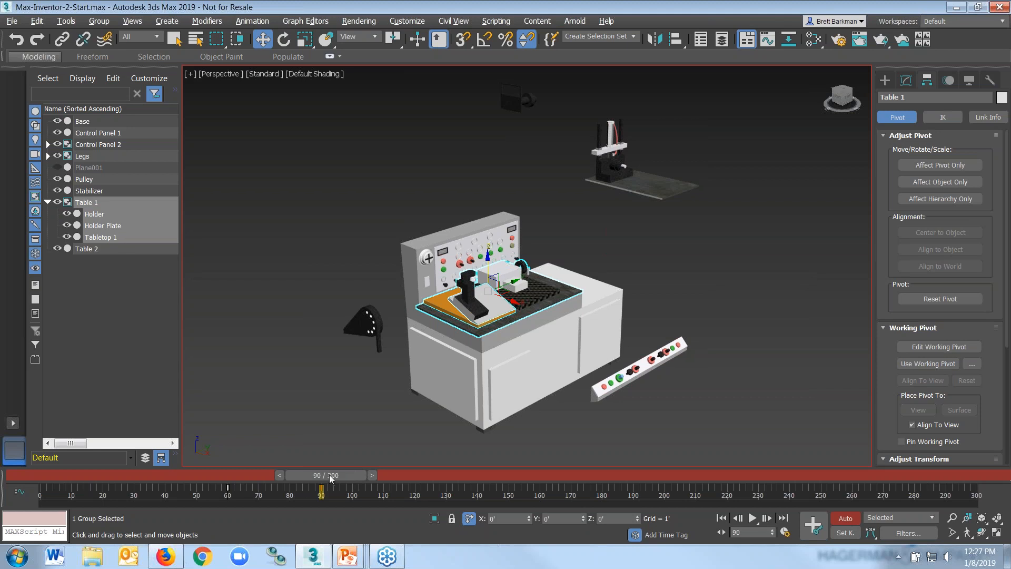
drag(330, 476, 484, 472)
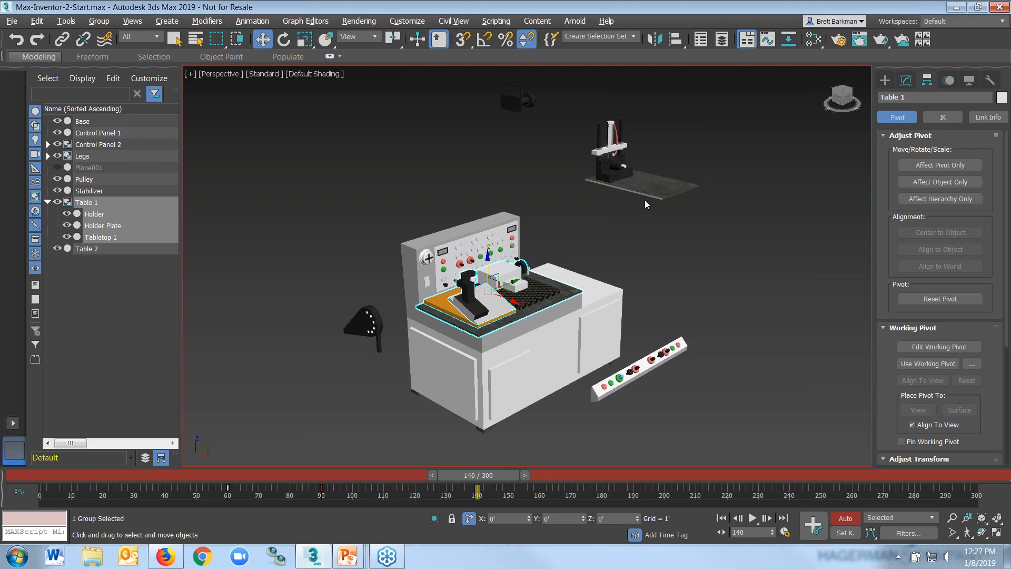
click(640, 177)
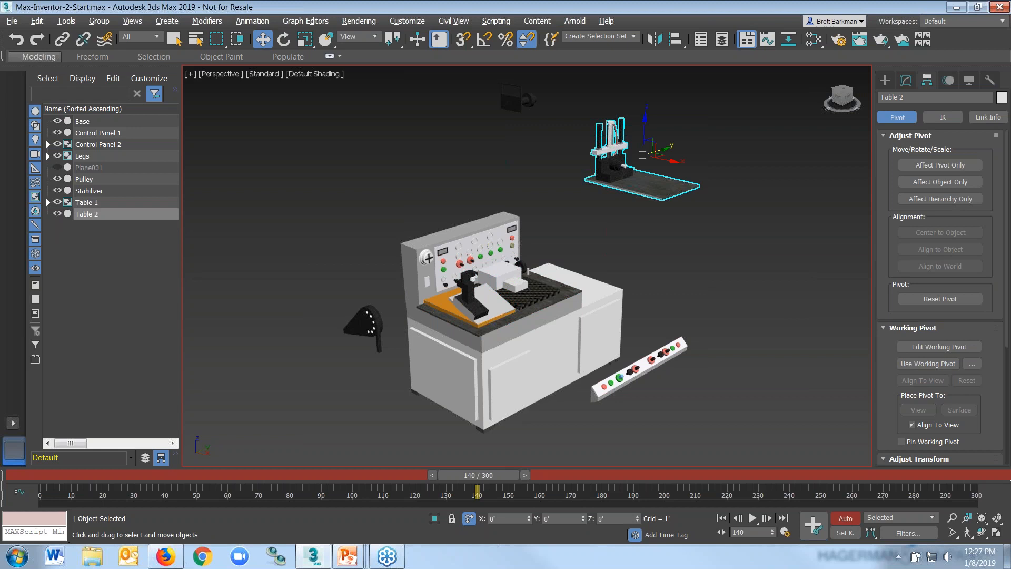
click(561, 519)
text(-6)
key(Tab)
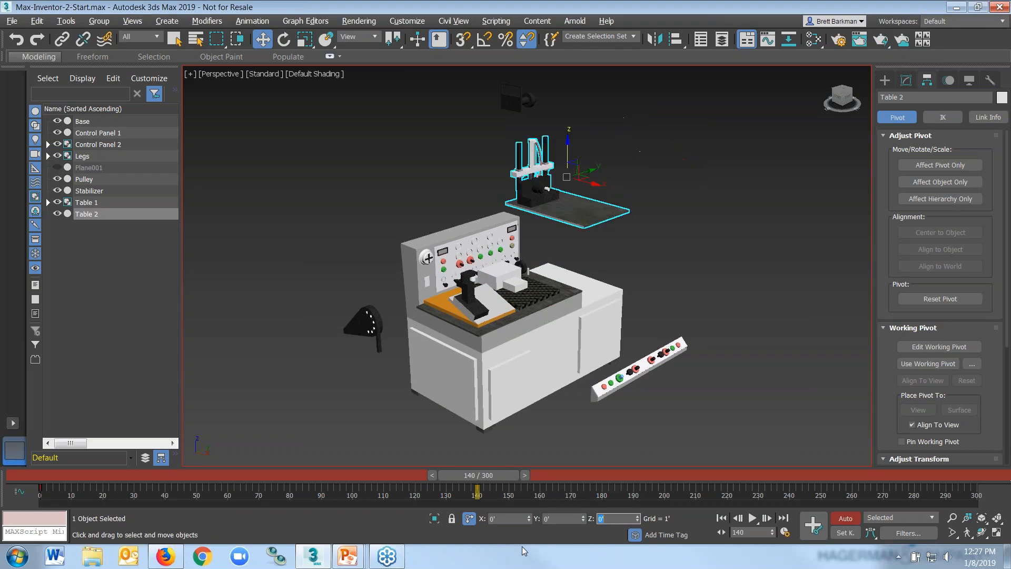
text(-4)
key(Return)
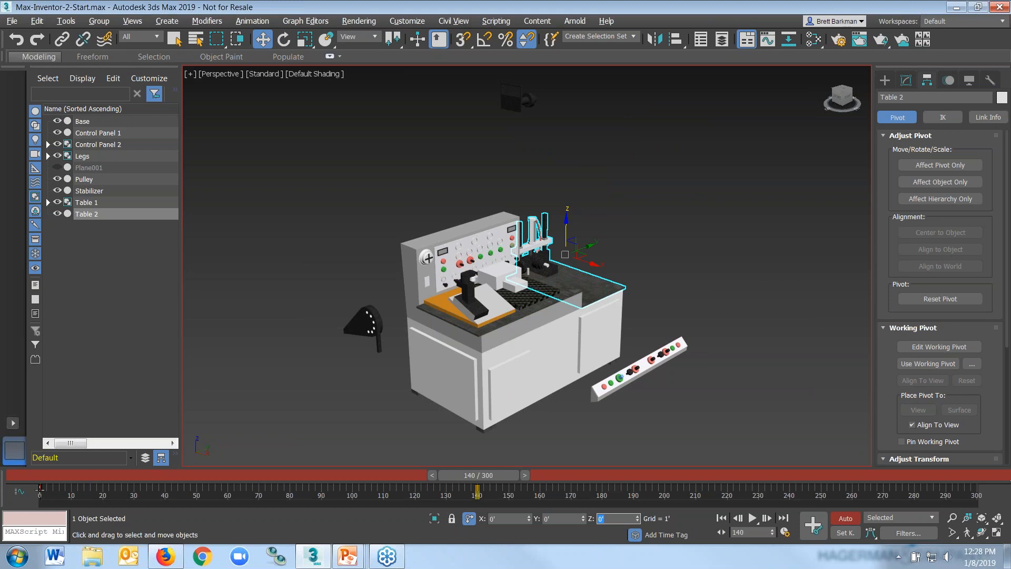
Step: Shift Table 2's starting keyframe to frame 110 and play the animation from the first frame
drag(40, 489, 383, 496)
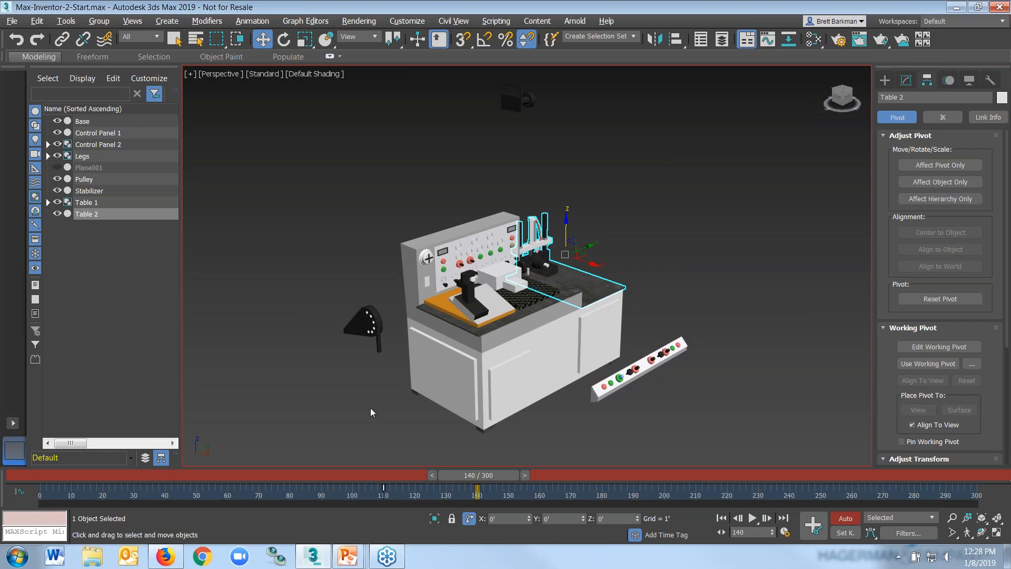
click(722, 518)
click(752, 519)
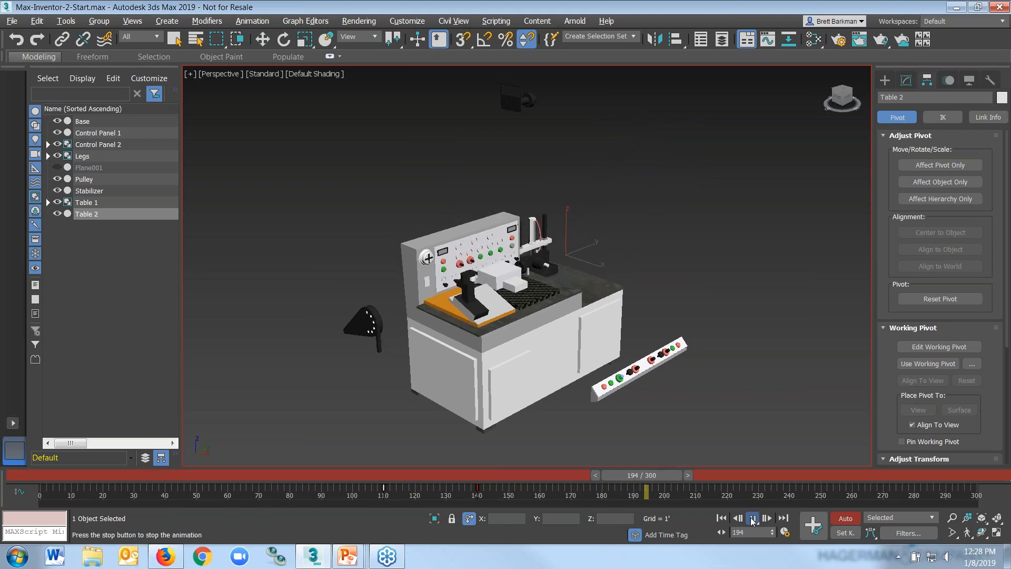
click(752, 519)
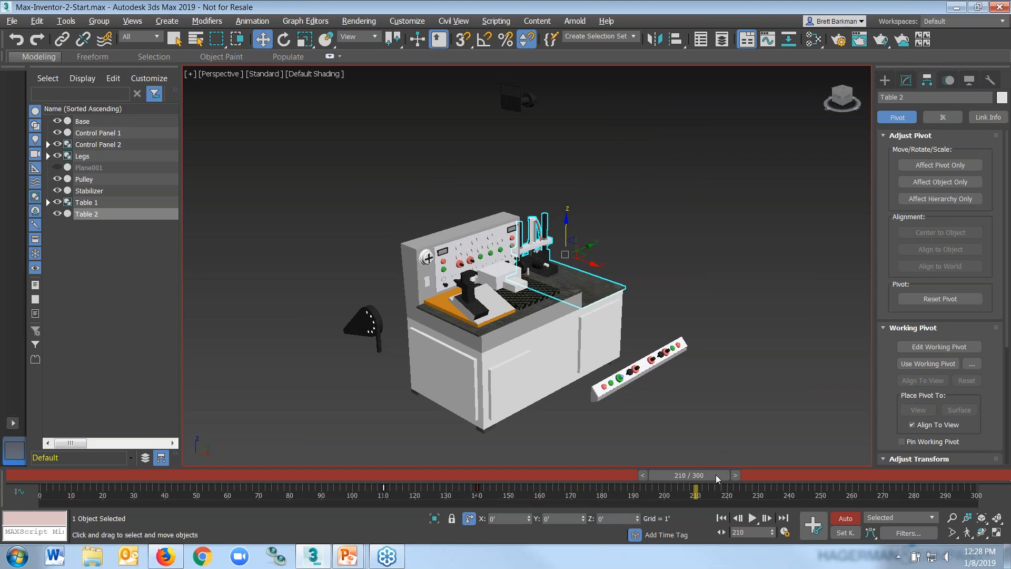
Step: At frame 190, select the Control Panel 2 group and offset it by -4 along X against the bench front
drag(716, 475, 505, 476)
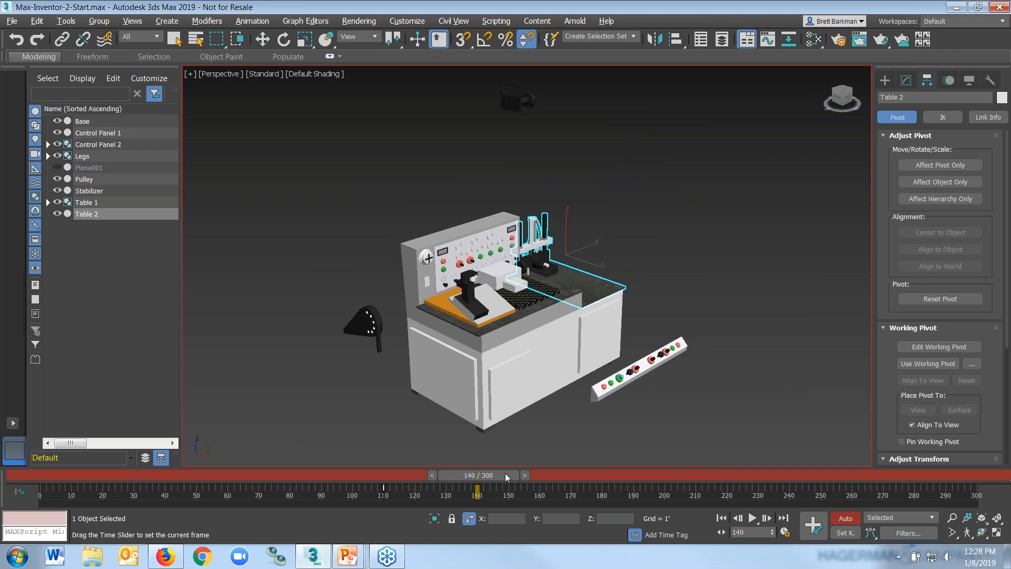
drag(504, 473, 656, 479)
key(w)
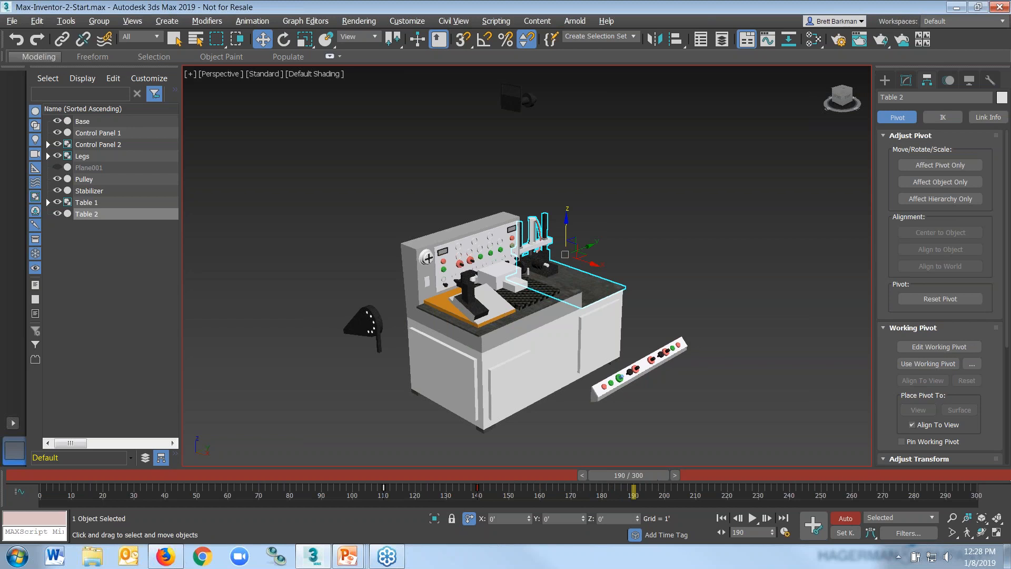
click(647, 362)
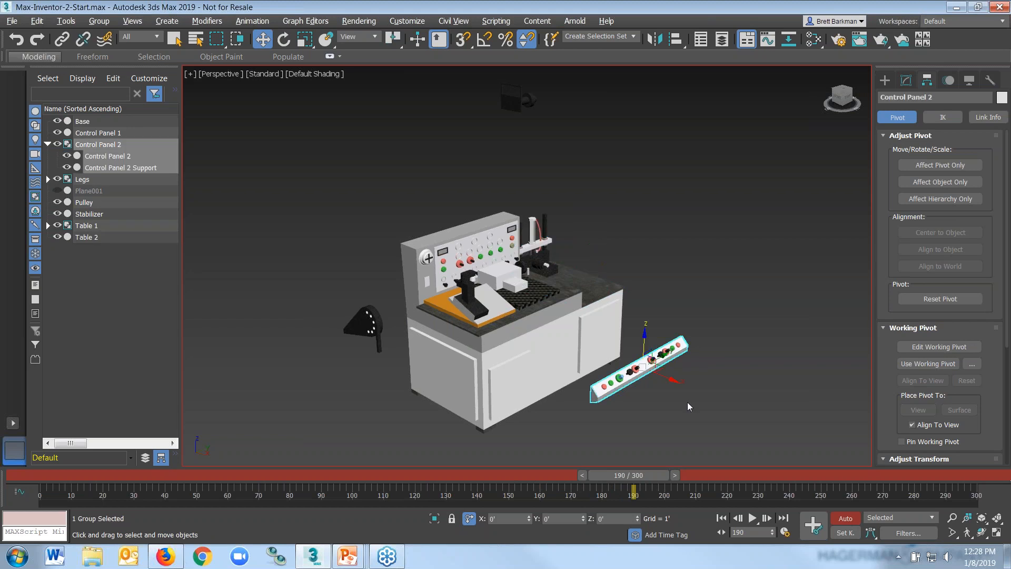
click(507, 520)
text(-4)
key(Return)
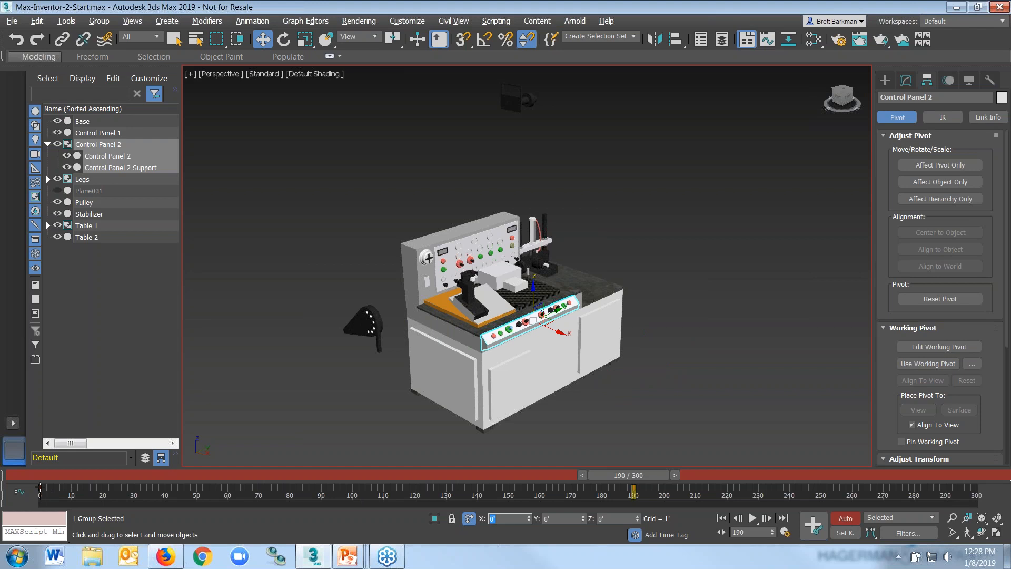
Step: Shift Control Panel 2's starting keyframe to frame 160 and play the animation from the first frame
drag(40, 487, 540, 494)
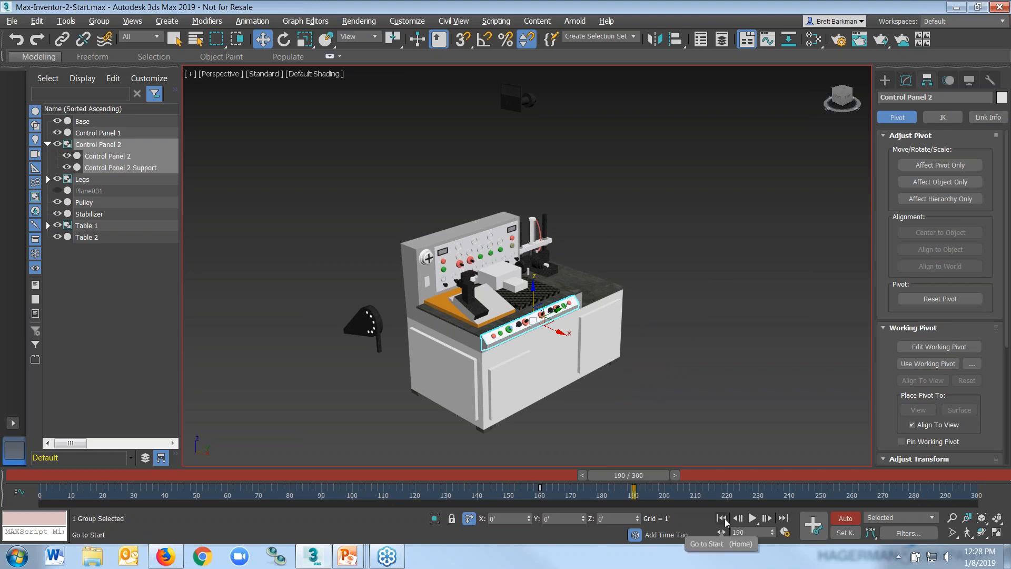
click(722, 518)
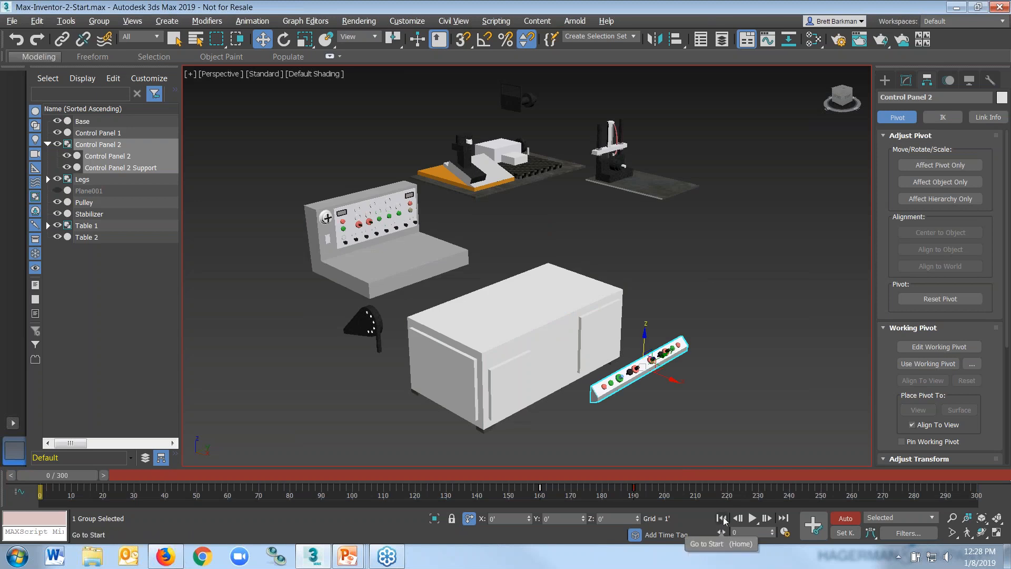
click(753, 518)
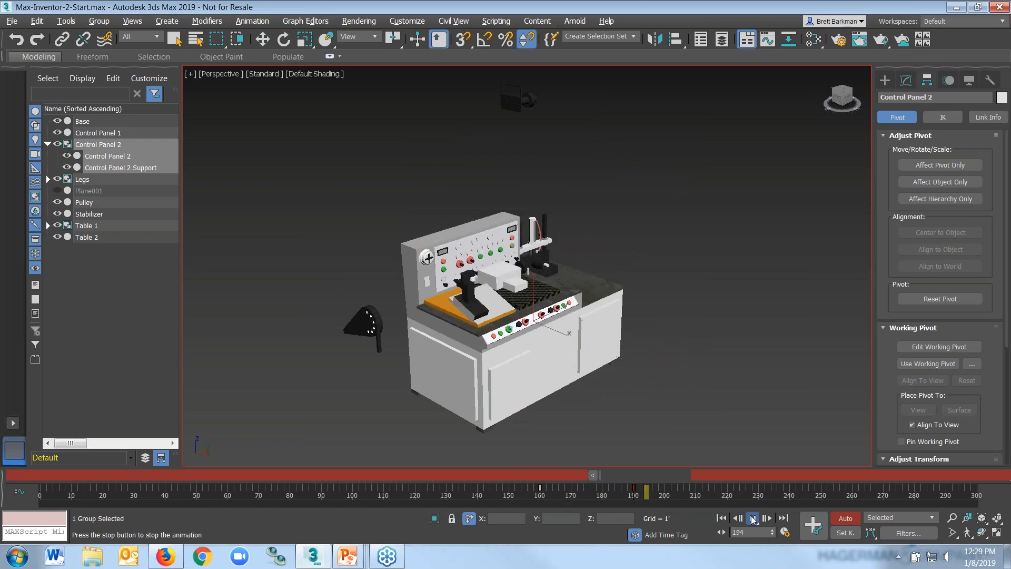
click(753, 518)
Step: At frame 240, select the Stabilizer and offset it by -8 along Z down onto the table
mouse_move(706, 476)
mouse_down()
mouse_move(649, 478)
mouse_move(693, 479)
mouse_up()
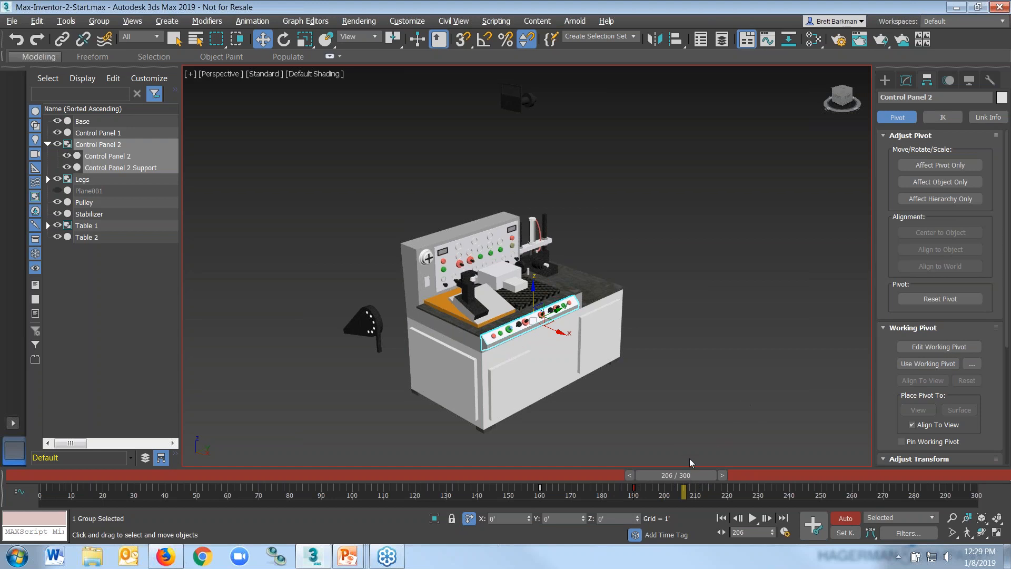
drag(691, 476, 645, 480)
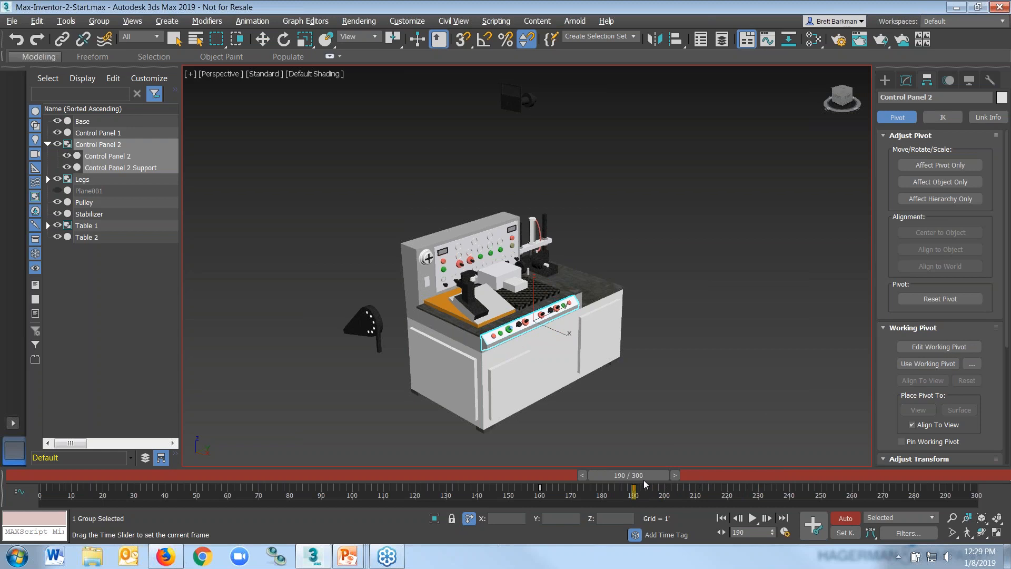
drag(645, 484, 797, 487)
key(w)
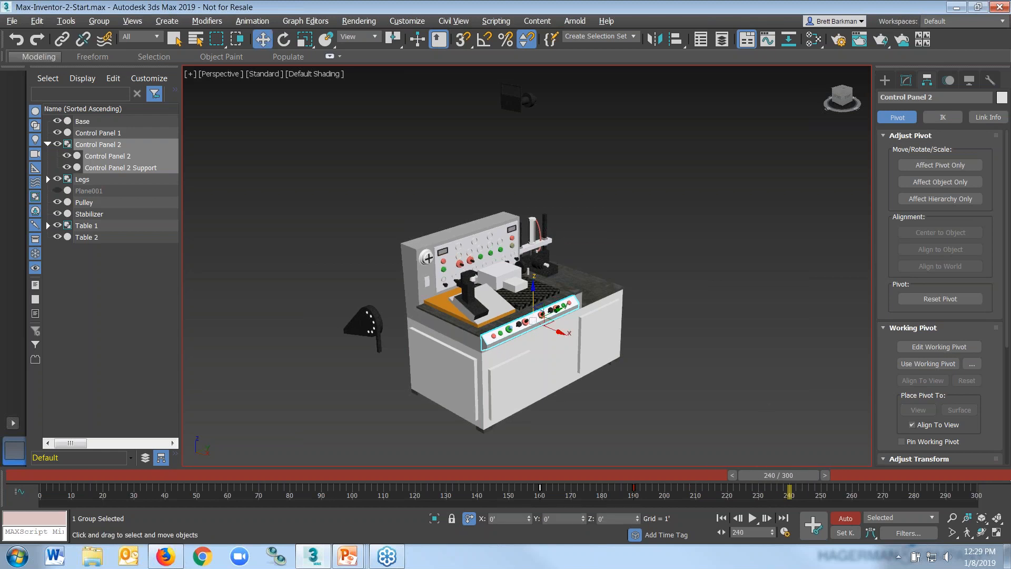
click(517, 101)
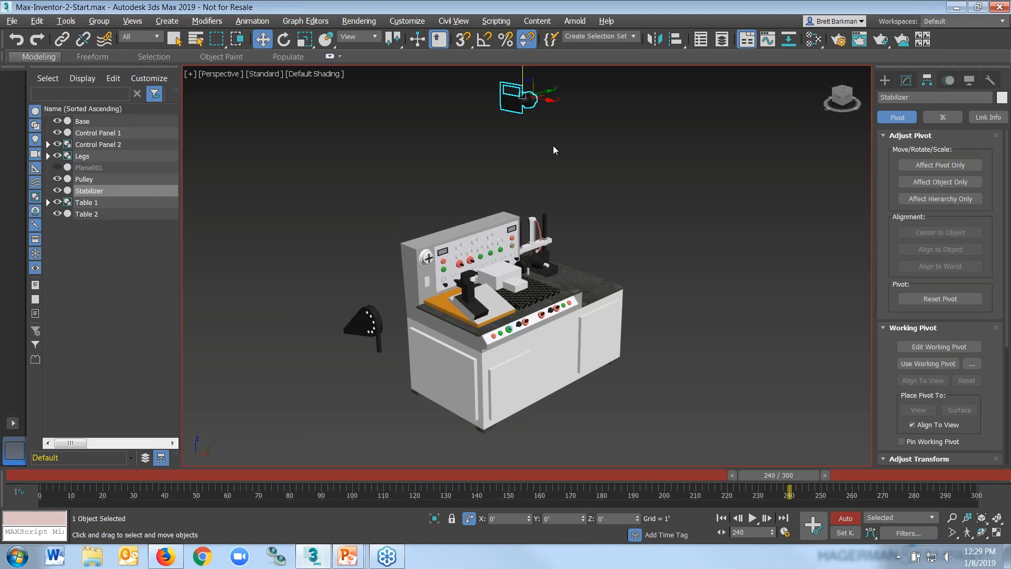
click(606, 518)
text(-8)
key(Return)
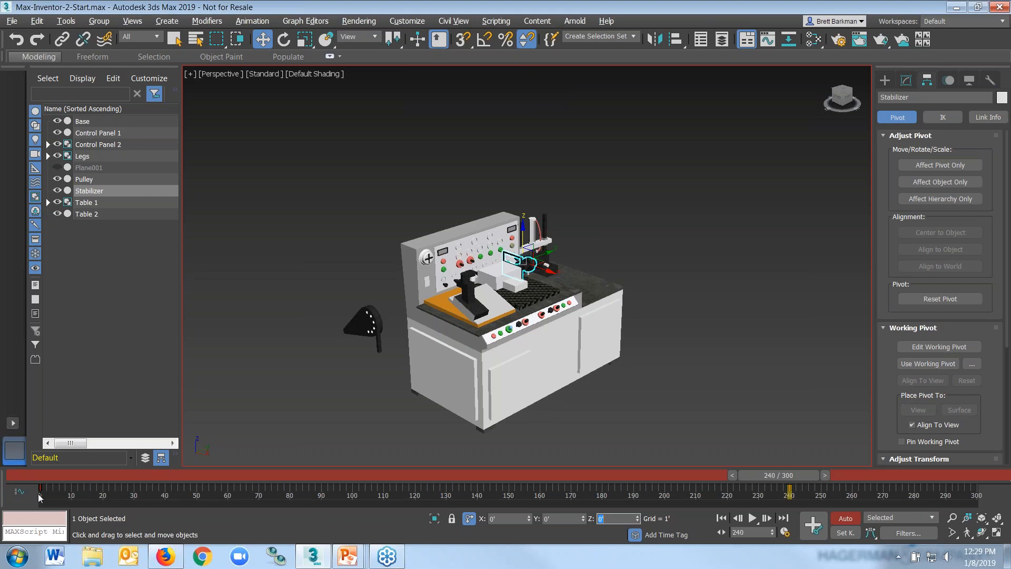
Step: Shift the Stabilizer's starting keyframe to frame 210 and play the animation from the first frame
drag(41, 488, 696, 495)
click(727, 518)
click(753, 518)
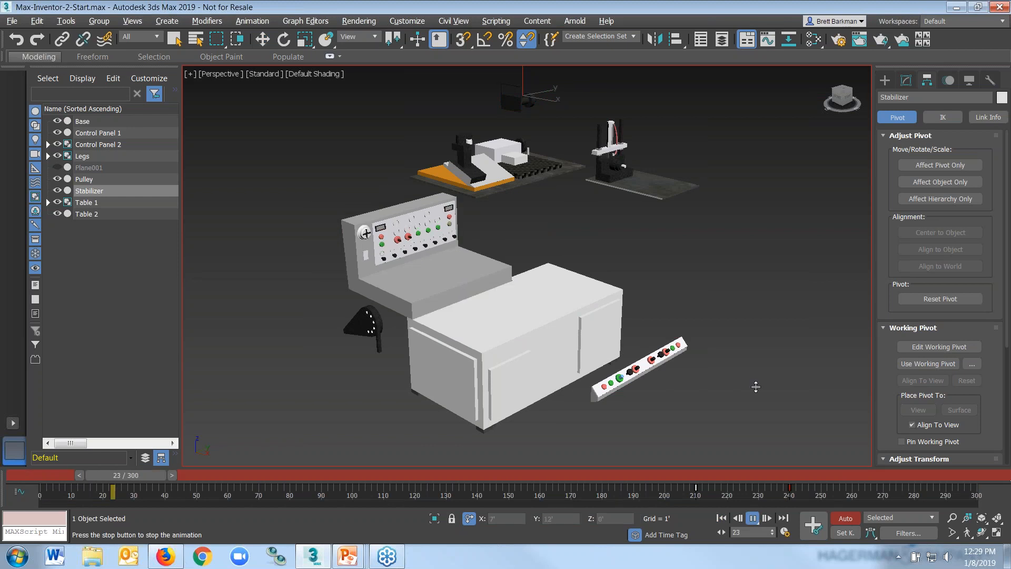
click(754, 519)
Step: At frame 290, select the Pulley and offset it along Y so it sits on the table beside the control panel
drag(859, 478, 795, 472)
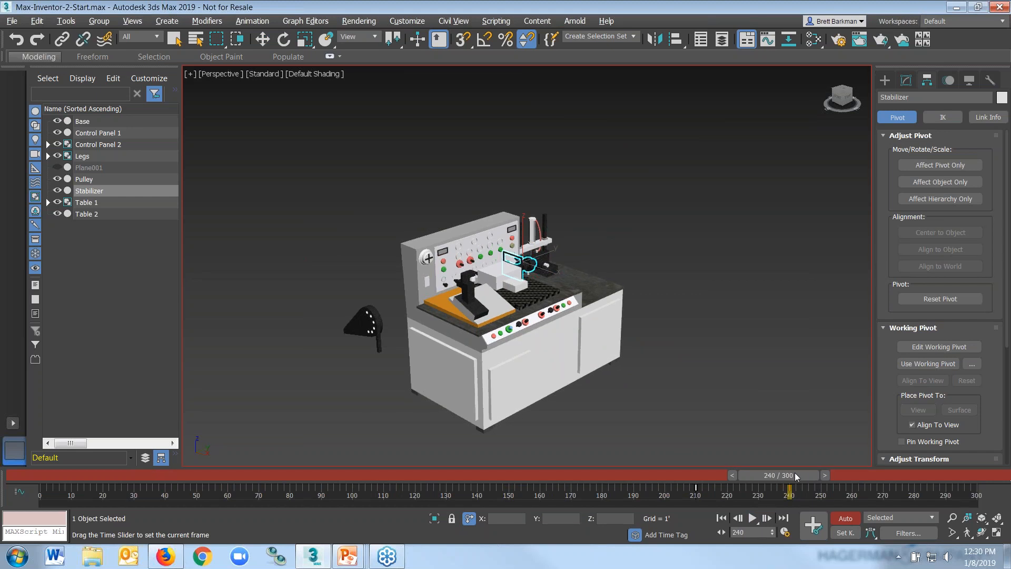
drag(796, 473, 946, 489)
key(w)
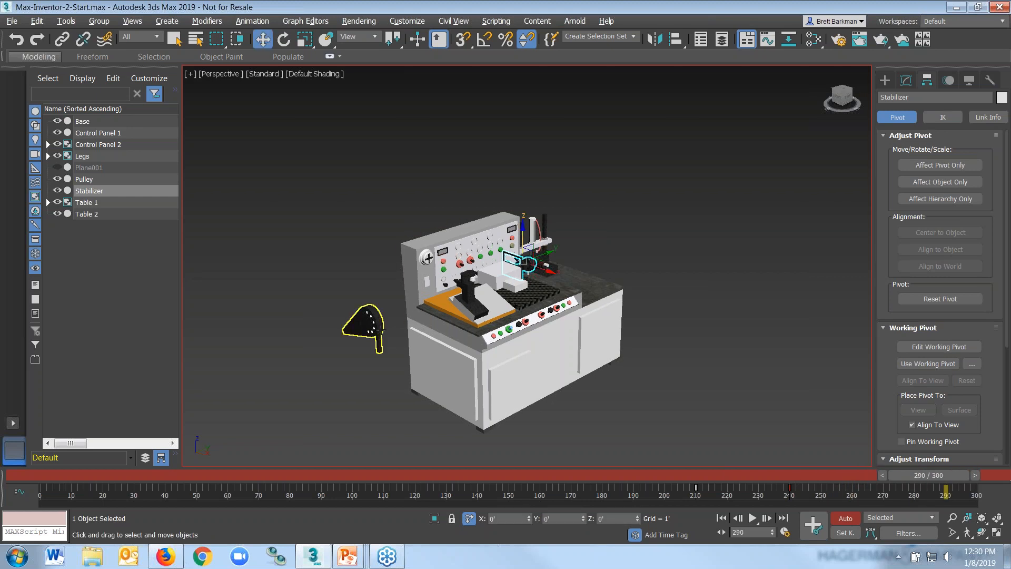
click(380, 330)
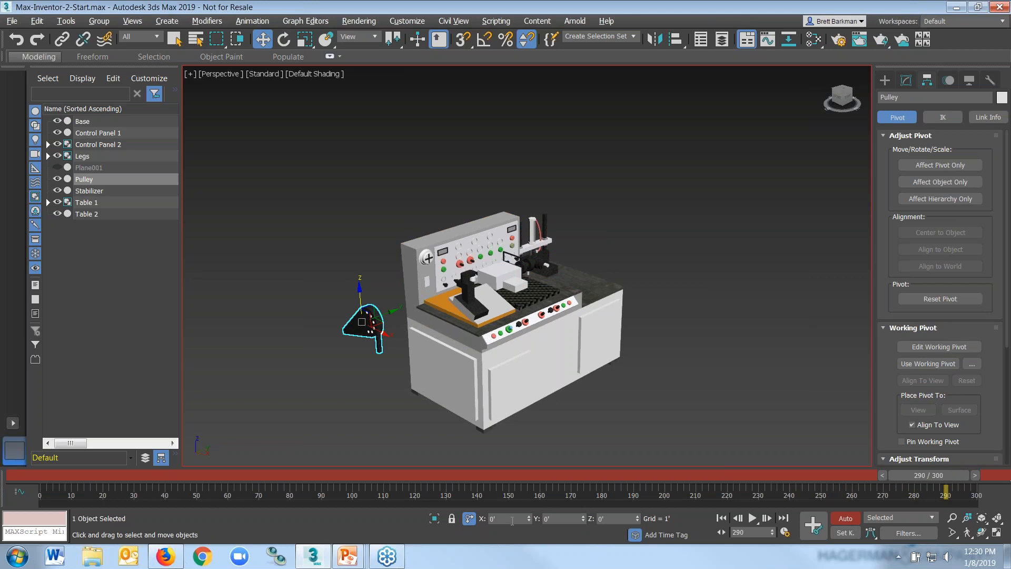
click(551, 519)
key(BackSpace)
text(0)
key(Return)
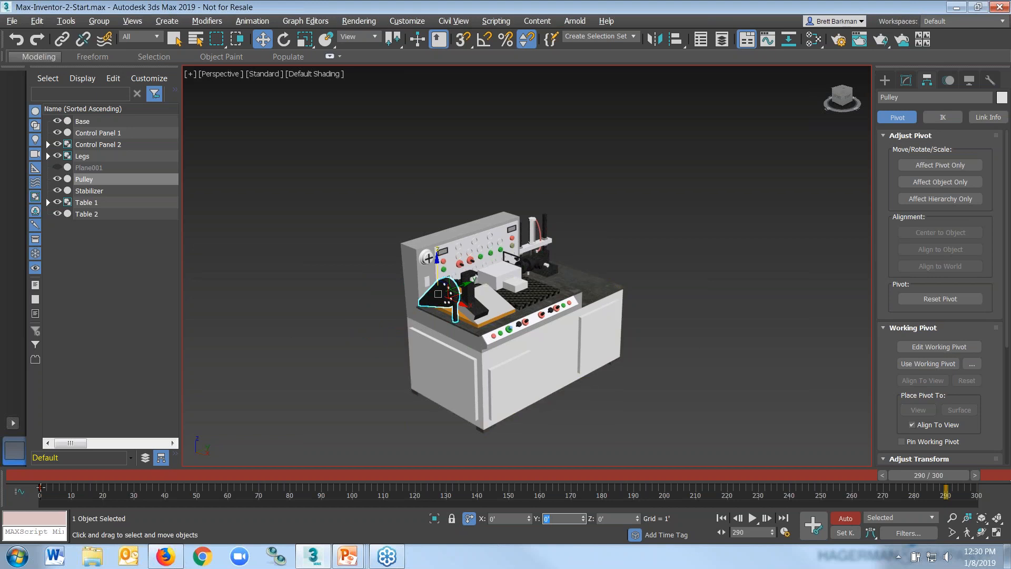
Step: Shift the Pulley's starting keyframe to frame 260 and play the whole animation from the first frame
drag(40, 487, 852, 495)
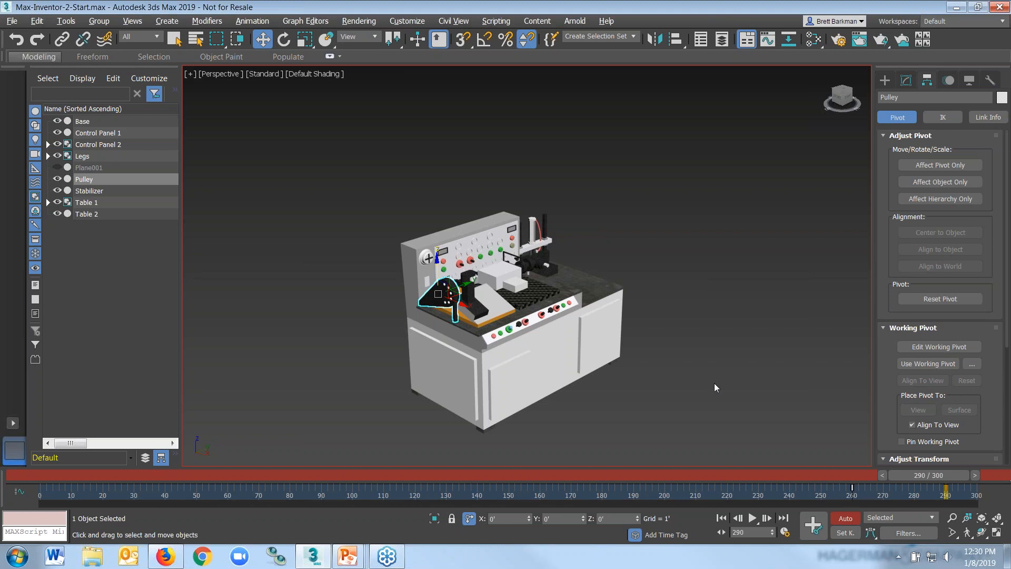
click(722, 518)
click(754, 518)
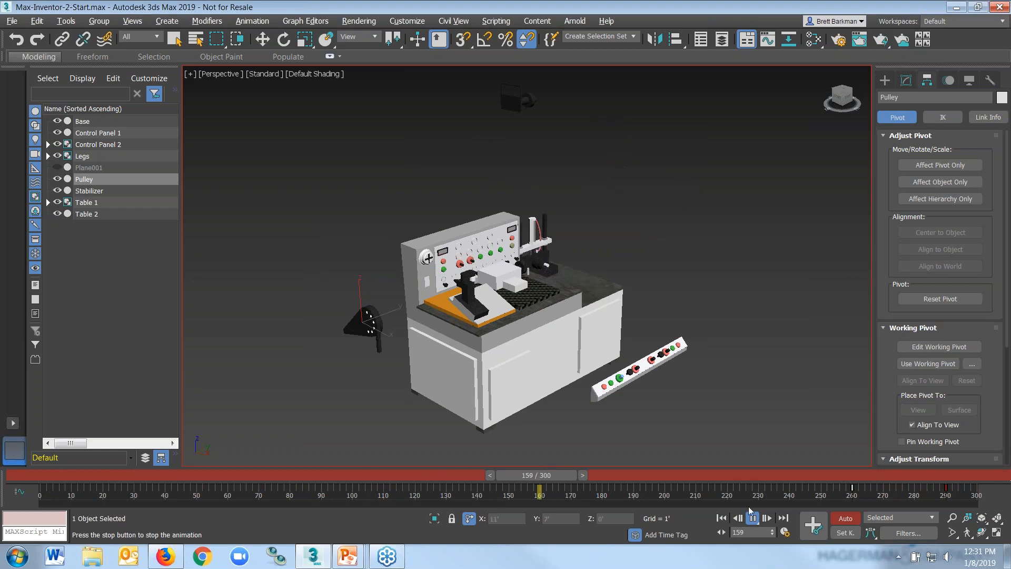
Step: Return the animation to the first frame, clear the selection and turn off Auto Key
click(721, 519)
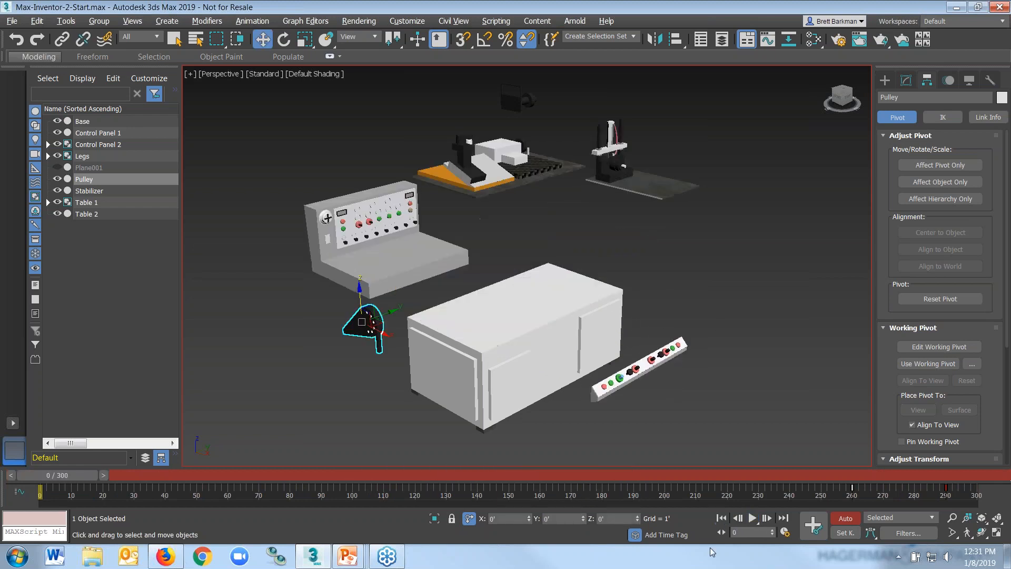
click(719, 416)
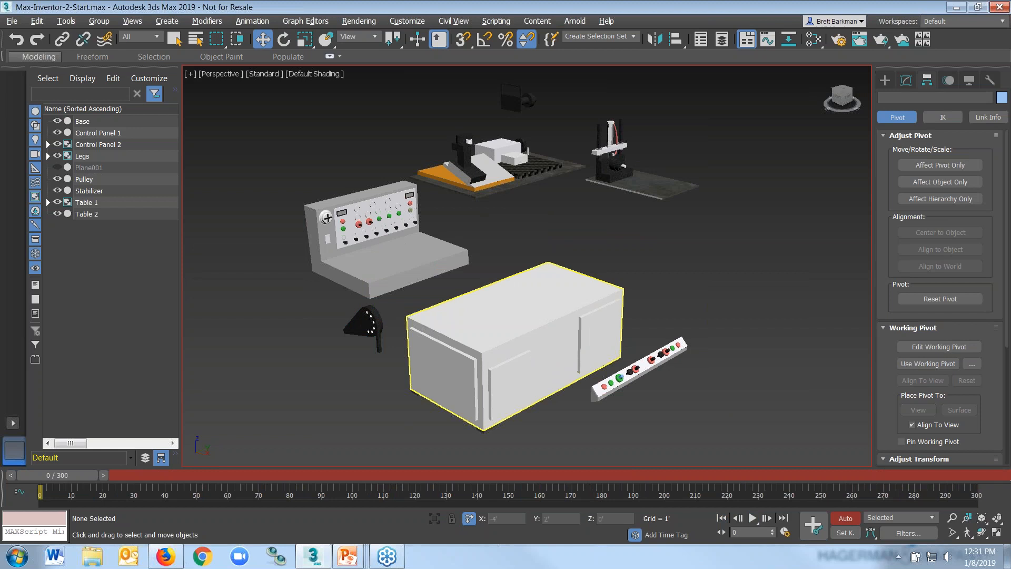
click(845, 519)
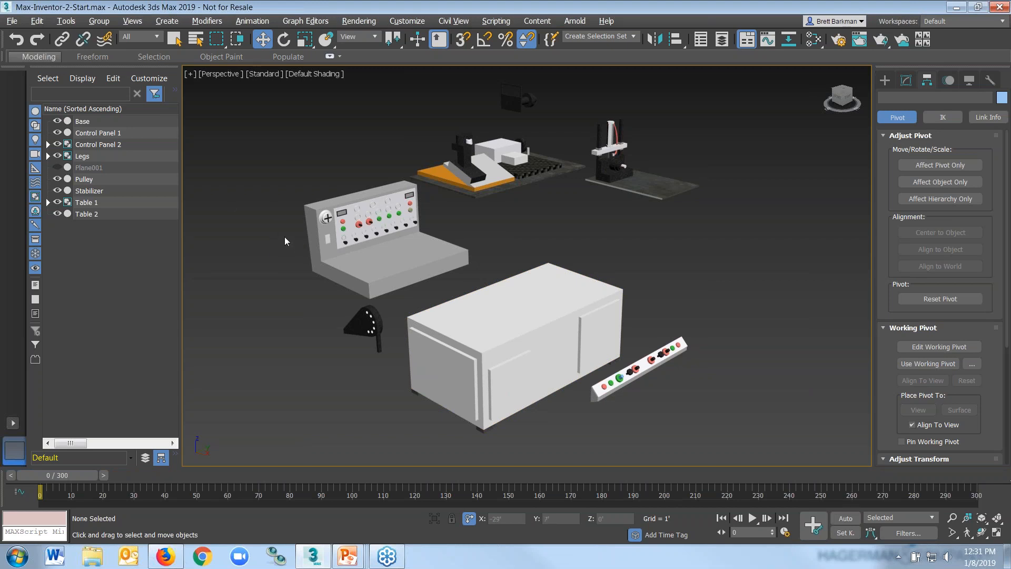
Step: Switch to the four-viewport layout and zoom out the Perspective view around the exploded assembly
key(alt+w)
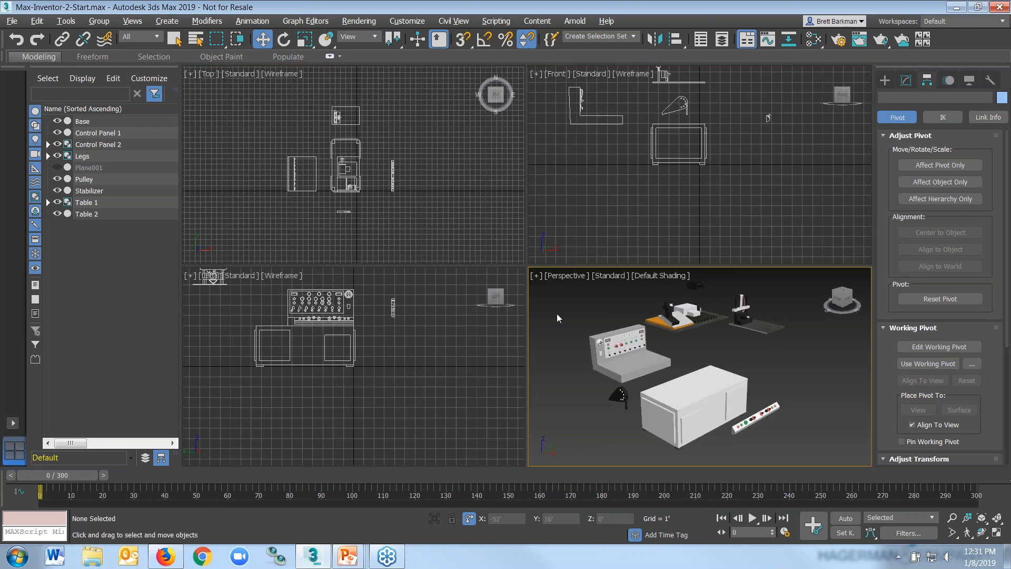
click(13, 424)
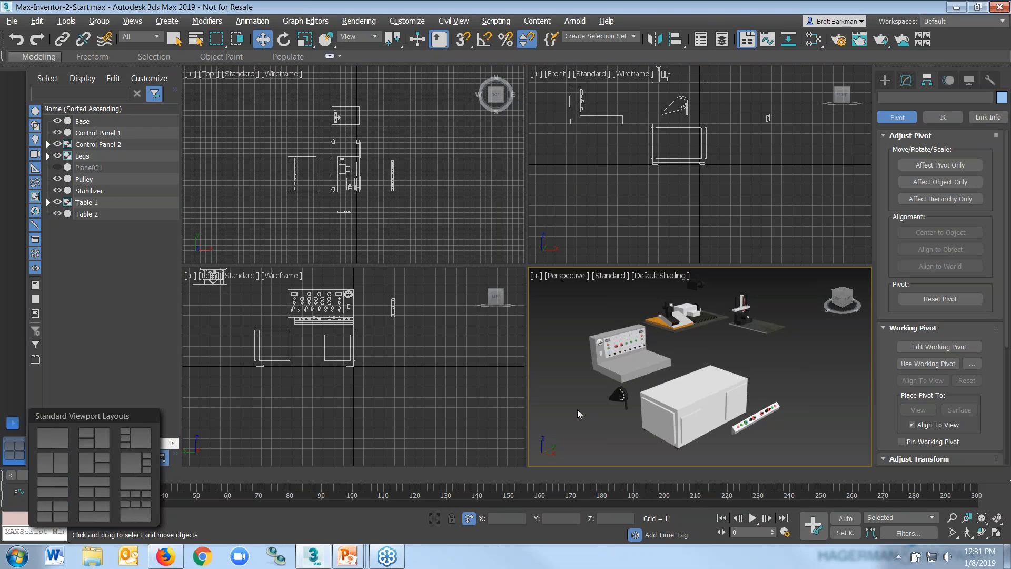
click(568, 425)
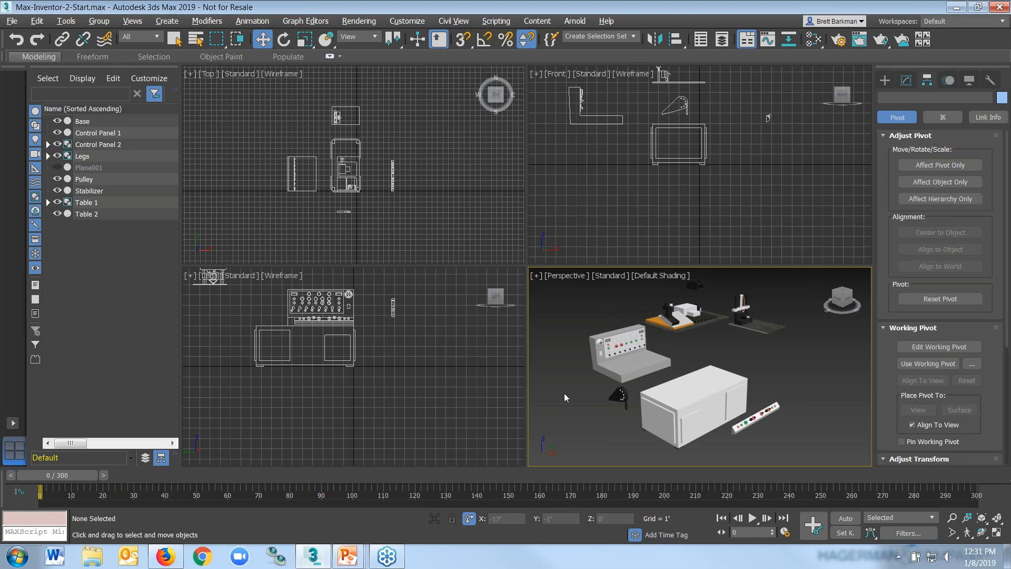
middle_drag(790, 354, 786, 349)
scroll(786, 350, down, 4)
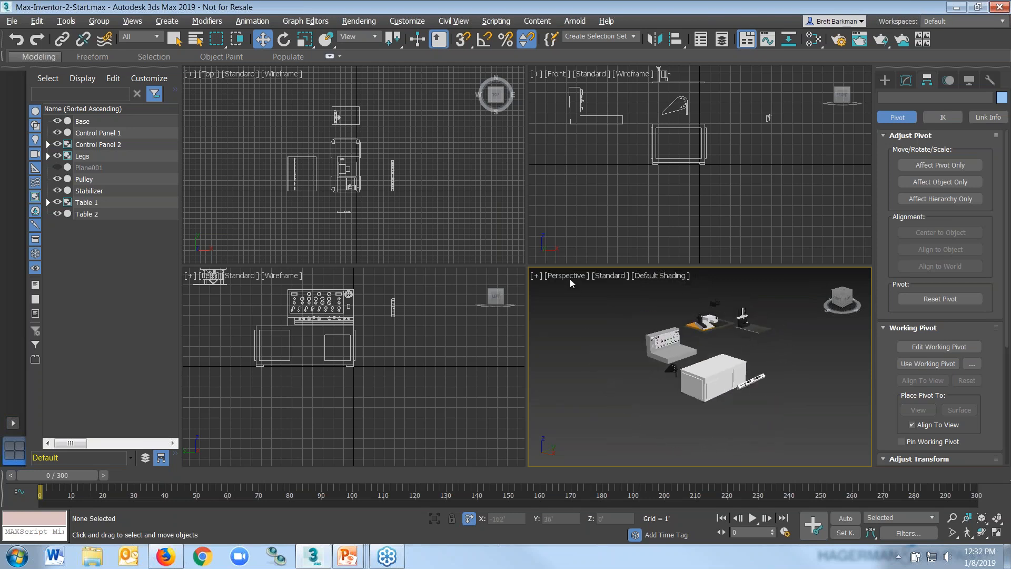
Step: Frame the whole exploded assembly in the Perspective view and create a physical camera from that view
scroll(585, 354, up, 3)
scroll(585, 354, down, 4)
middle_drag(648, 337, 703, 346)
click(953, 518)
mouse_move(717, 344)
mouse_down()
mouse_move(715, 326)
mouse_move(722, 335)
mouse_up()
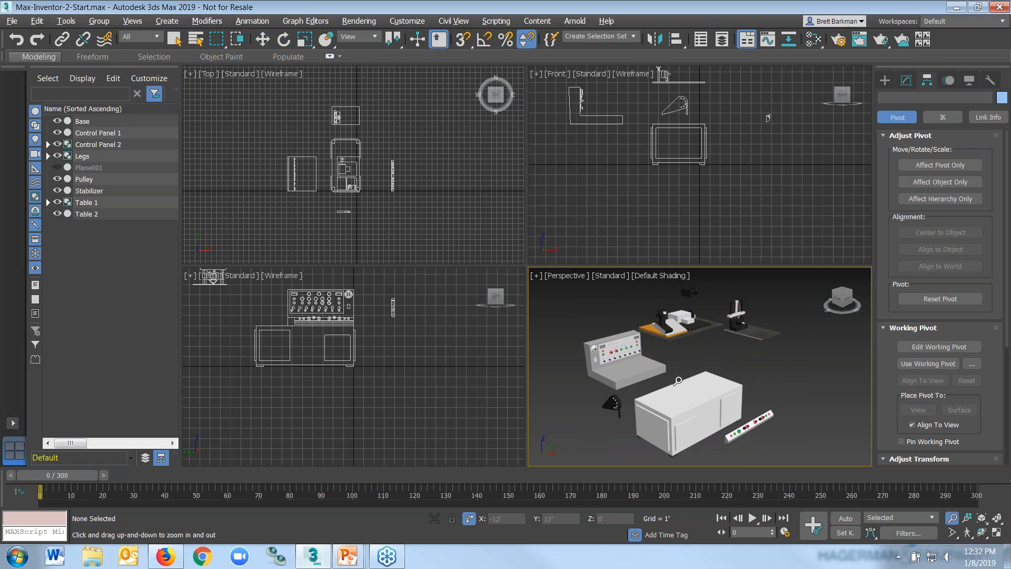
mouse_move(707, 370)
alt+middle_down()
mouse_move(698, 369)
mouse_move(711, 372)
alt+middle_up()
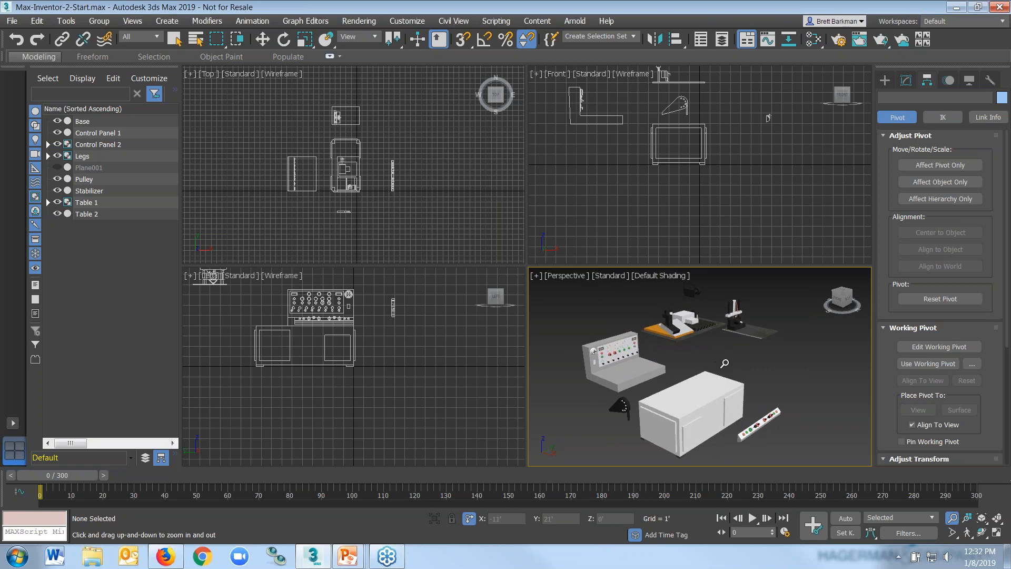
key(w)
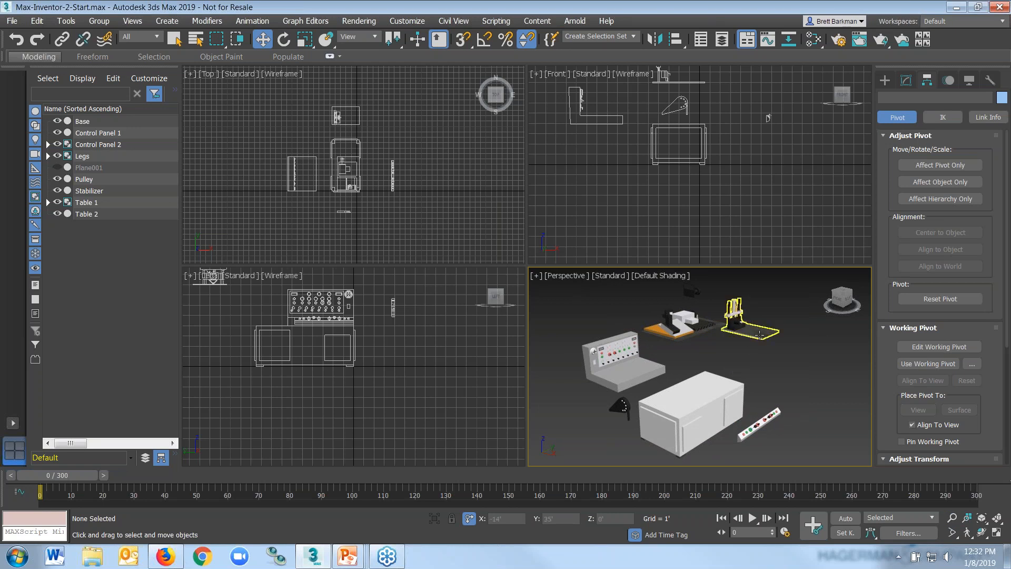
click(885, 80)
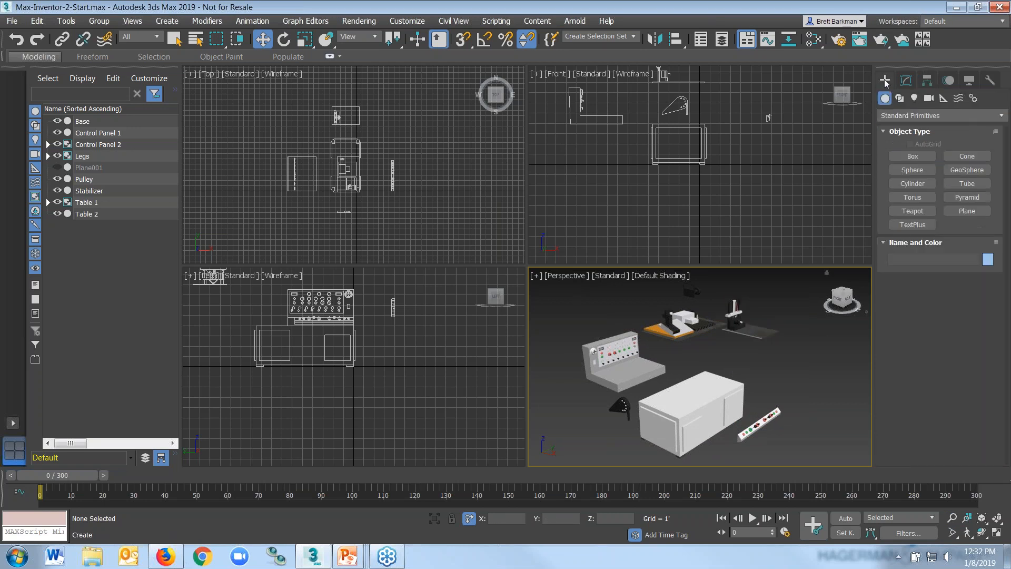
click(930, 98)
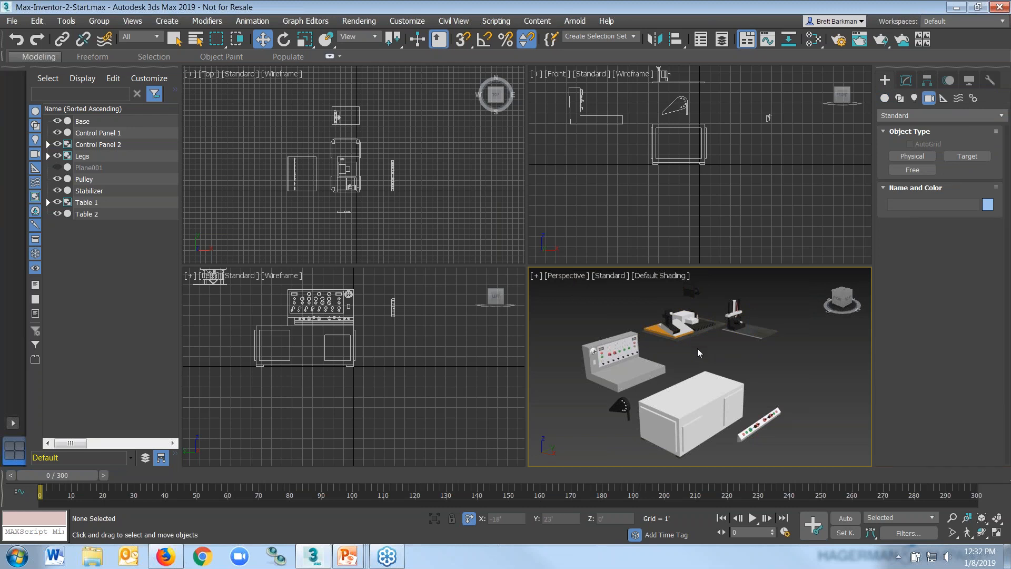
key(ctrl+c)
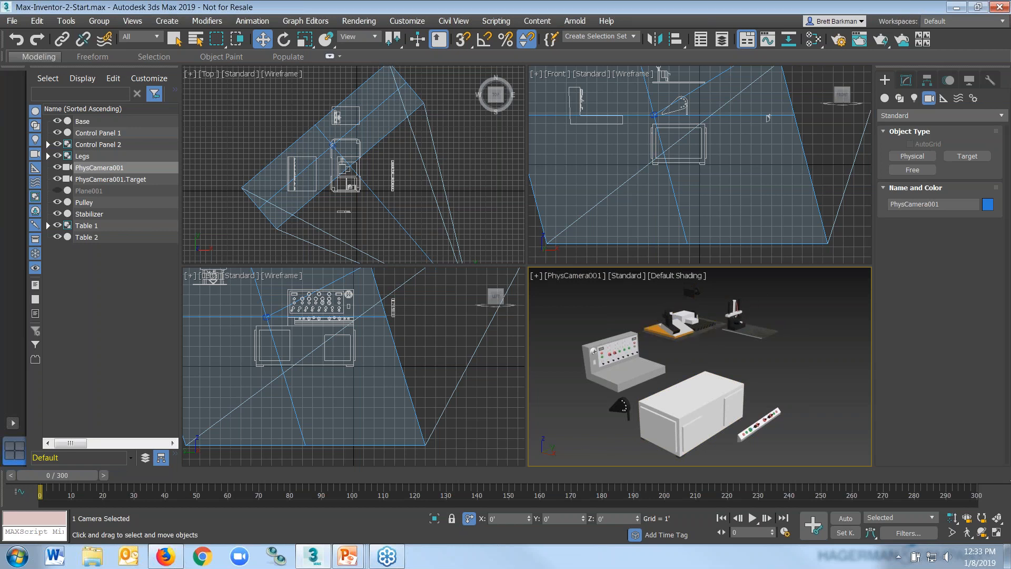
Step: Select the new camera in the Left view and examine its position and cone relative to the assembly
click(431, 357)
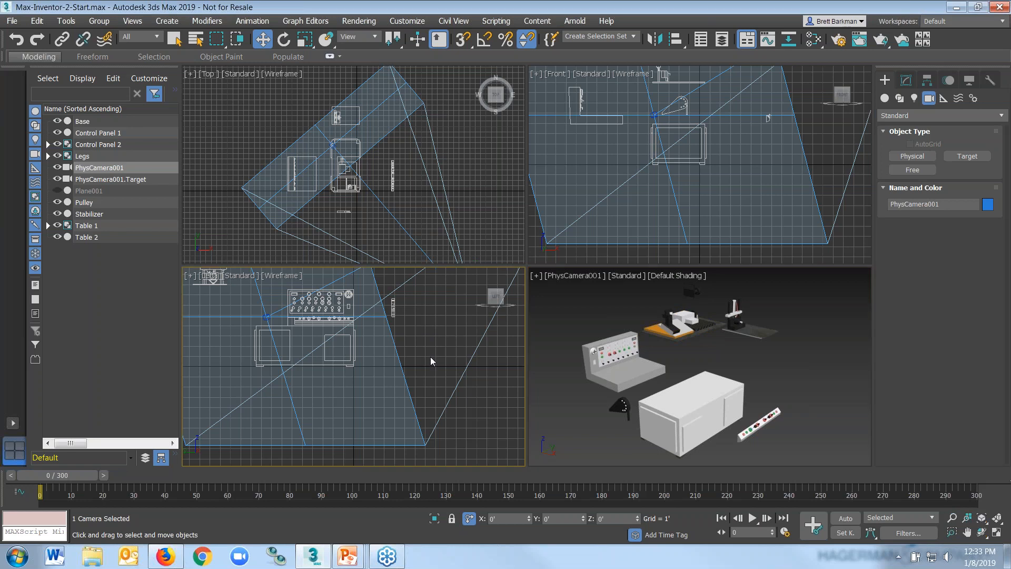
scroll(431, 357, down, 5)
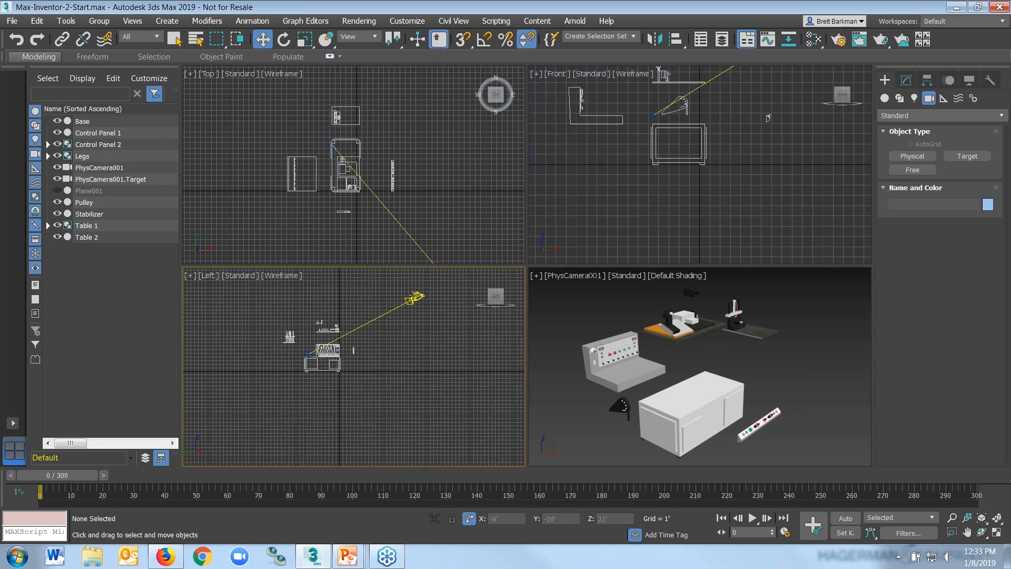
click(416, 296)
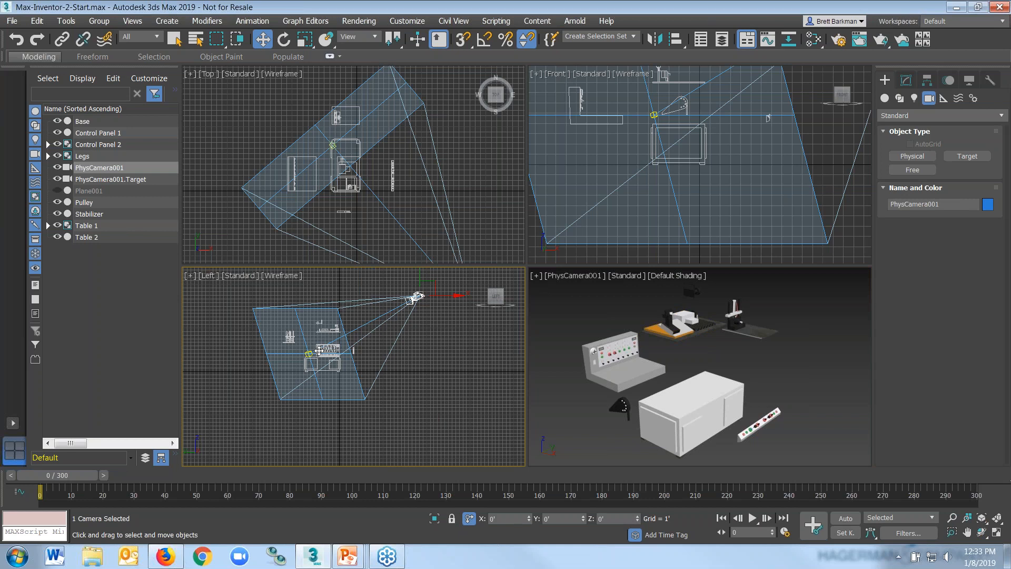
Step: Play the reassembly animation through the physical camera view, stop it and return to the first frame
click(556, 312)
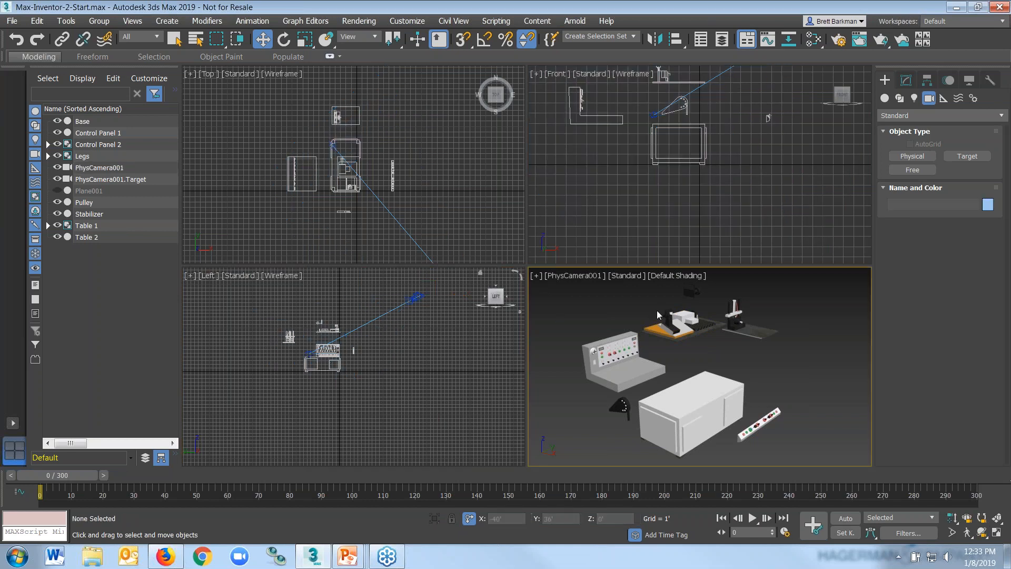
click(753, 518)
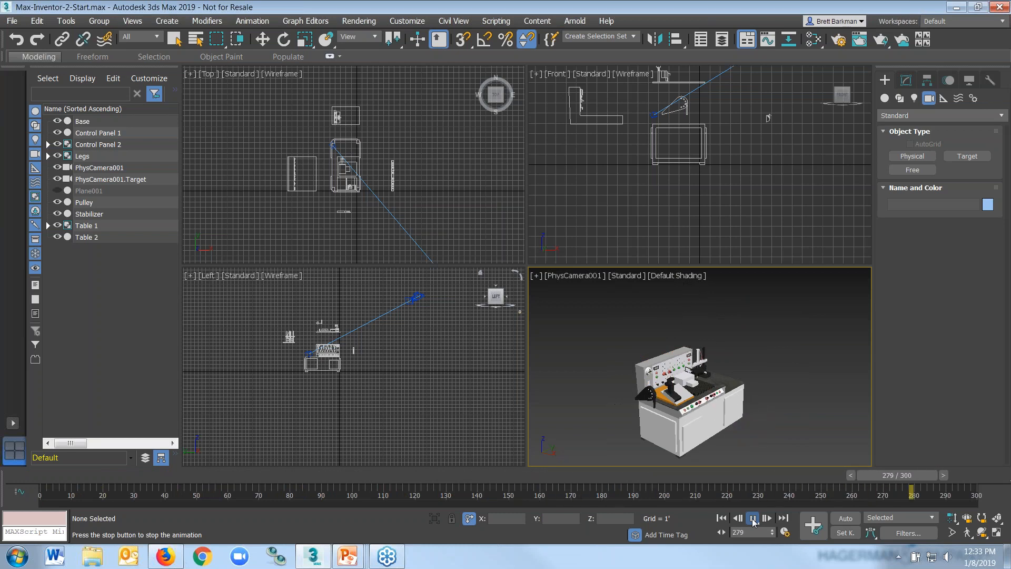
click(753, 521)
click(723, 519)
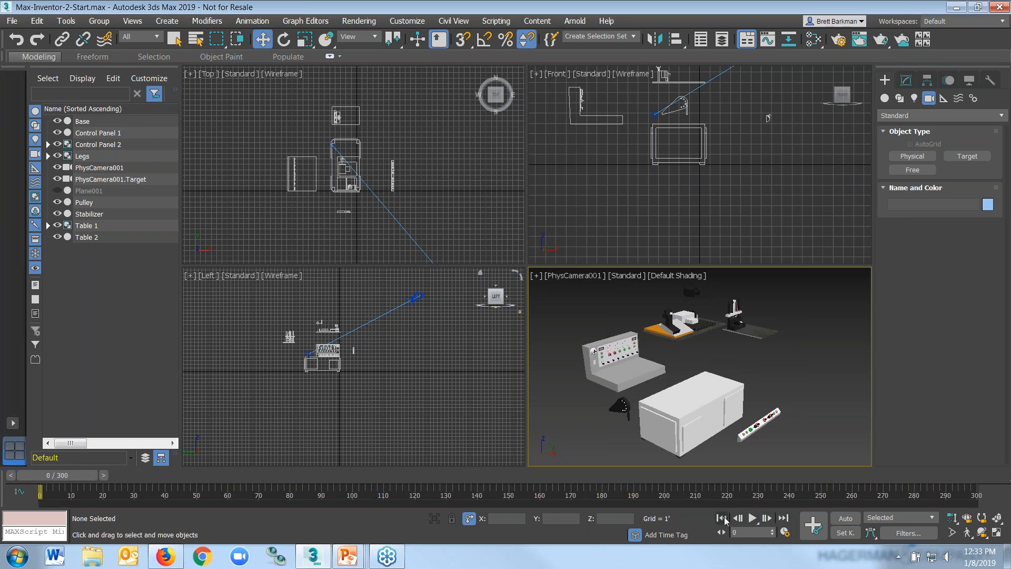
Step: Draw a circle spline of about 31' radius in the Top view, centred on the assembly and passing near the camera
click(435, 230)
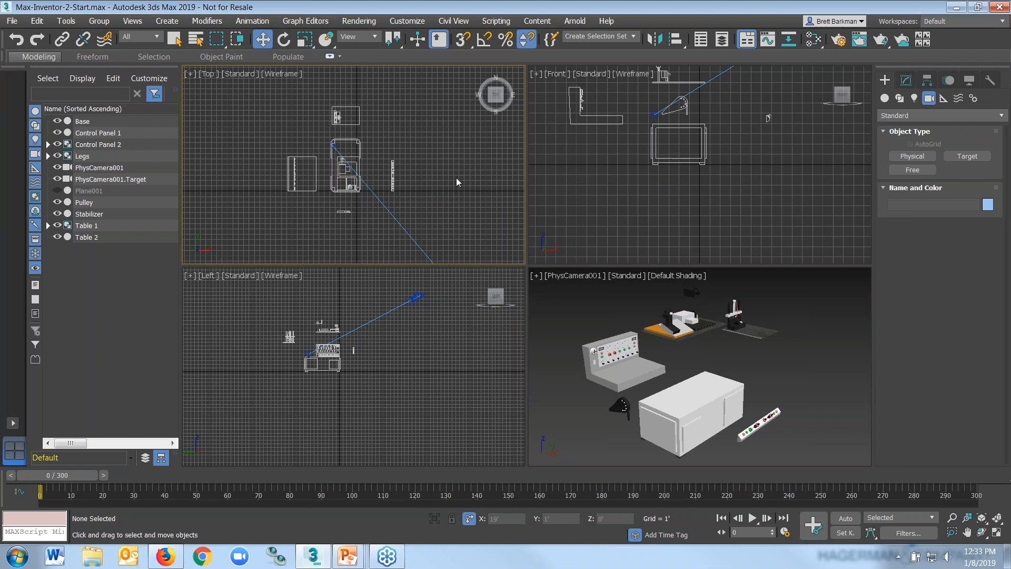
scroll(454, 176, down, 2)
middle_drag(460, 181, 400, 165)
scroll(416, 174, down, 1)
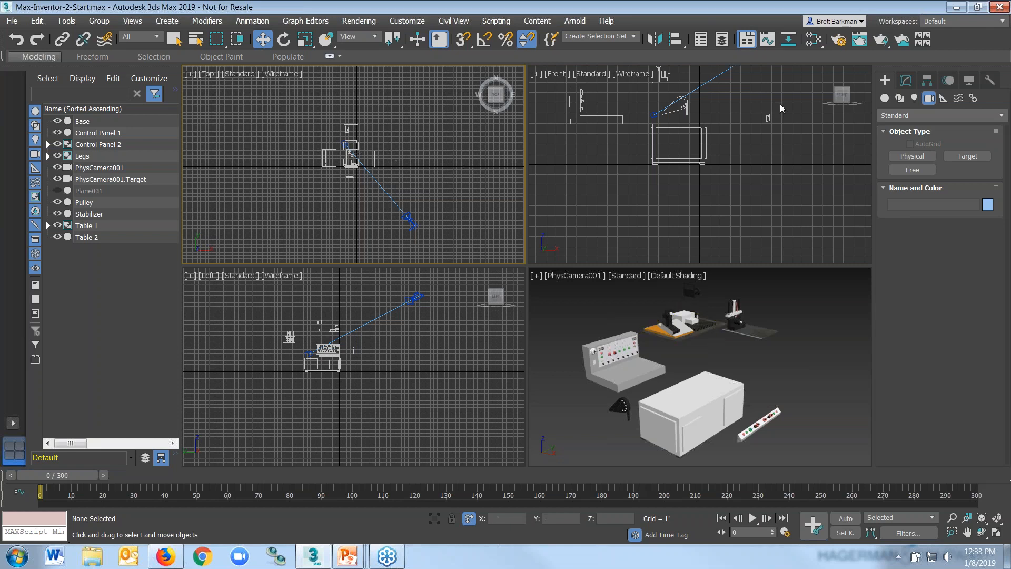
click(900, 99)
click(922, 182)
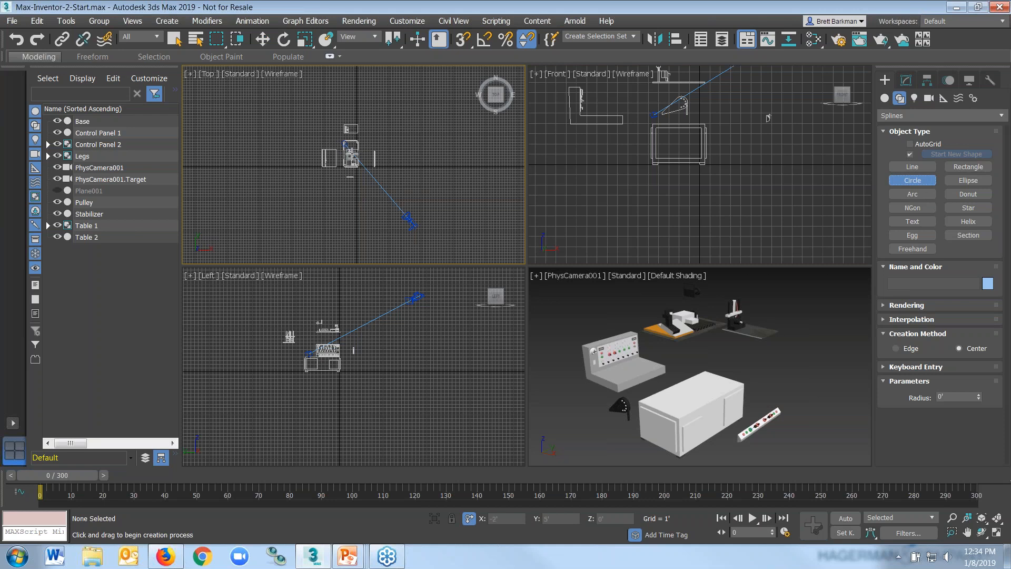
drag(351, 155, 411, 213)
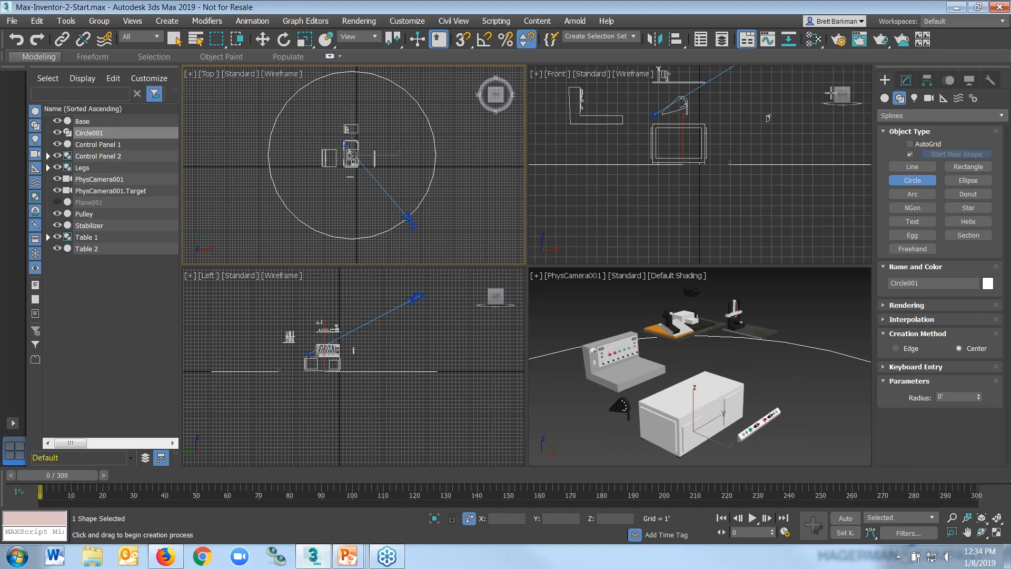
Step: Raise the circle vertically in the Left view to the height of the camera
click(907, 81)
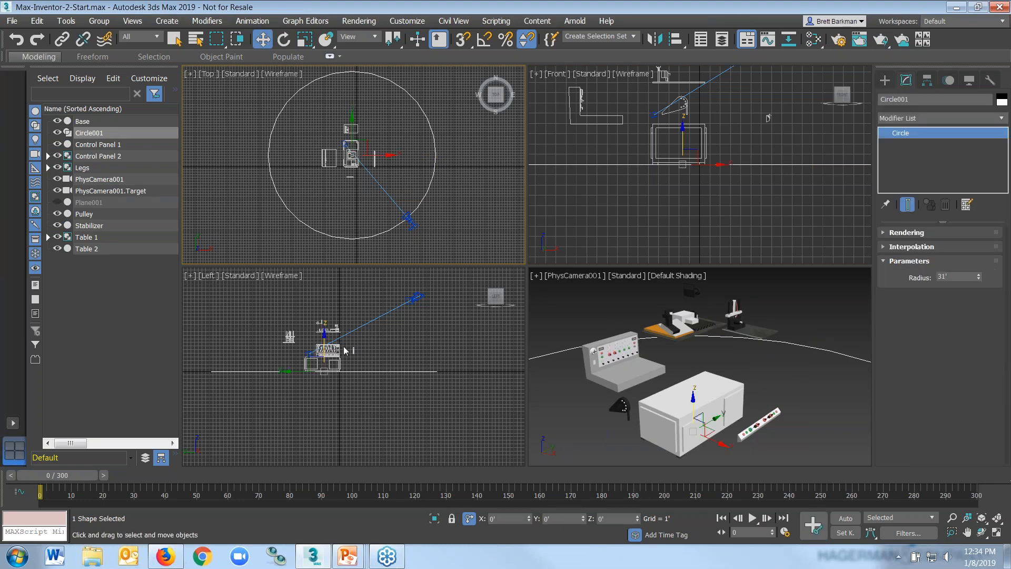
right_click(316, 414)
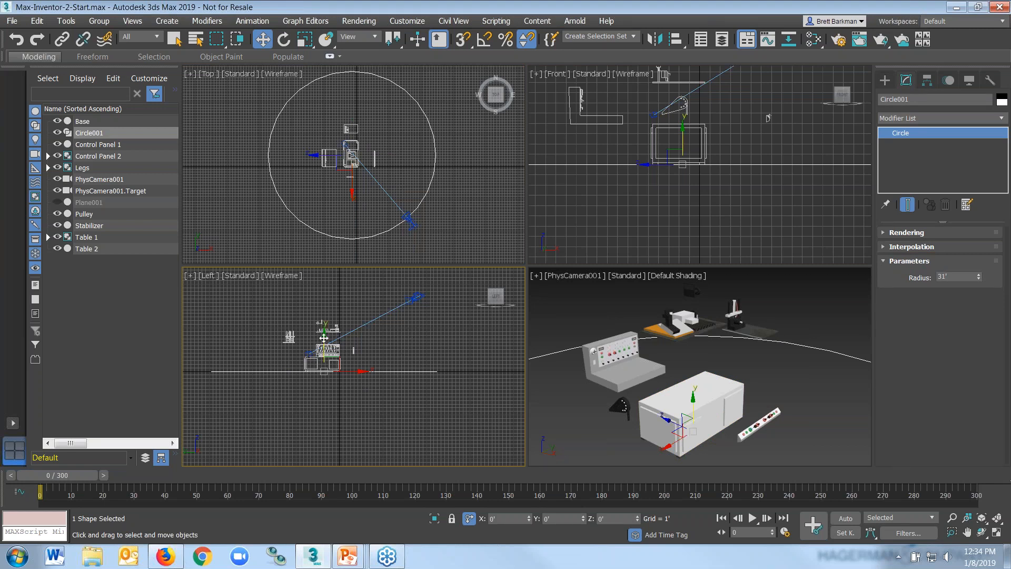
drag(326, 319, 338, 264)
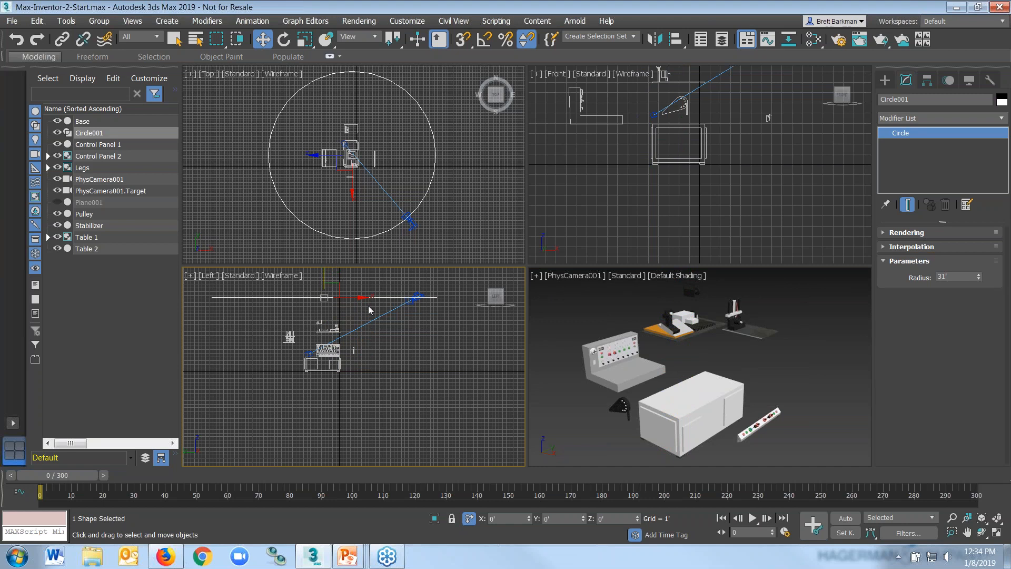
click(406, 302)
click(406, 303)
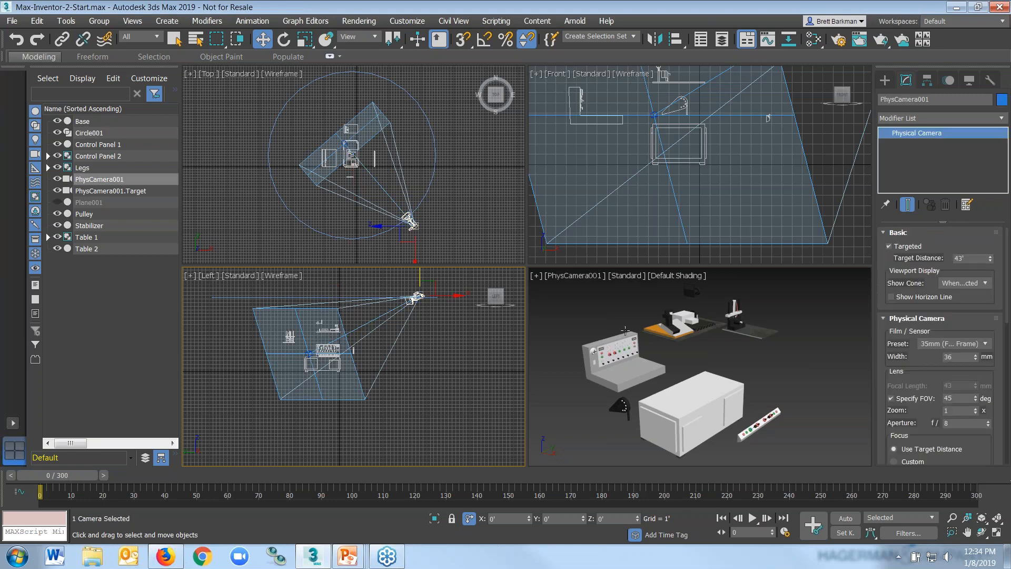
drag(970, 308, 949, 331)
click(233, 308)
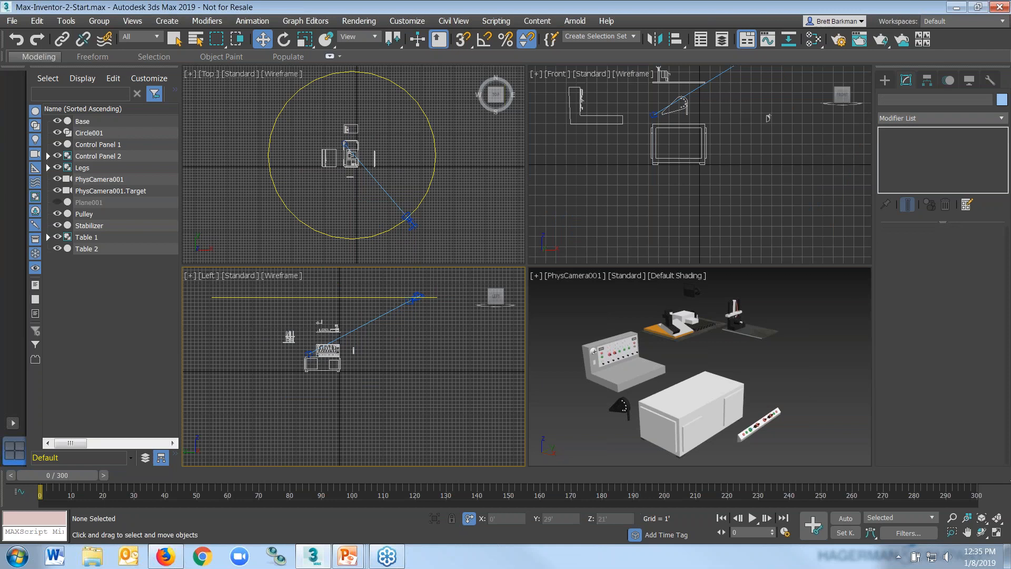
click(235, 298)
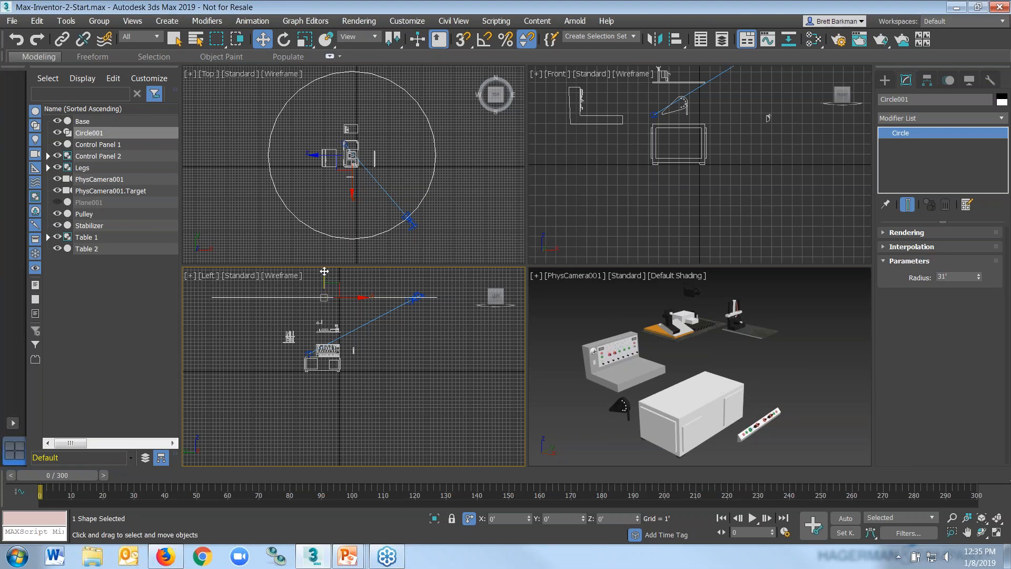
mouse_move(327, 275)
mouse_down()
mouse_move(322, 295)
mouse_move(315, 272)
mouse_up()
Step: Attach the camera to the circle with a Path Constraint and move it back near its original viewing angle in the Top view
click(411, 223)
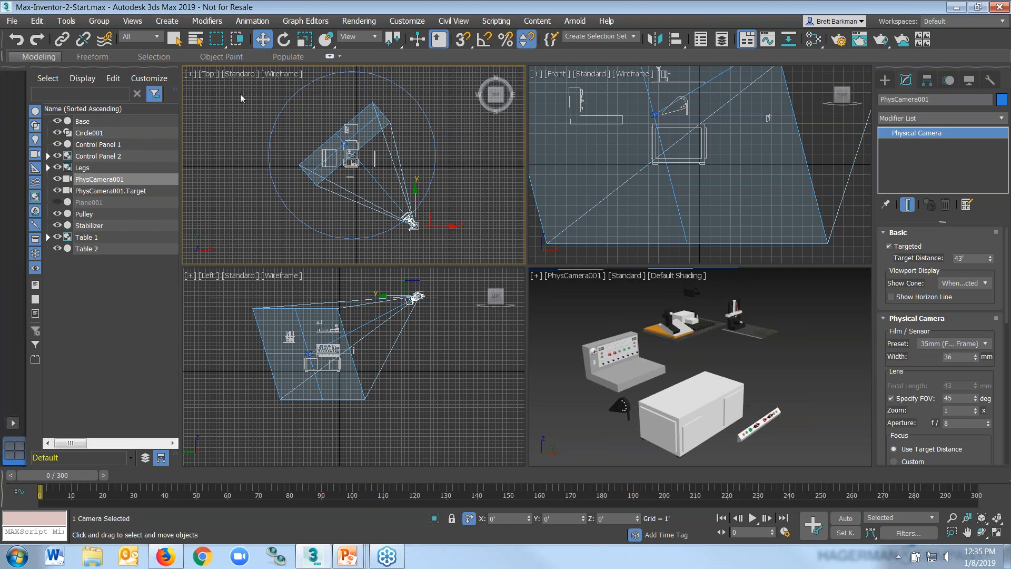
click(252, 21)
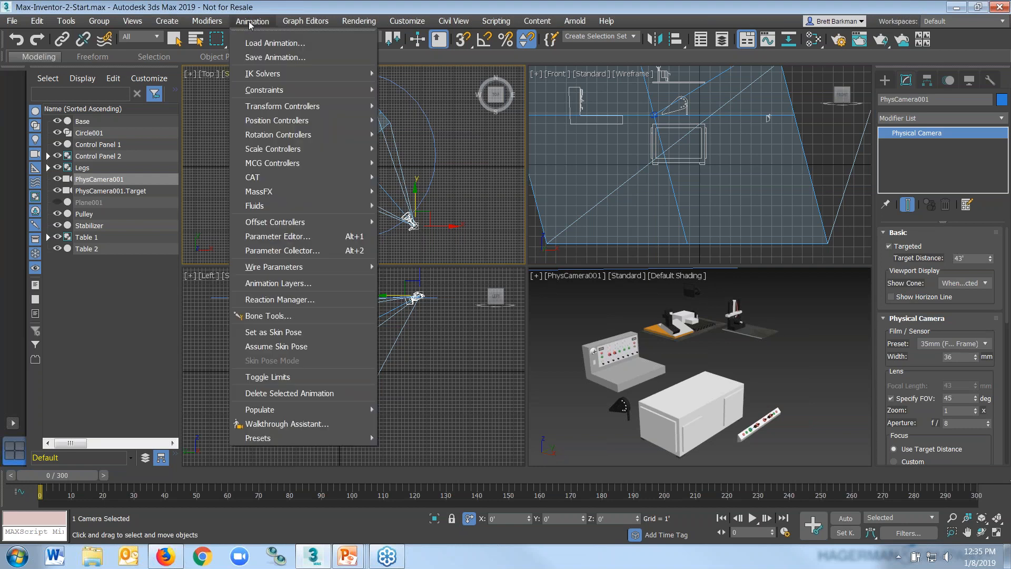
mouse_move(310, 91)
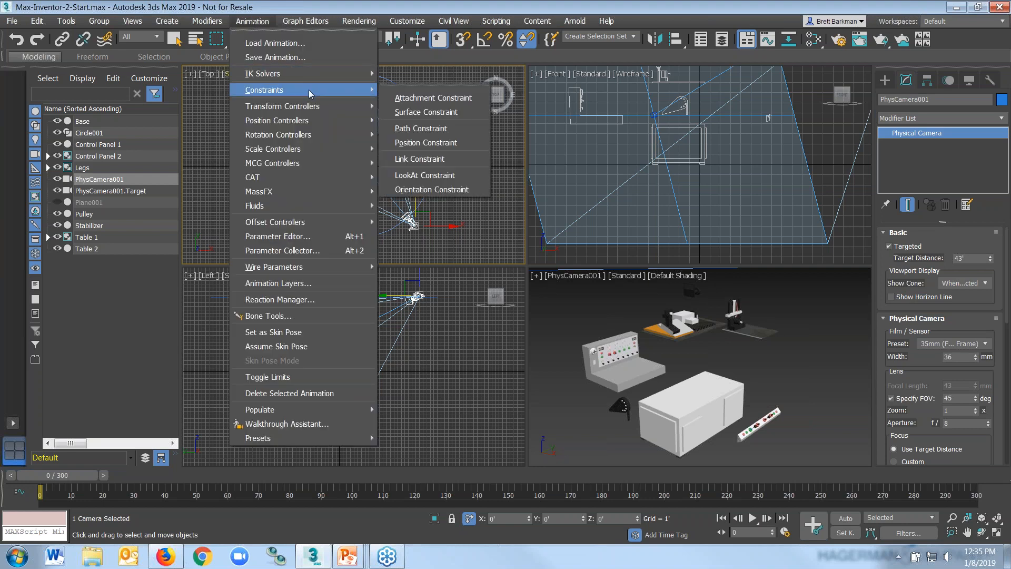
click(422, 128)
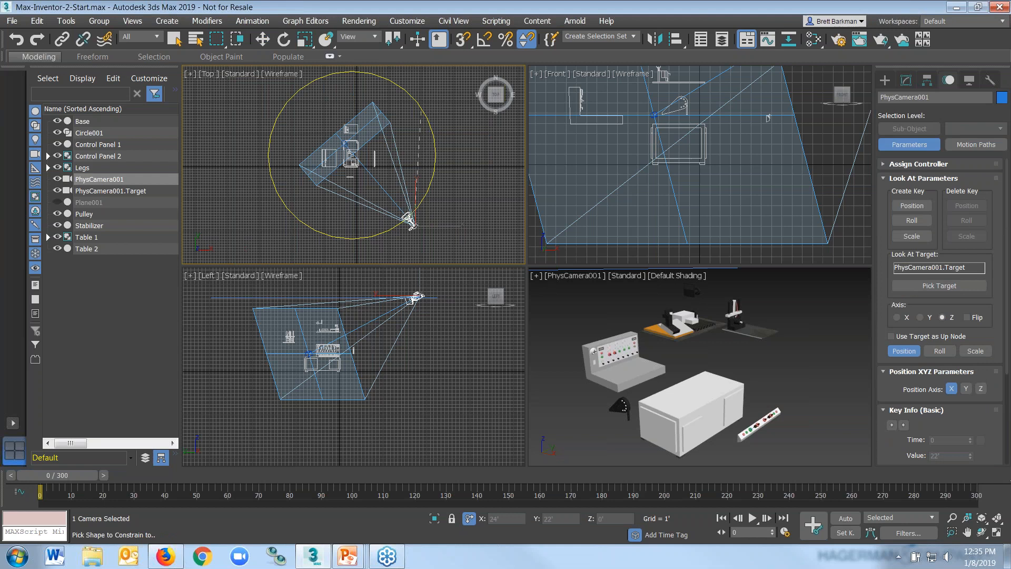
right_click(768, 118)
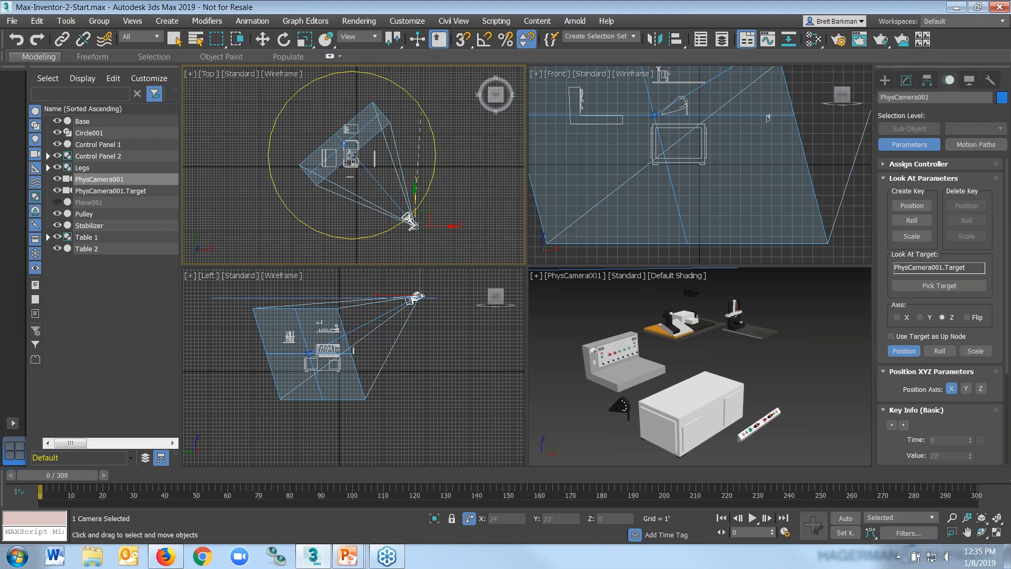
click(429, 190)
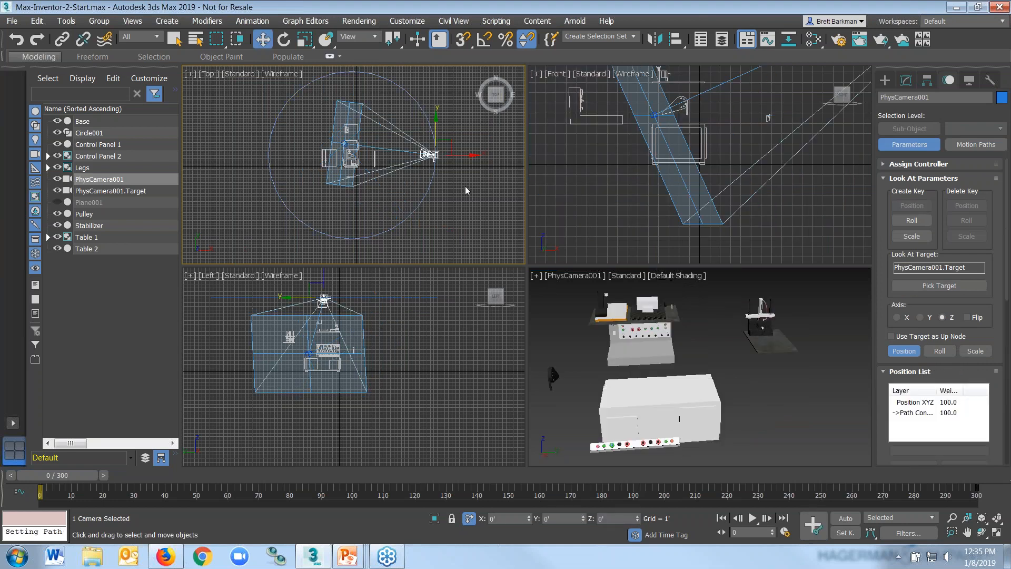
drag(436, 156, 409, 220)
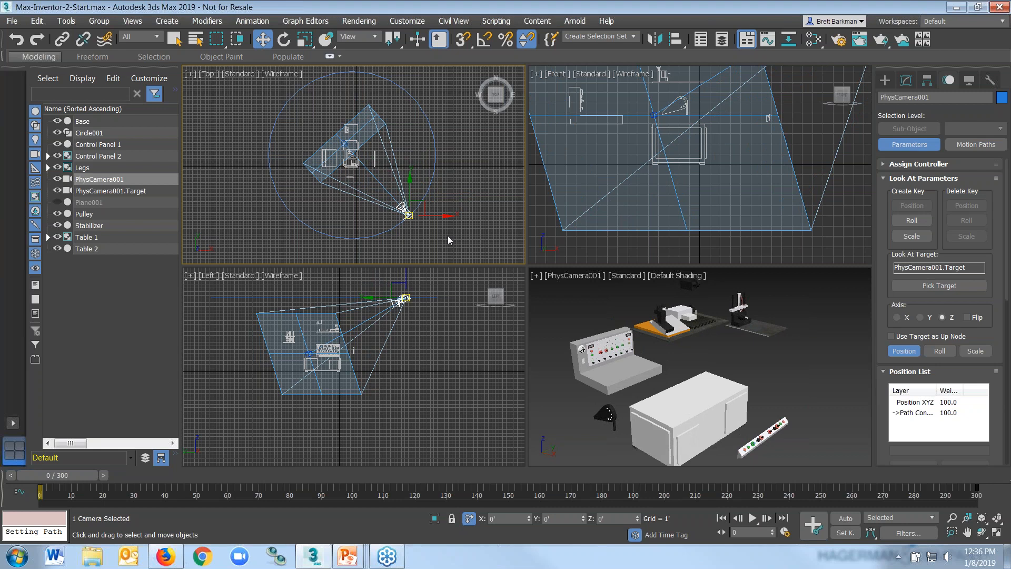
Step: Play the animation to check the camera circling the assembly, stop playback and go back to frame 0
right_click(562, 297)
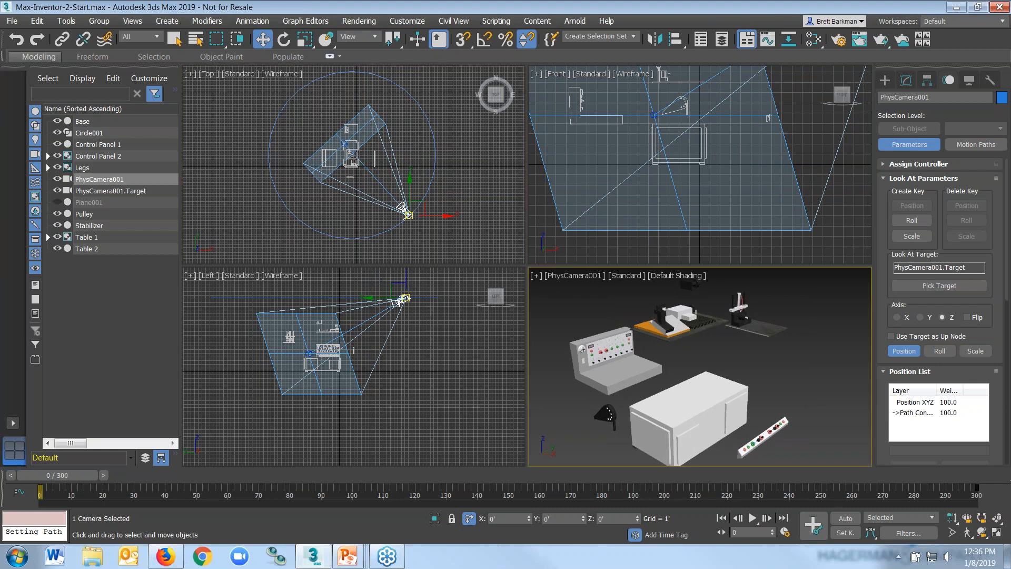
click(752, 519)
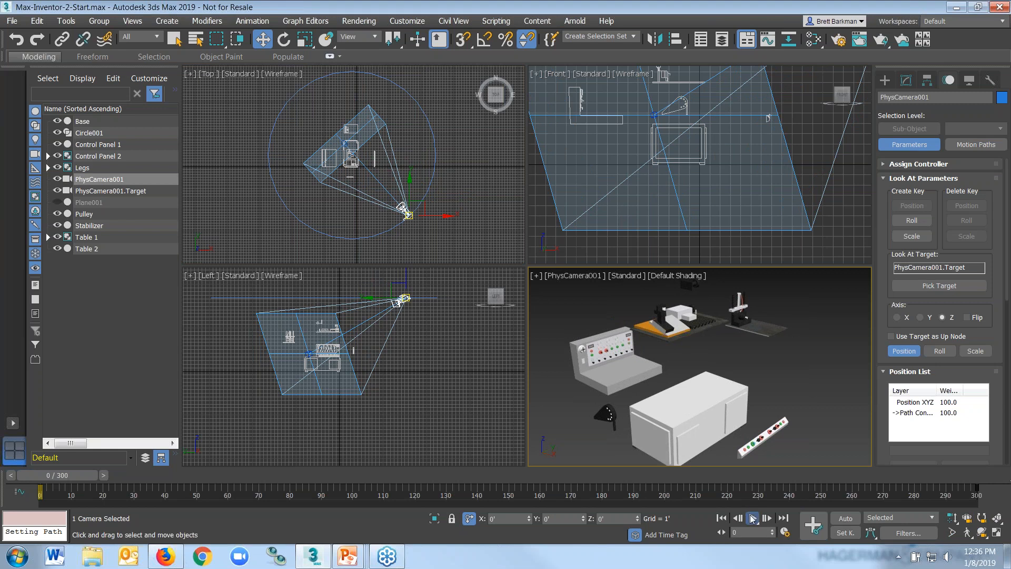
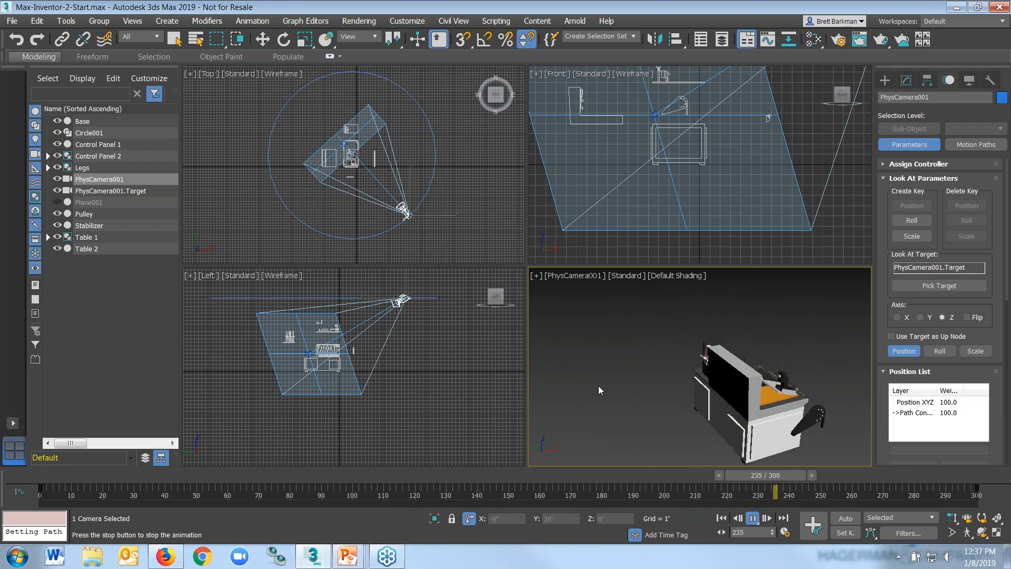
click(753, 521)
key(w)
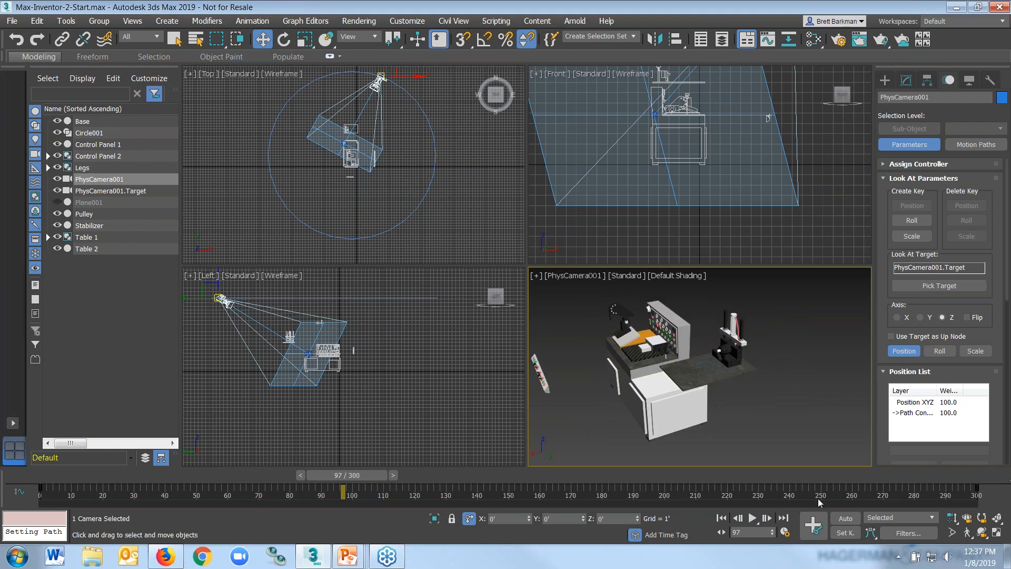
click(722, 518)
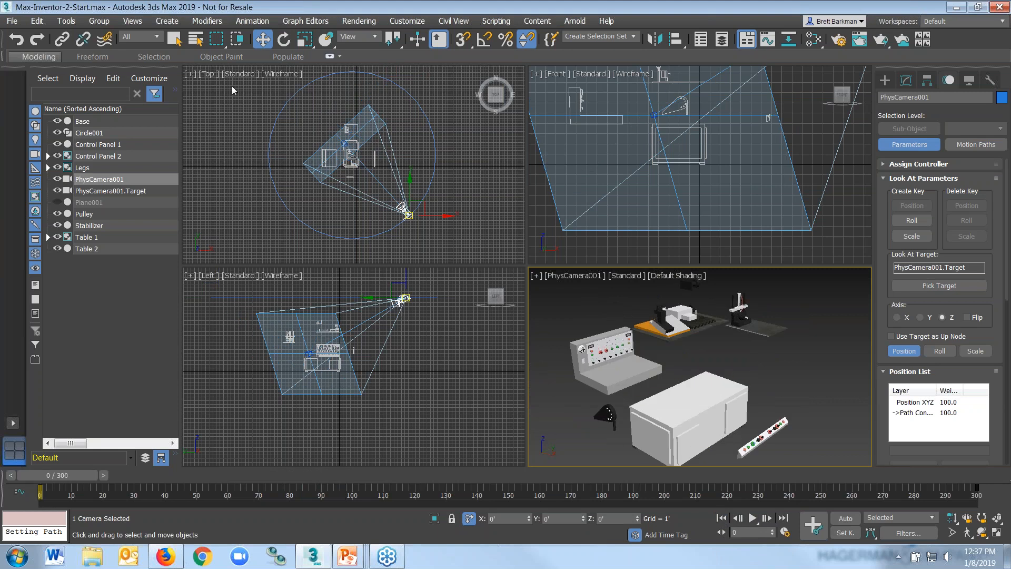
right_click(483, 196)
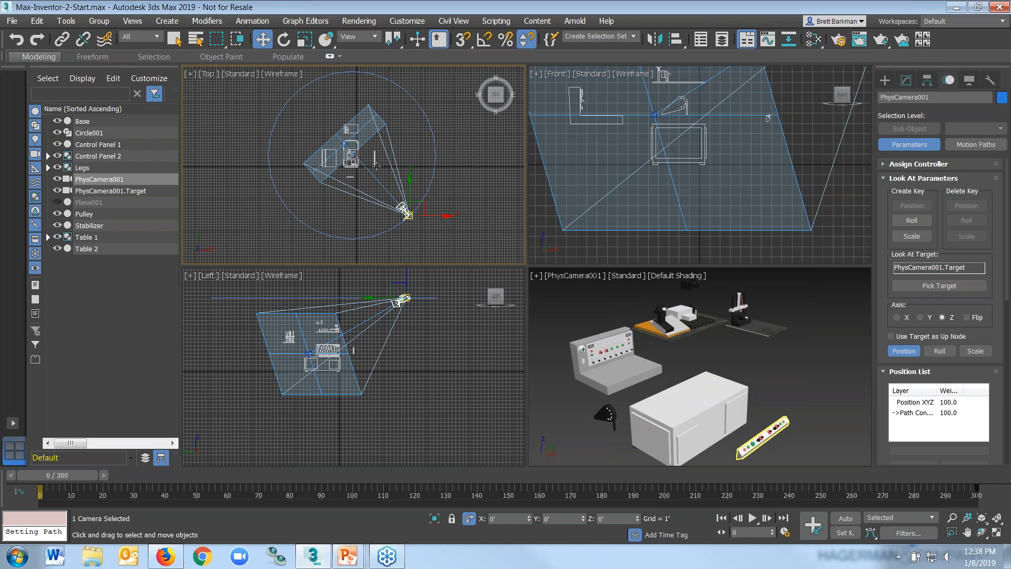
Step: Select the camera target and move it to the middle of the test bench assembly in the Top view
click(429, 128)
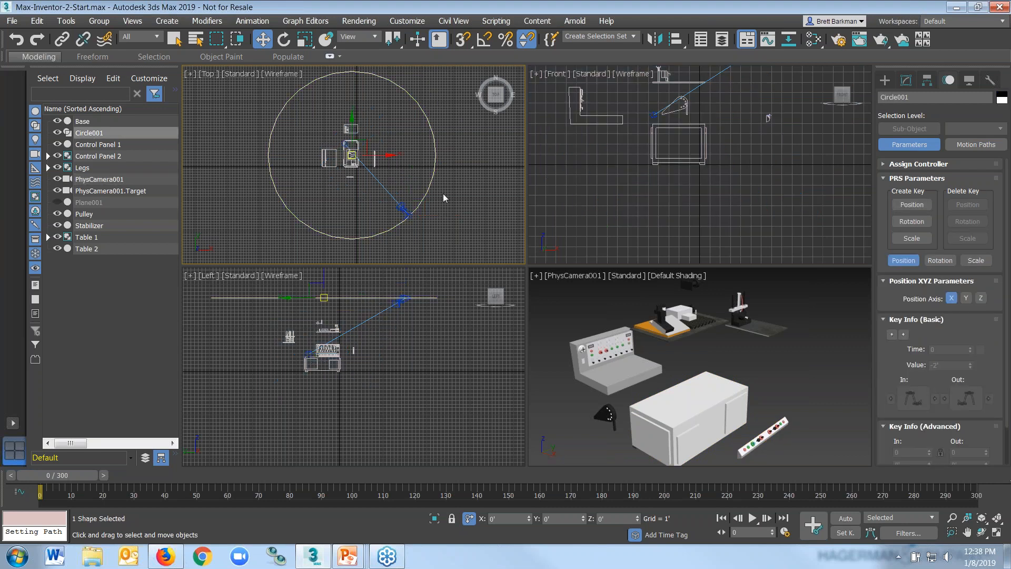
scroll(345, 156, up, 5)
scroll(342, 129, up, 2)
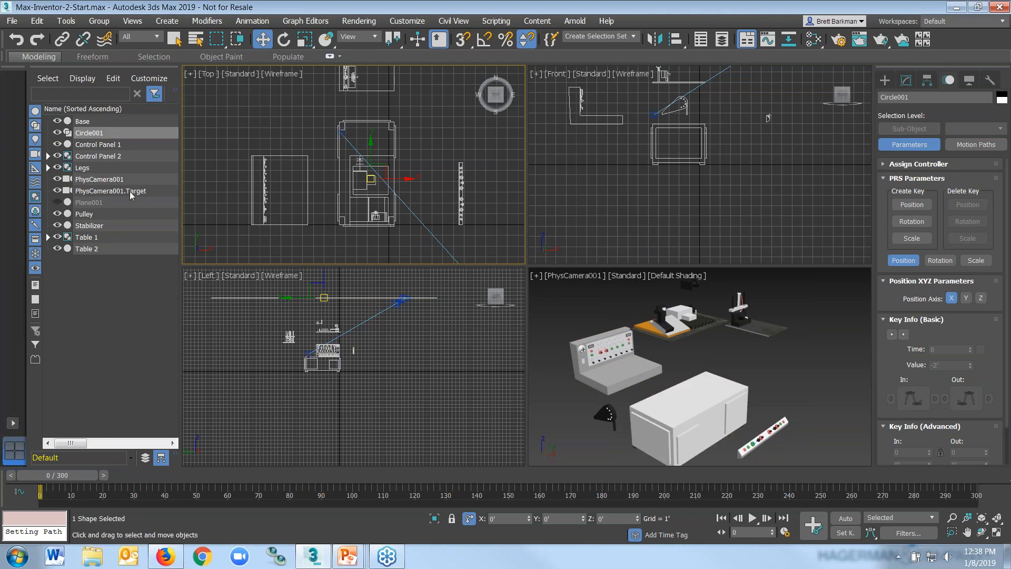
click(121, 192)
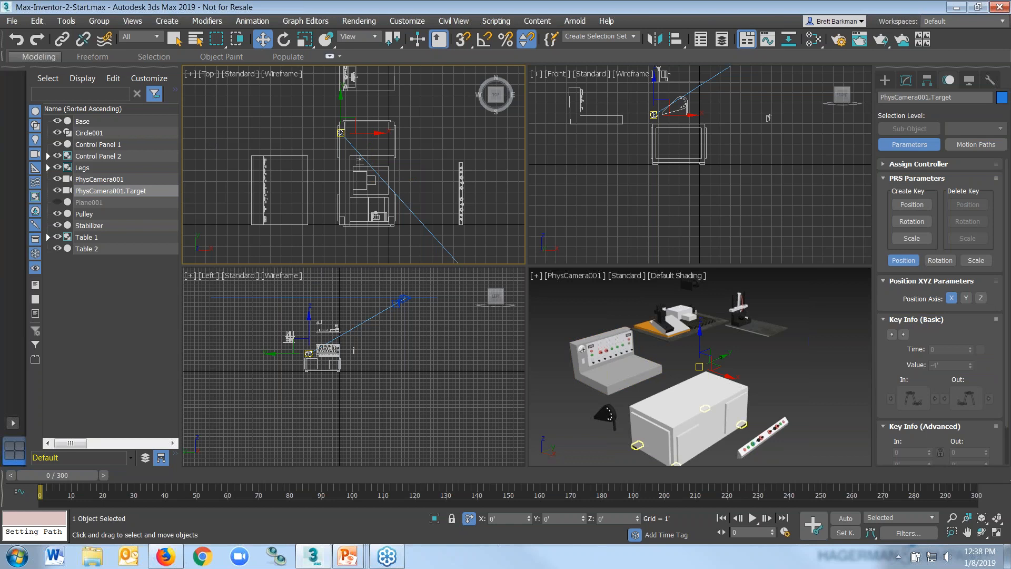
click(134, 193)
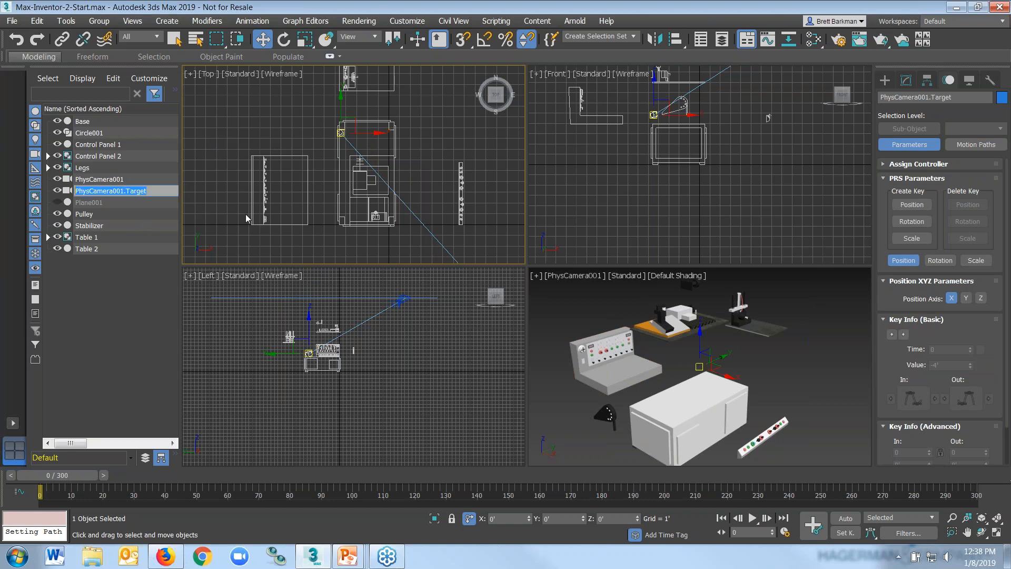
click(263, 40)
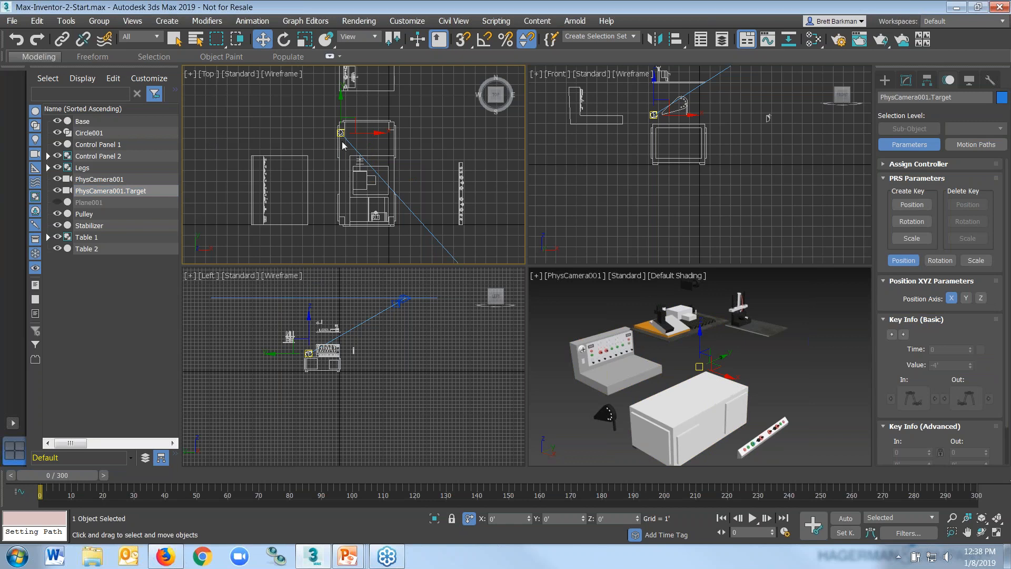
drag(342, 133, 358, 179)
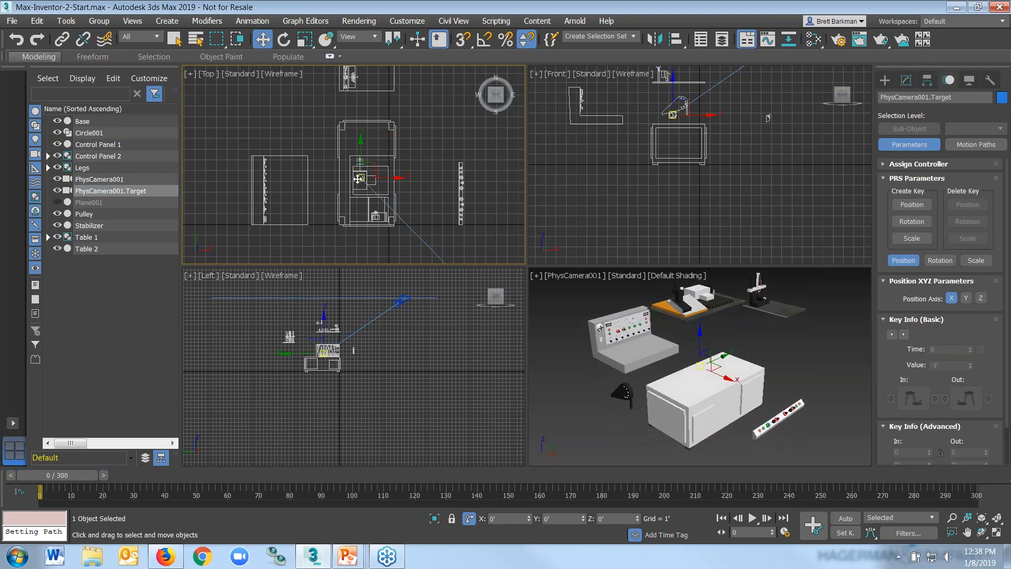
Step: Fine-tune the camera target's position over the centre of the bench in the Top view
scroll(357, 178, down, 5)
scroll(355, 177, up, 6)
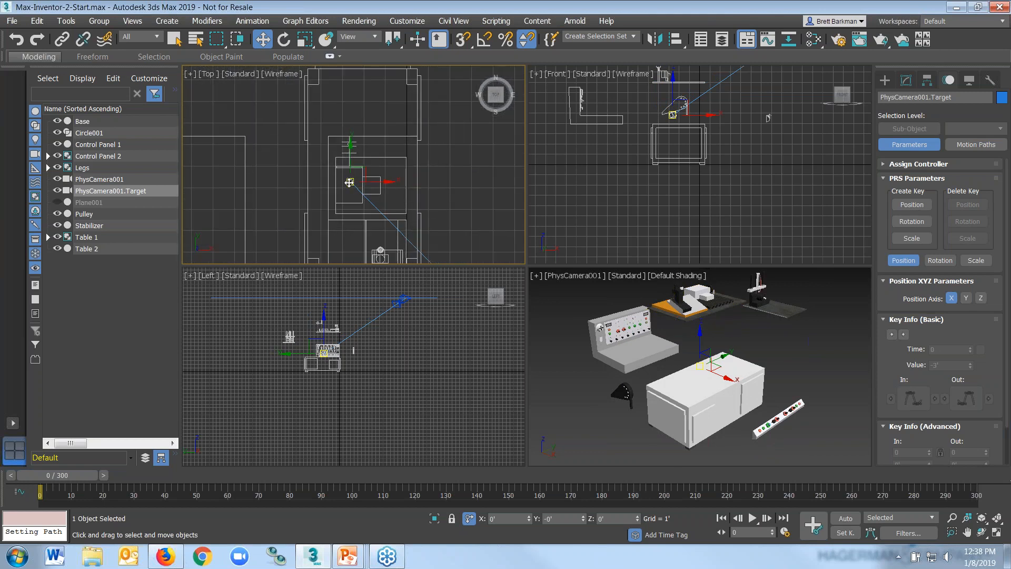
scroll(349, 178, down, 4)
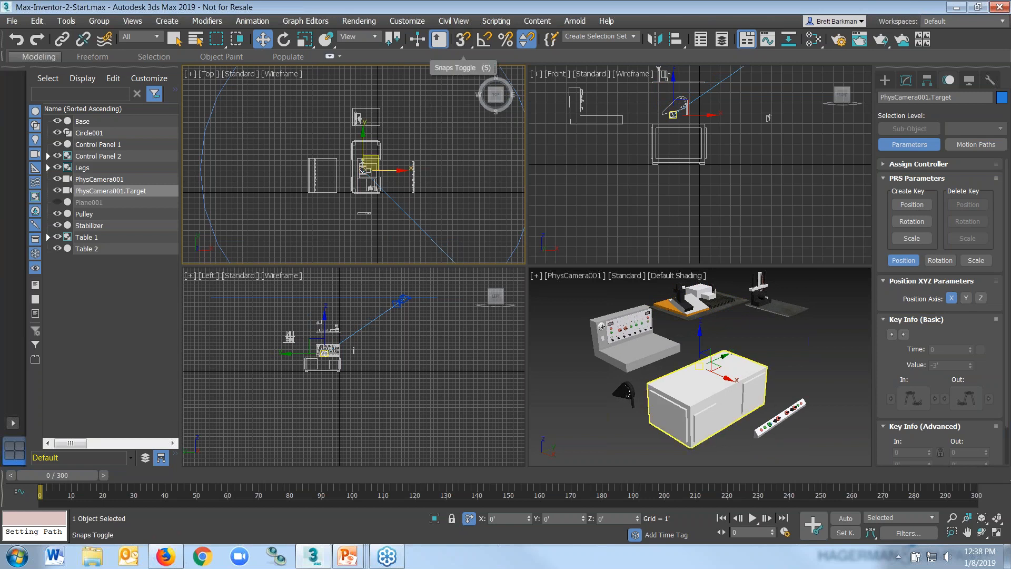
scroll(357, 169, up, 5)
scroll(364, 174, down, 3)
scroll(365, 170, up, 3)
click(351, 181)
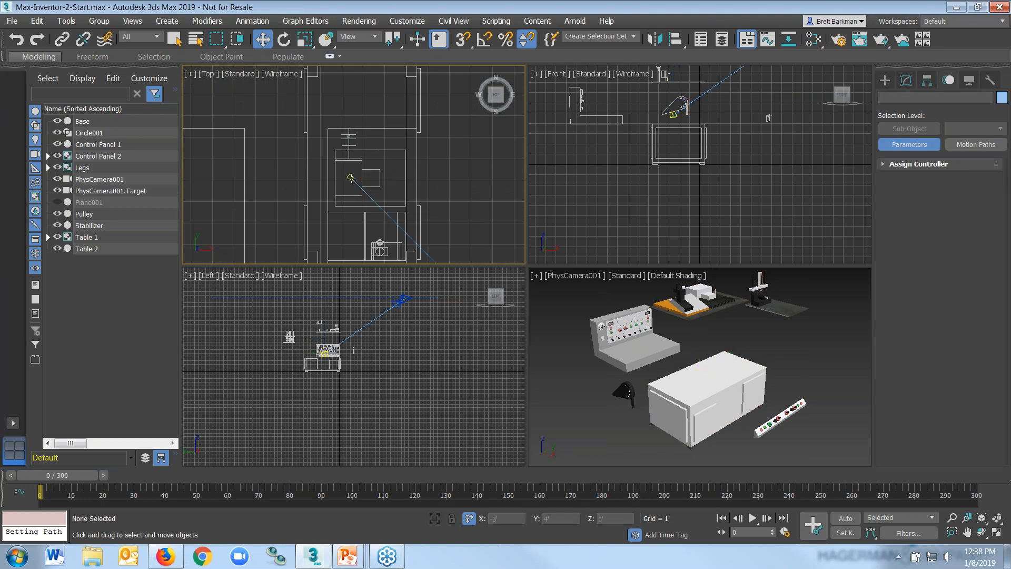
drag(354, 177, 353, 176)
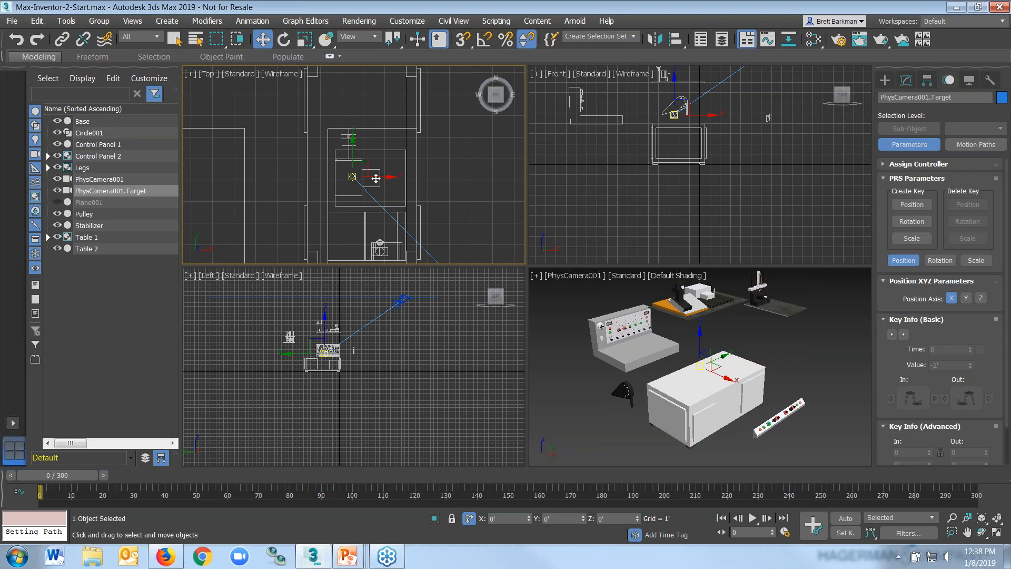
scroll(376, 179, down, 5)
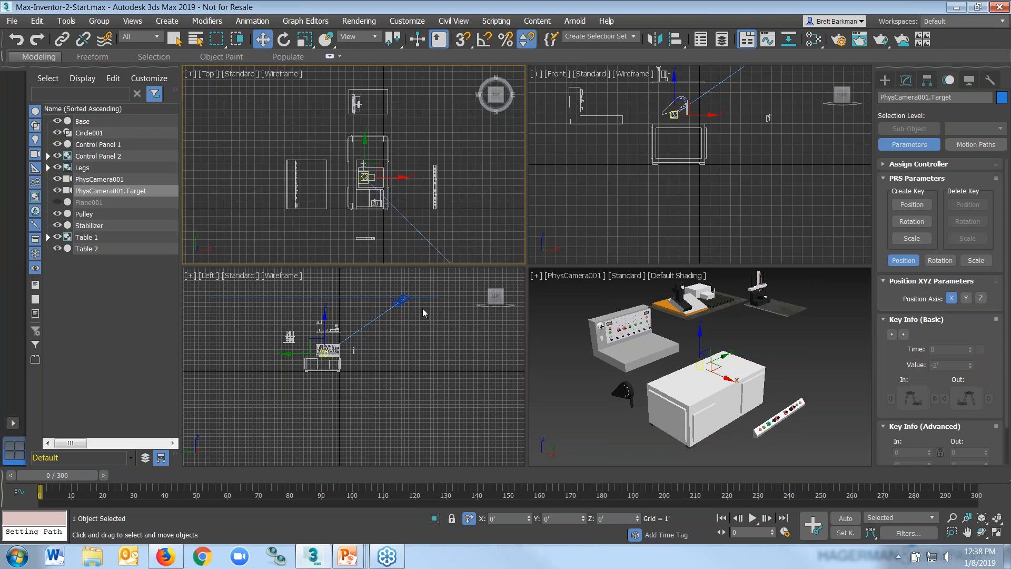
Step: Raise the camera target slightly in the Left view and make the camera view active
right_click(554, 304)
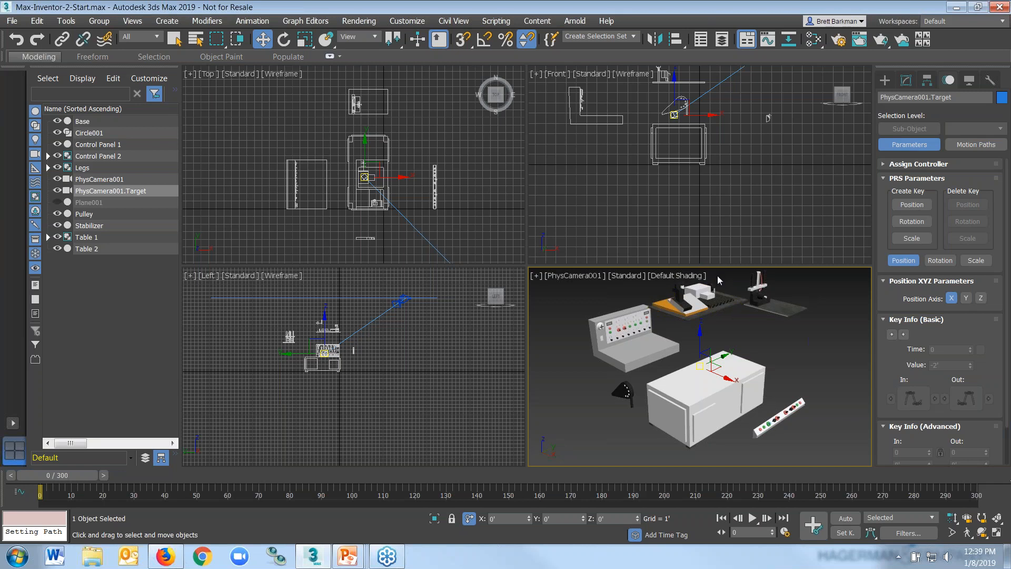
right_click(239, 287)
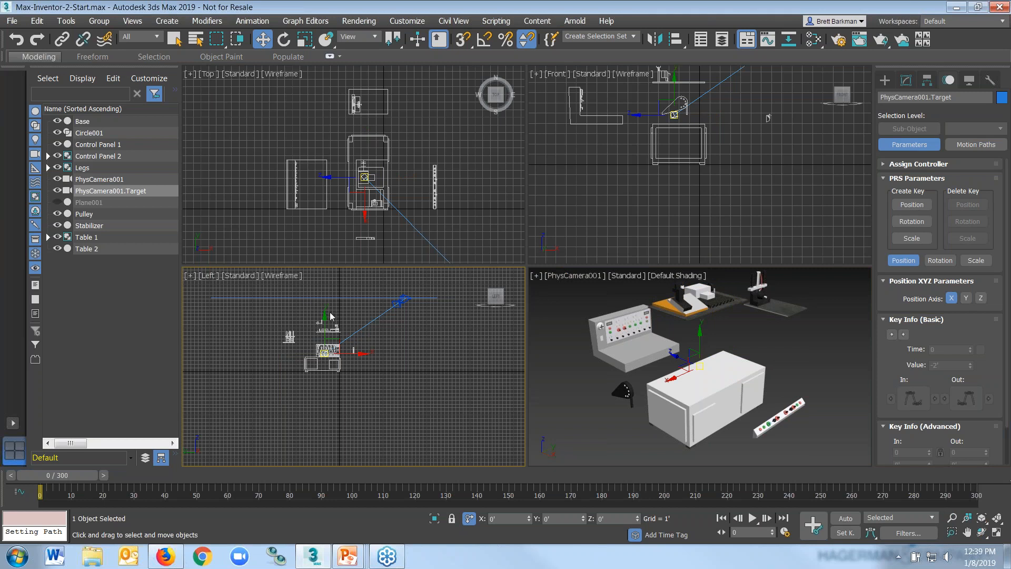
mouse_move(324, 317)
mouse_down()
mouse_move(330, 312)
mouse_move(325, 318)
mouse_up()
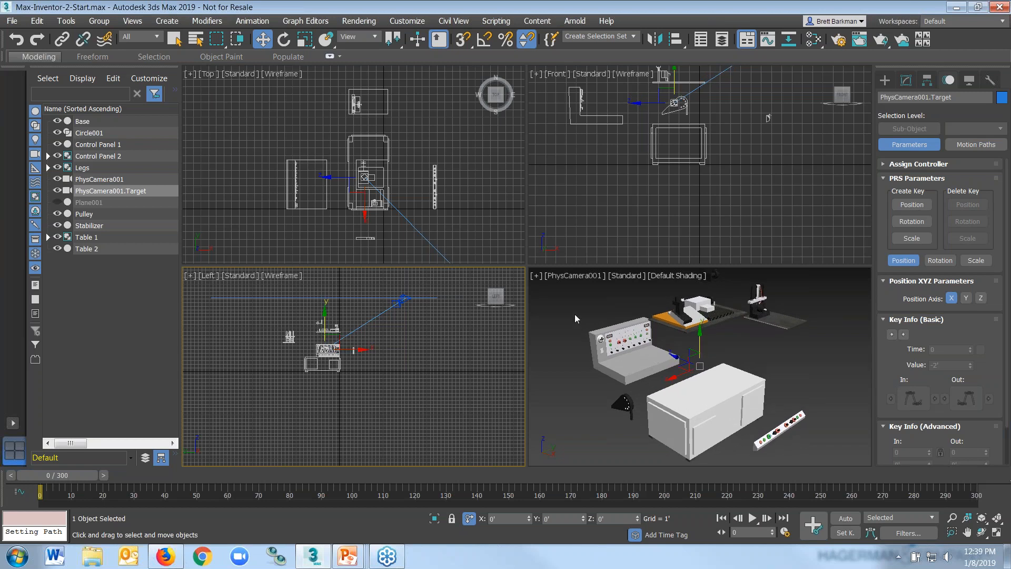
right_click(550, 298)
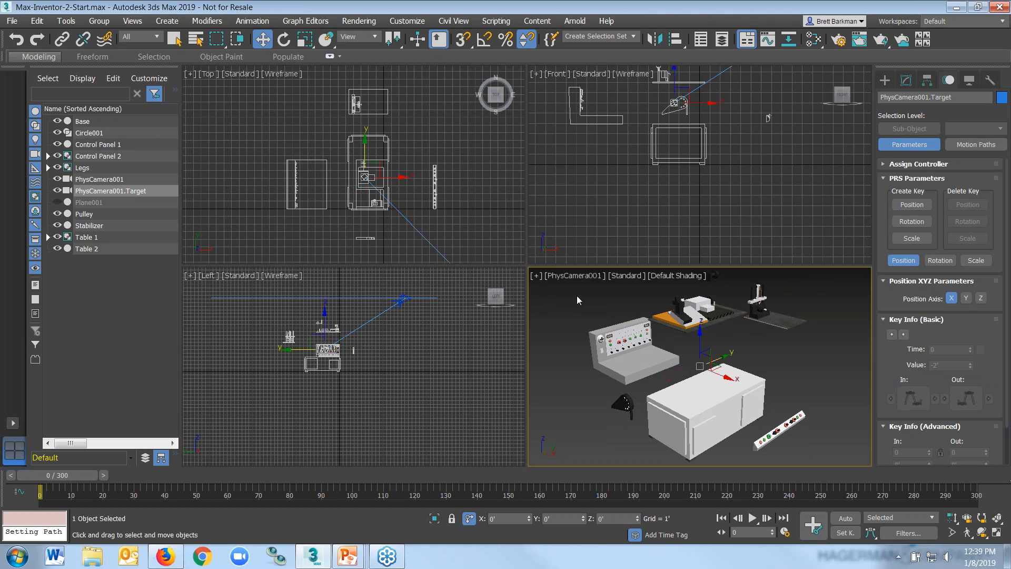
Step: Play the animation in the camera view, stop it partway and go back to frame 0
click(753, 519)
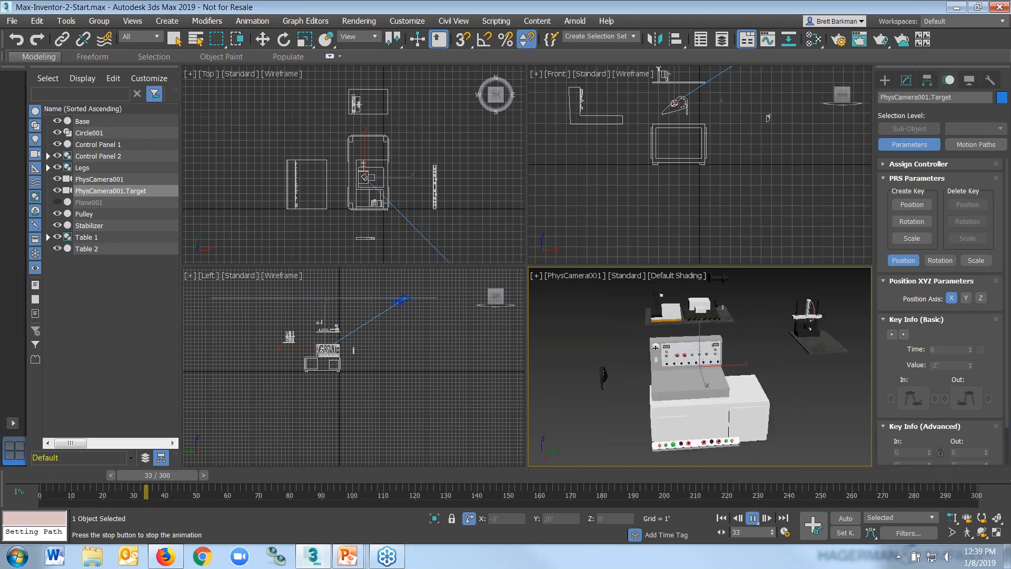
click(753, 520)
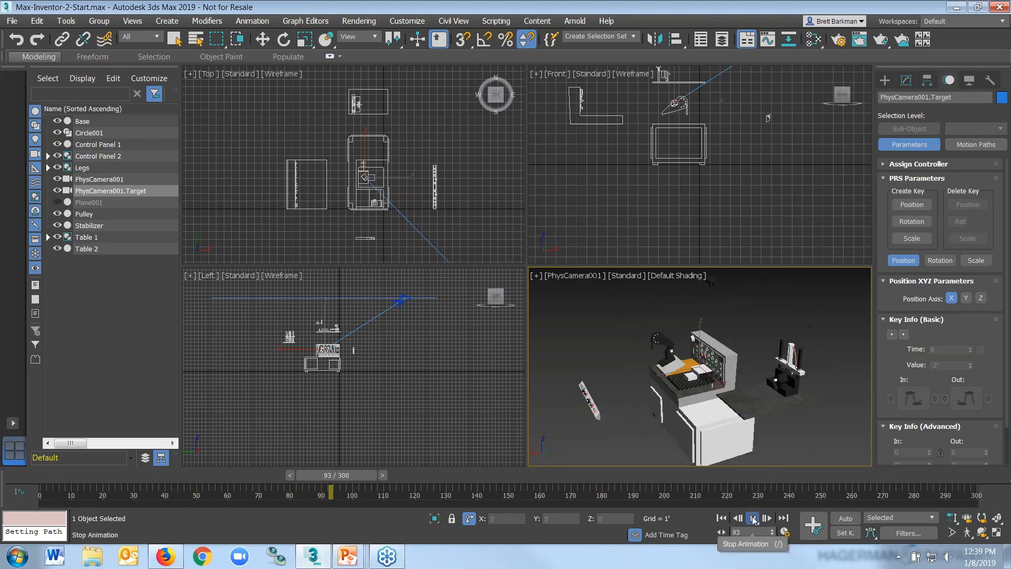
key(w)
click(722, 519)
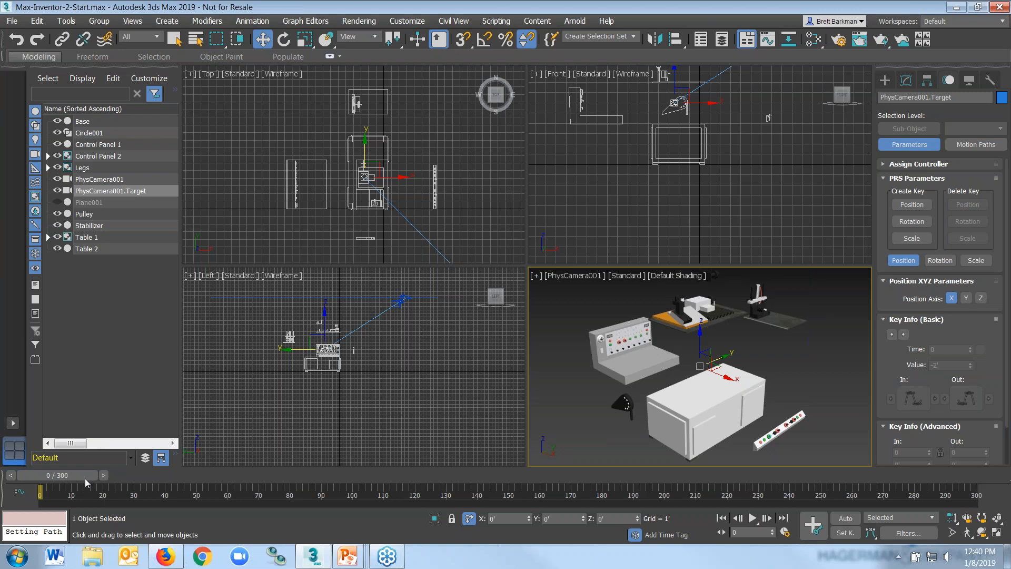
Step: Scrub the timeline forward to frame 290 and back to frame 149 to review the motion, and return to frame 0
drag(83, 475, 958, 488)
key(w)
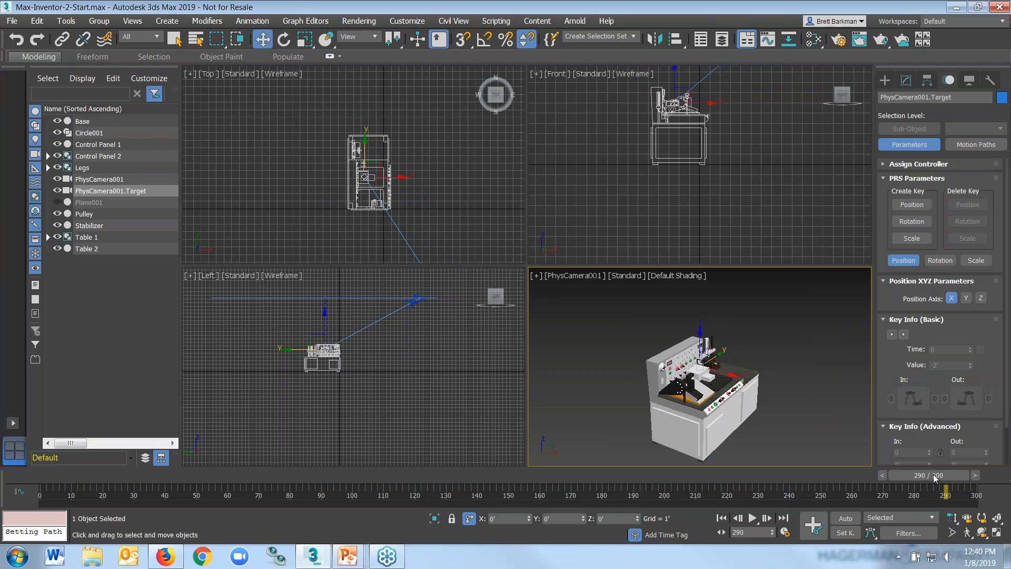
drag(936, 476, 509, 506)
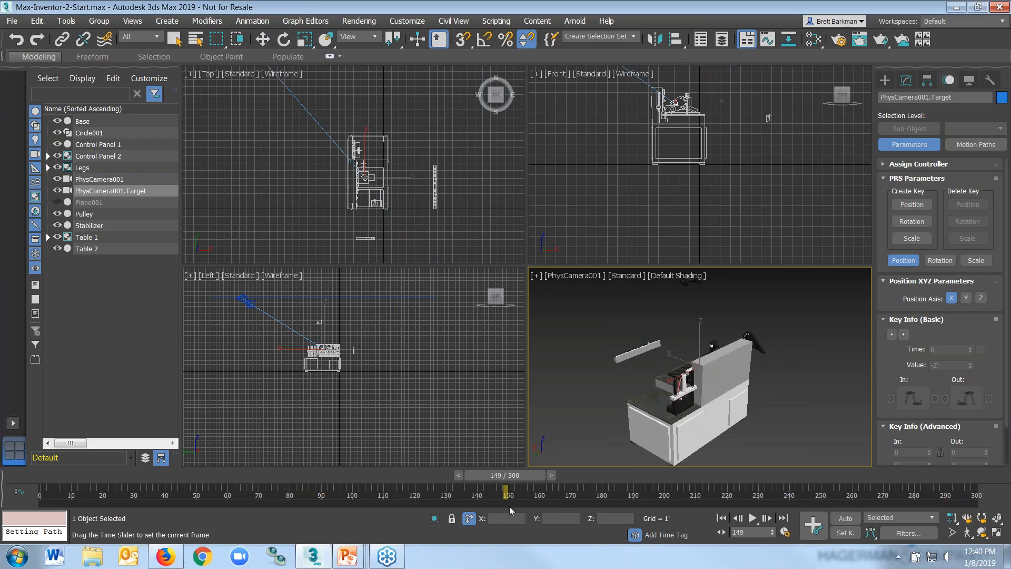
key(w)
click(721, 518)
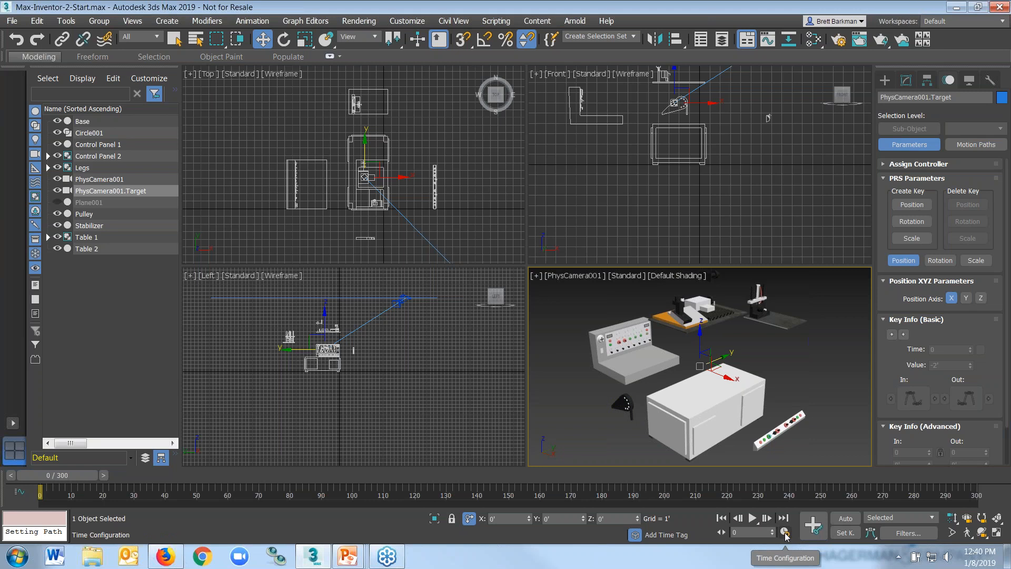
Step: Set the animation's end time to 600 frames in the time configuration
click(785, 532)
double_click(464, 315)
text(600)
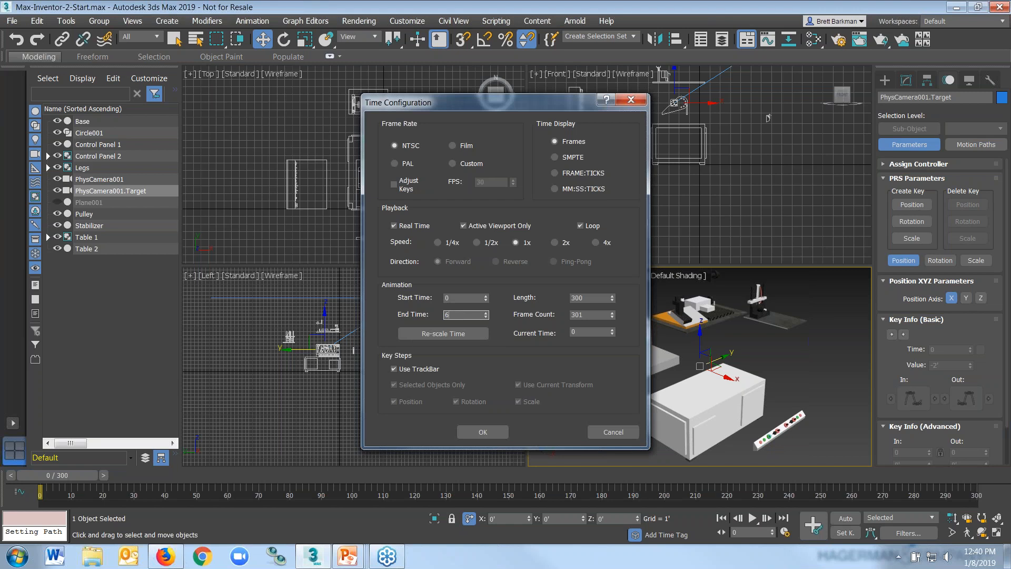
click(484, 432)
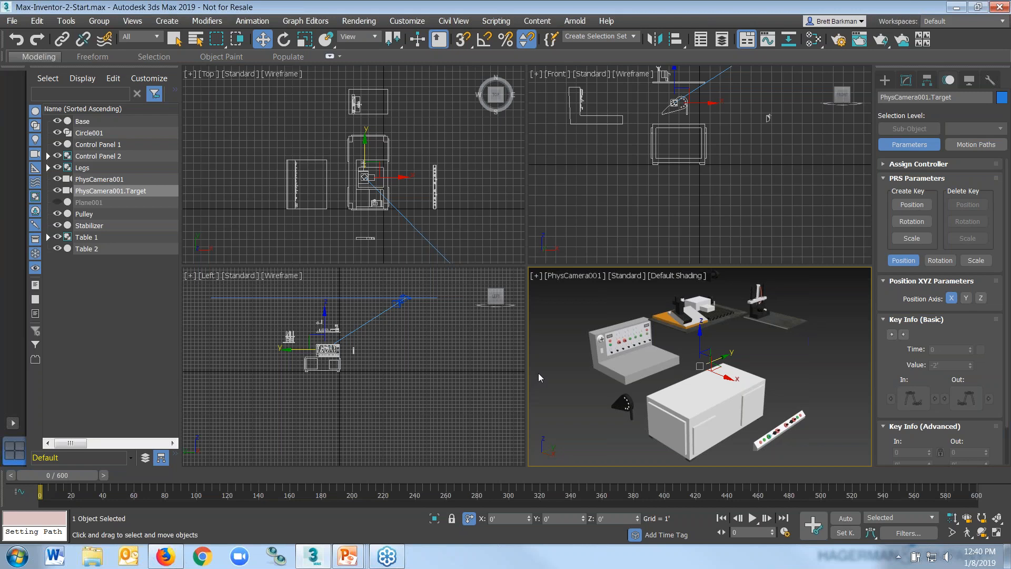
Step: Play the lengthened animation in the camera view and stop it at frame 426
click(752, 518)
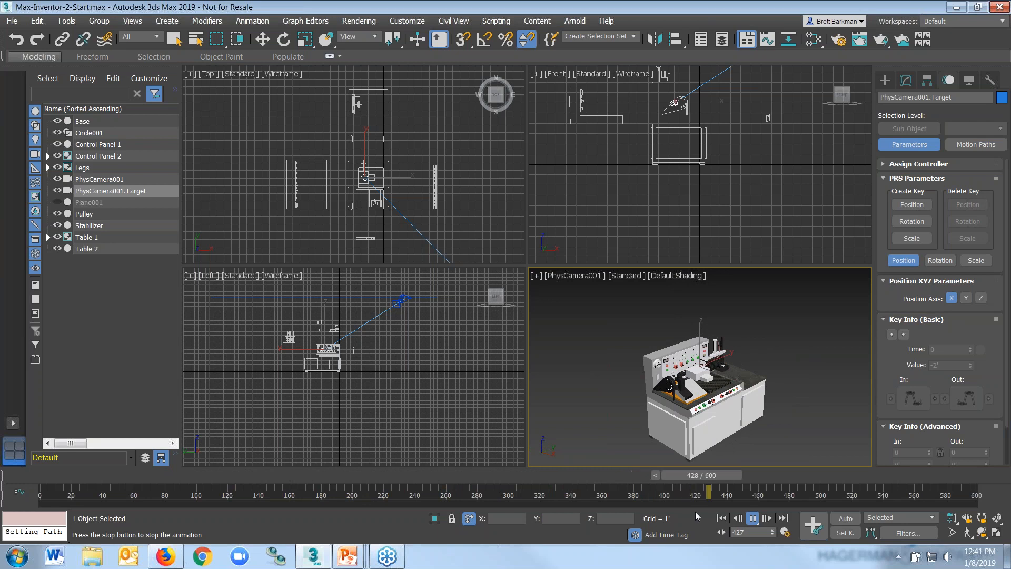
drag(762, 475, 704, 473)
key(w)
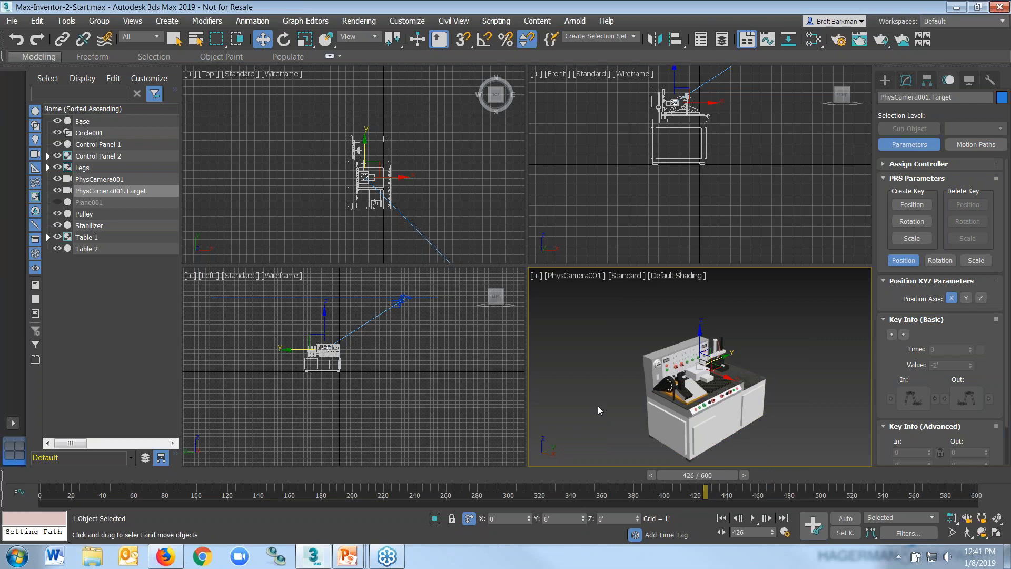
Step: Select the camera in the Top view and retime its path keys from frames 0 and 300 to frames 300 and 600
click(462, 189)
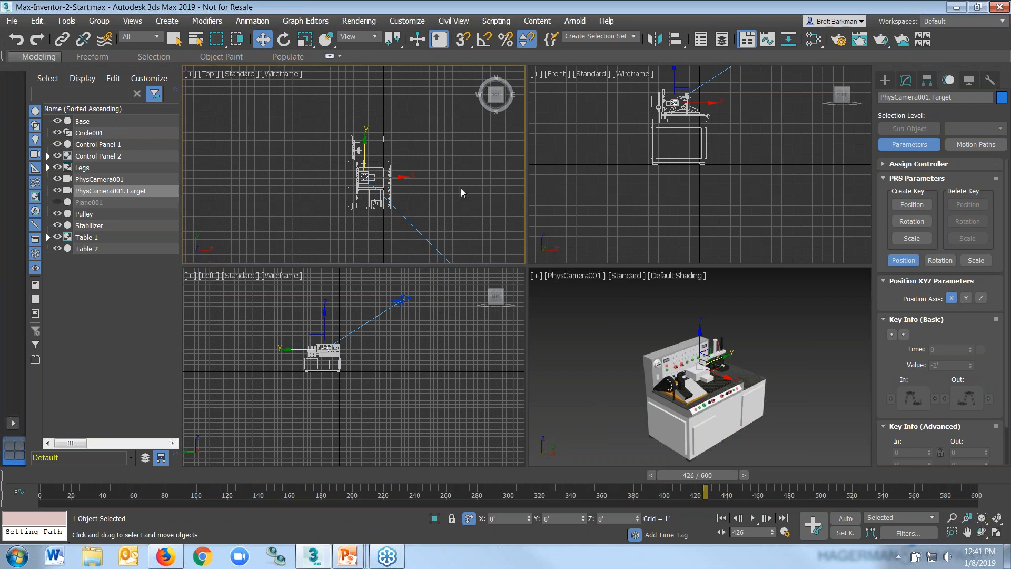
scroll(298, 141, down, 5)
click(377, 204)
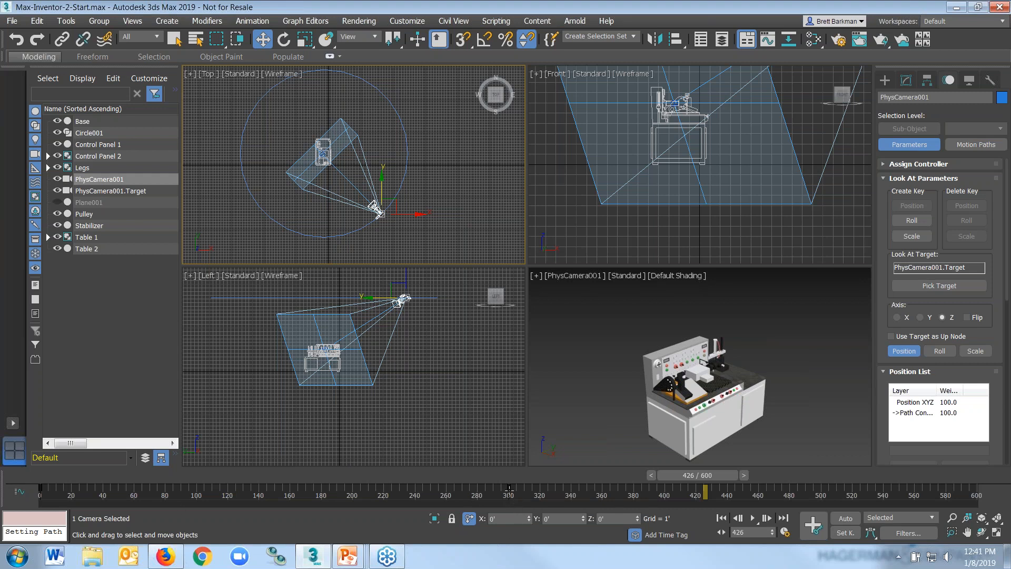
drag(508, 488, 977, 494)
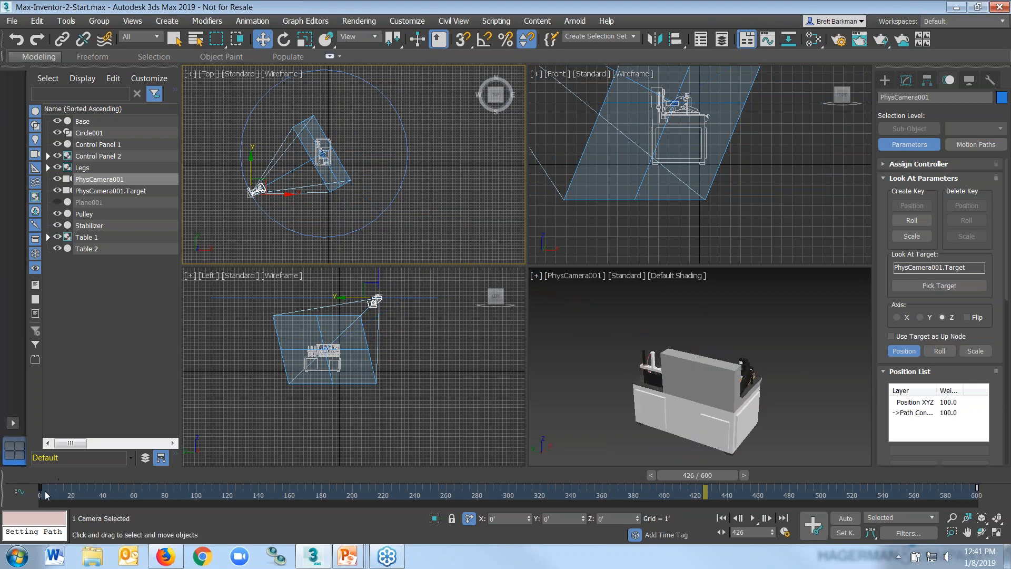
drag(40, 488, 509, 503)
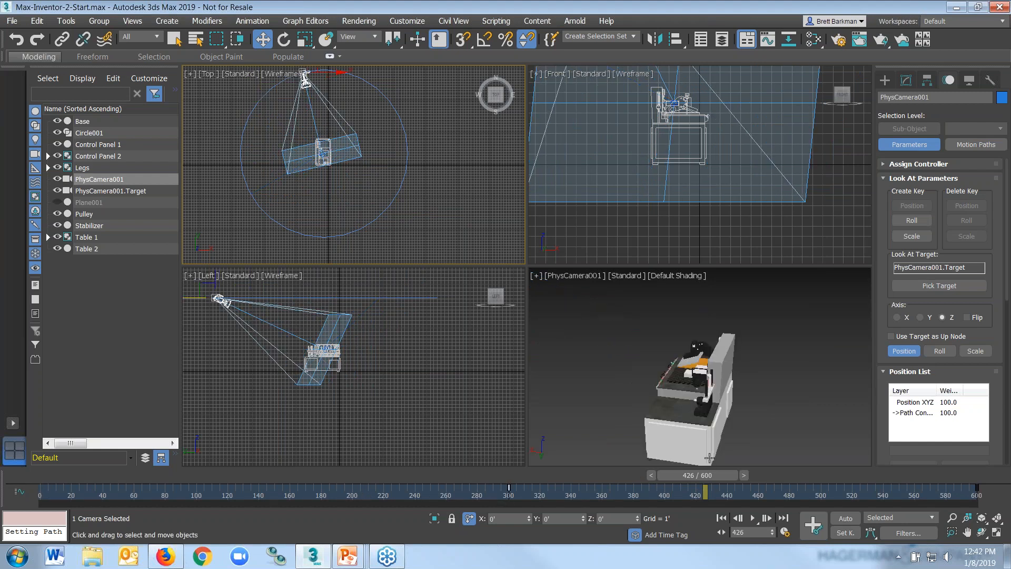
Step: Play the retimed animation from frame 0 in the Top view, and replay it from frame 0 in the camera view
click(721, 518)
click(753, 518)
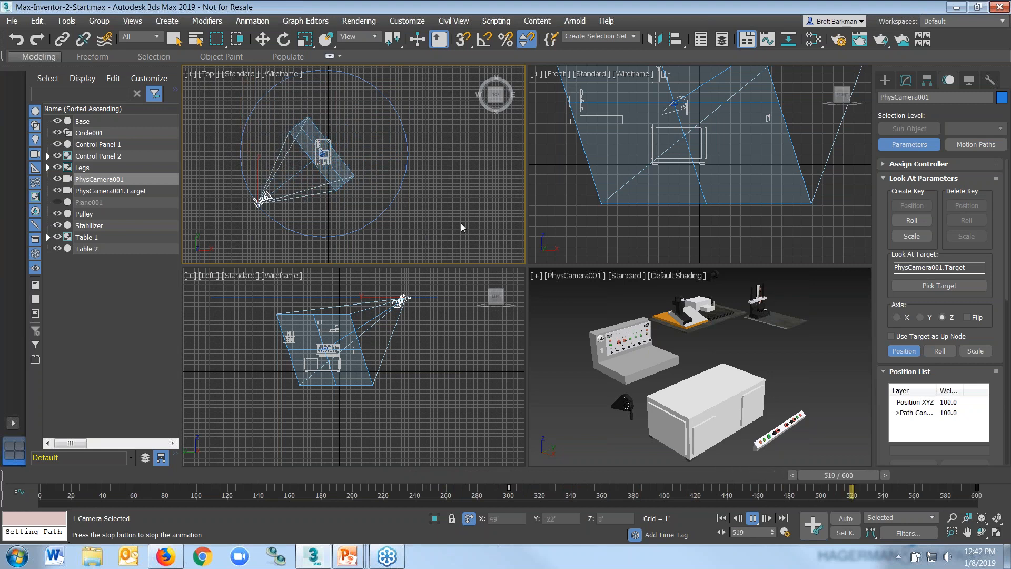
click(753, 519)
click(574, 301)
key(w)
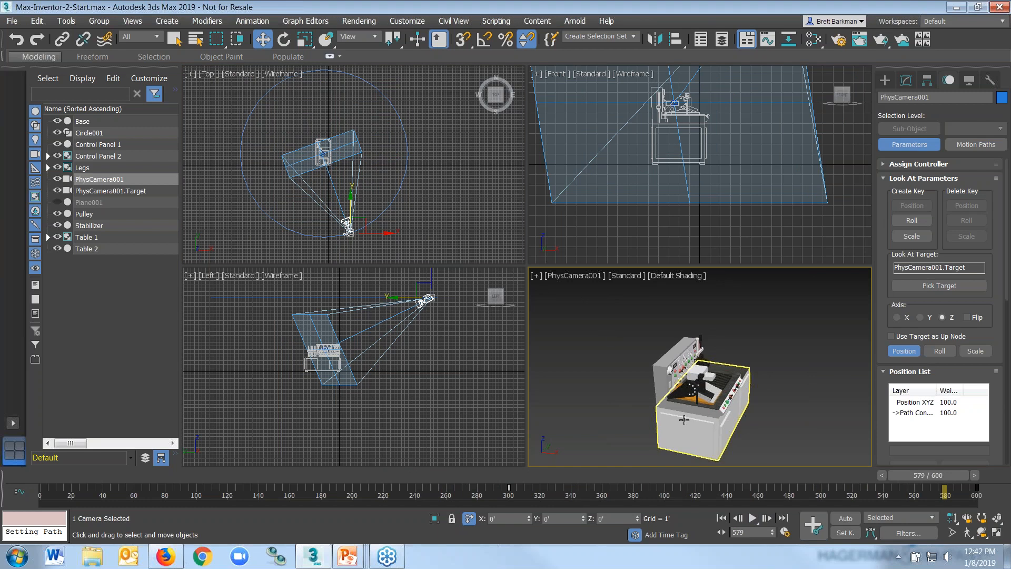
click(722, 518)
click(753, 519)
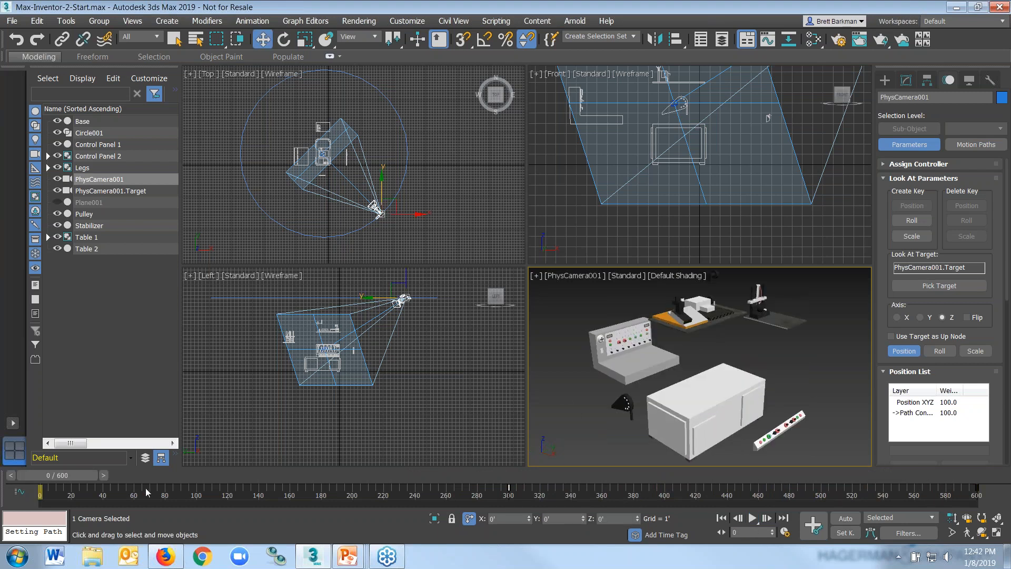
Step: Reselect the camera in the Top view and scrub the timeline from frame 0 to frame 289 to inspect the reassembly
click(709, 349)
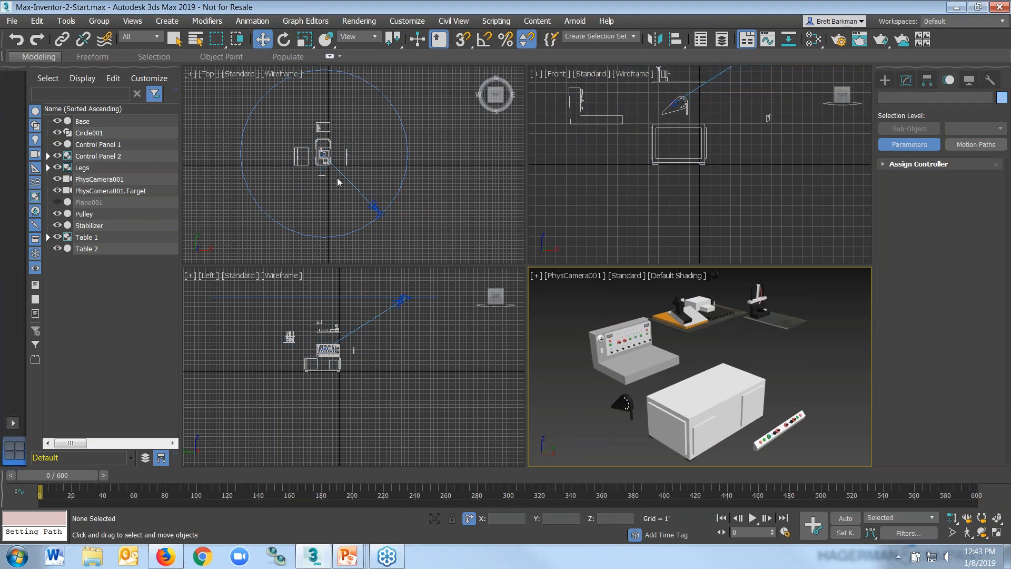
click(378, 208)
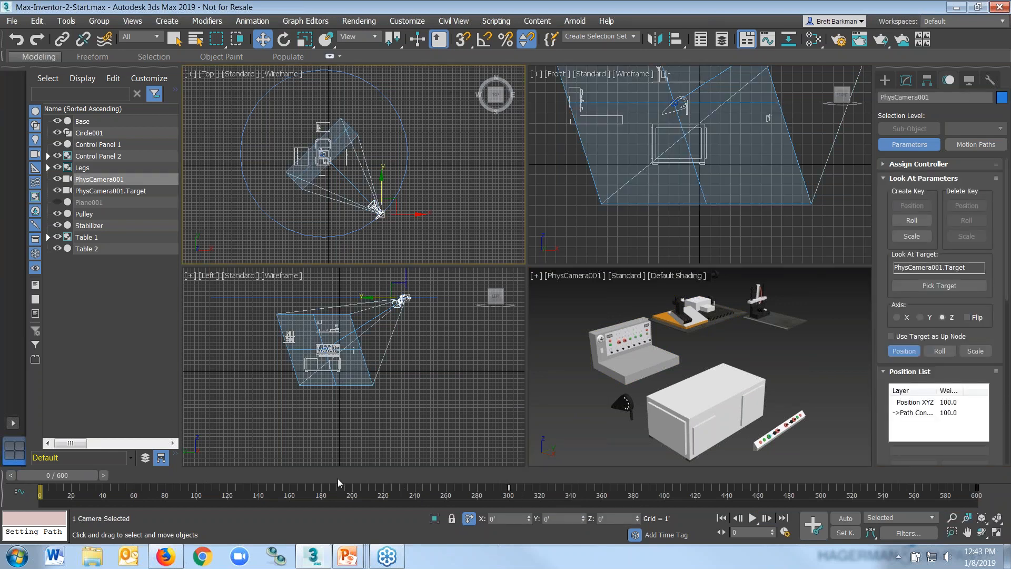
drag(58, 476, 507, 500)
key(w)
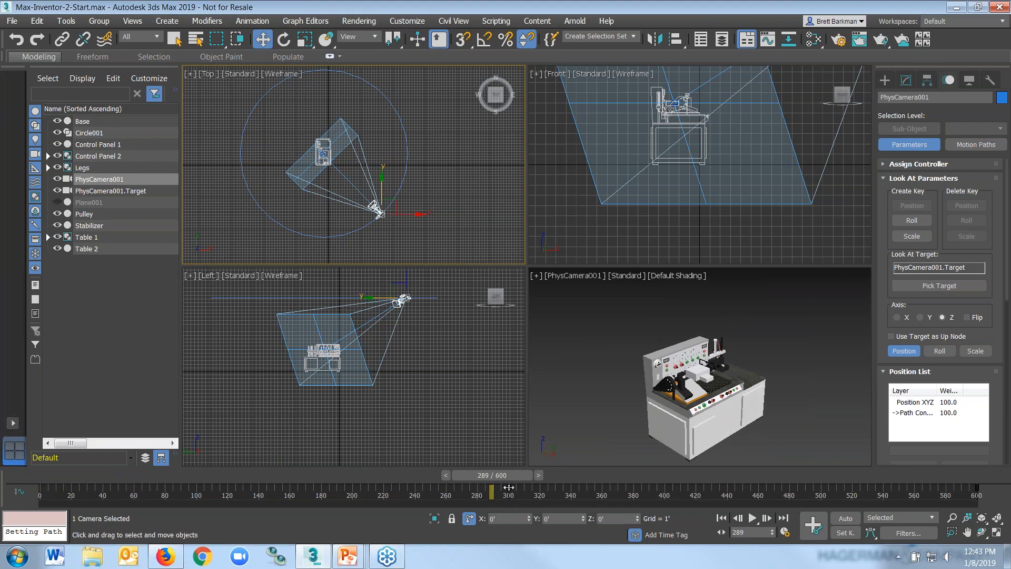
Step: Play the animation from frame 275 in the Top view, stop it and scrub back to frame 294
mouse_move(508, 488)
mouse_down()
mouse_move(543, 489)
mouse_move(495, 477)
mouse_up()
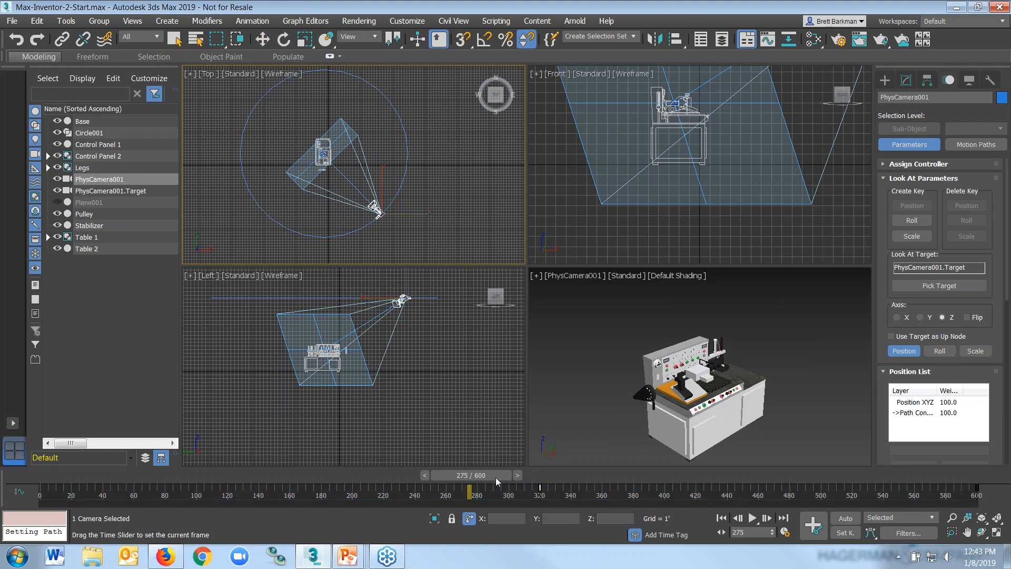
click(753, 518)
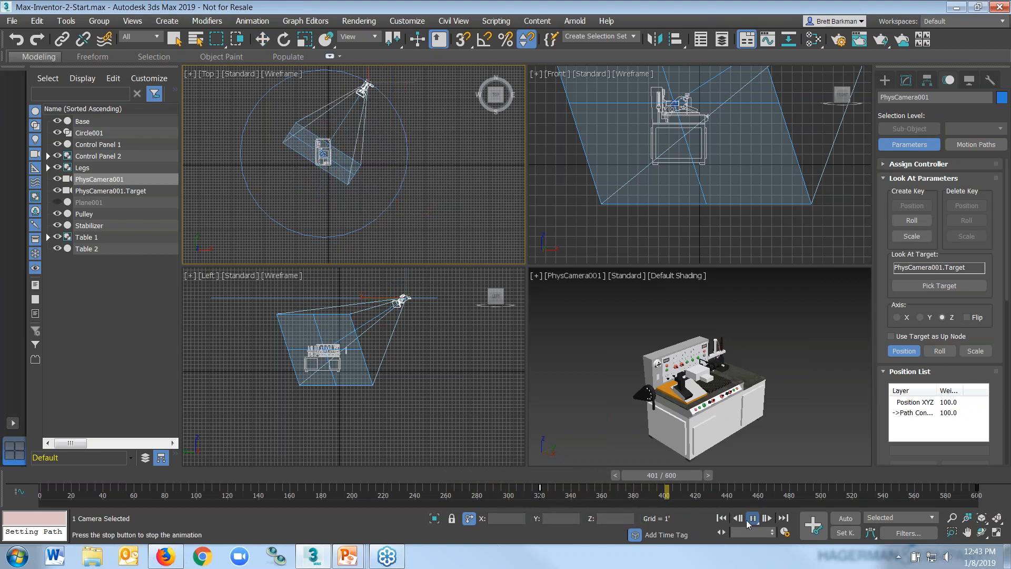
click(755, 520)
drag(746, 475, 496, 475)
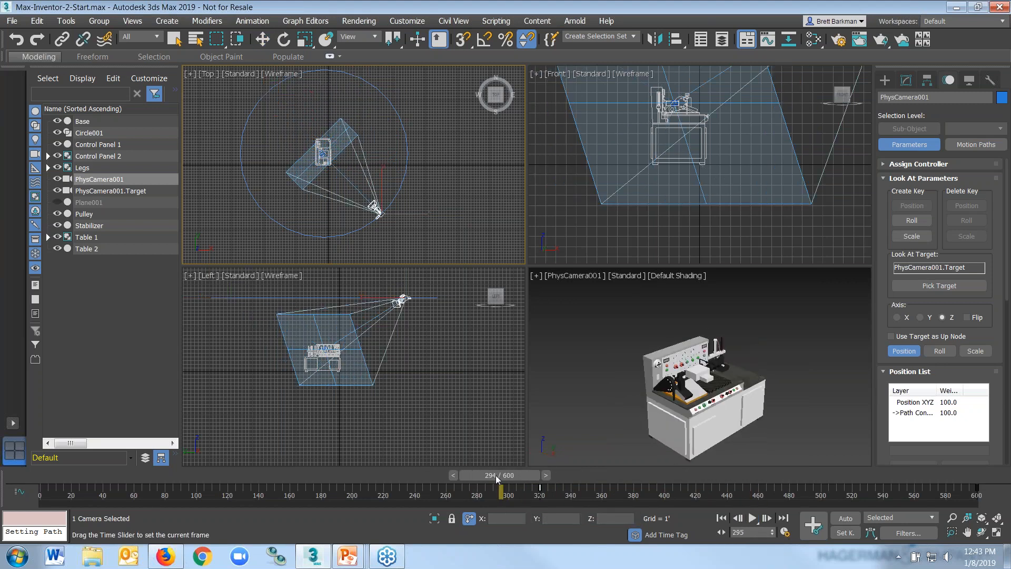
Step: Play the animation in the camera view, stop it at frame 506, scrub back to frame 280 and return to frame 0
key(w)
right_click(551, 353)
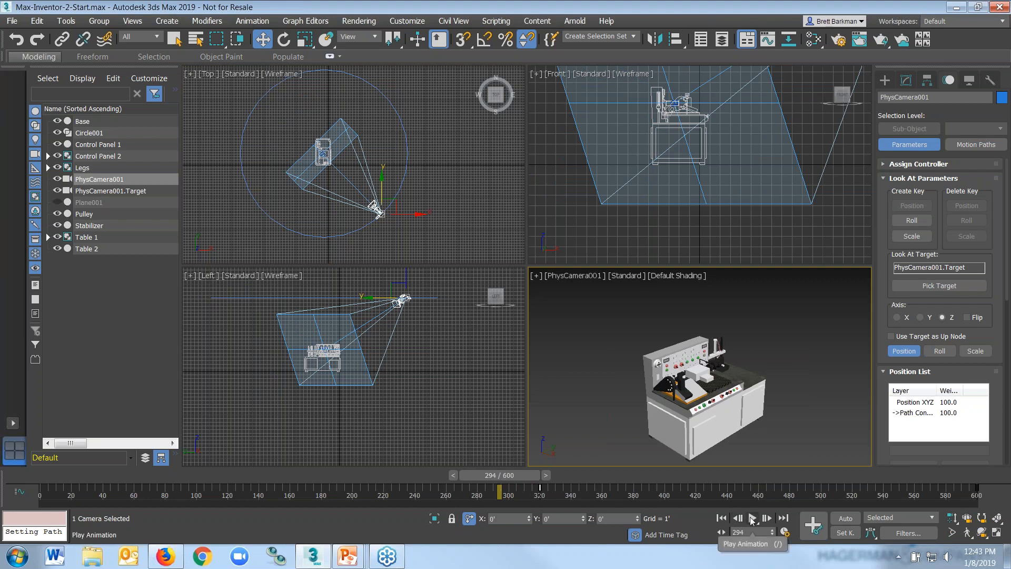
click(753, 518)
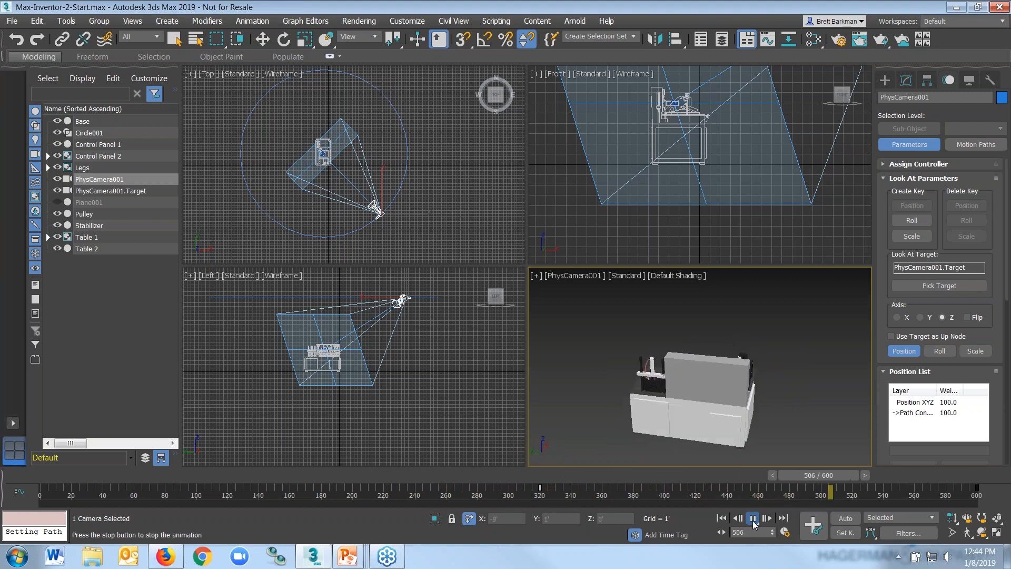
click(753, 519)
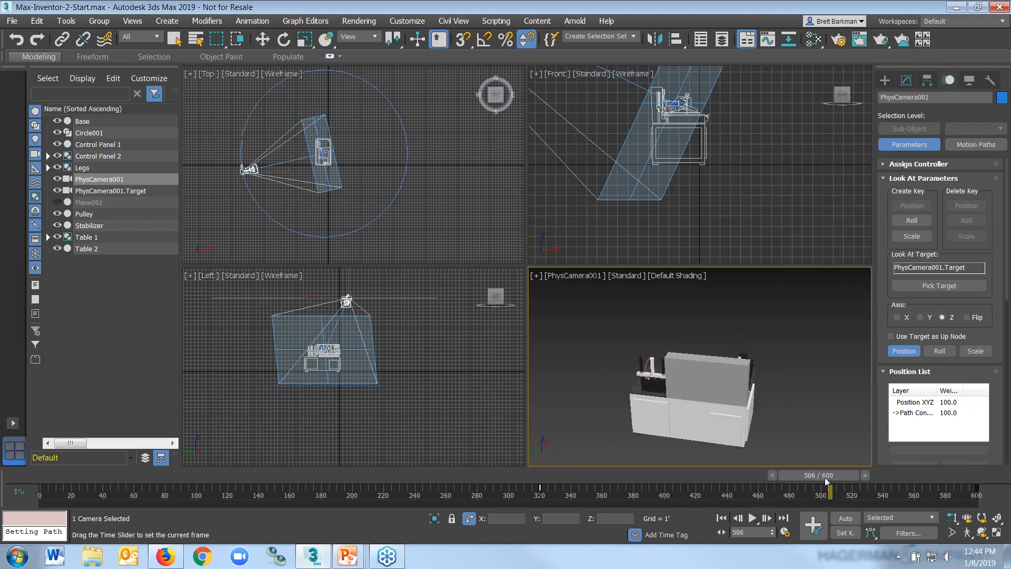
drag(825, 477, 476, 475)
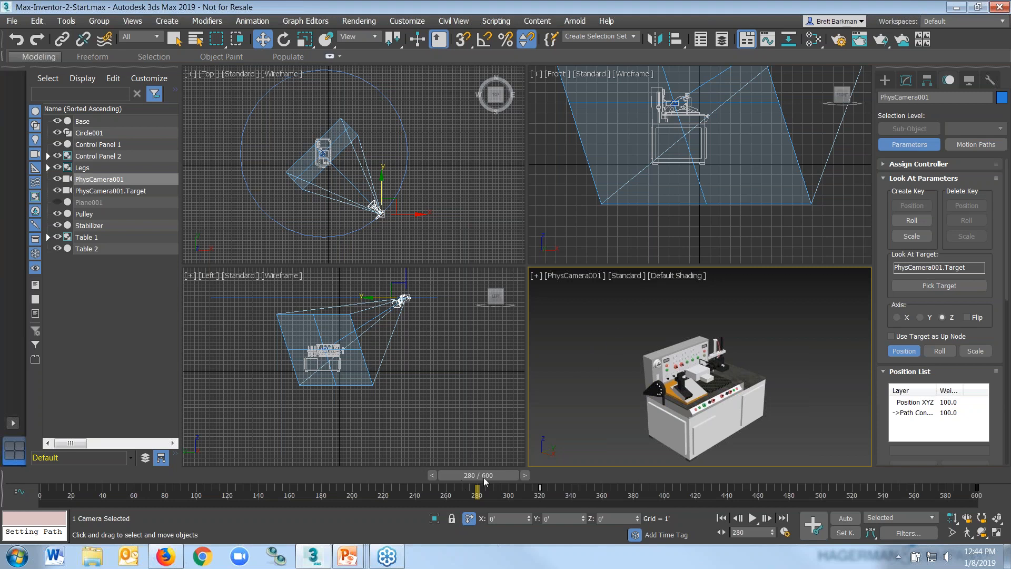
click(722, 518)
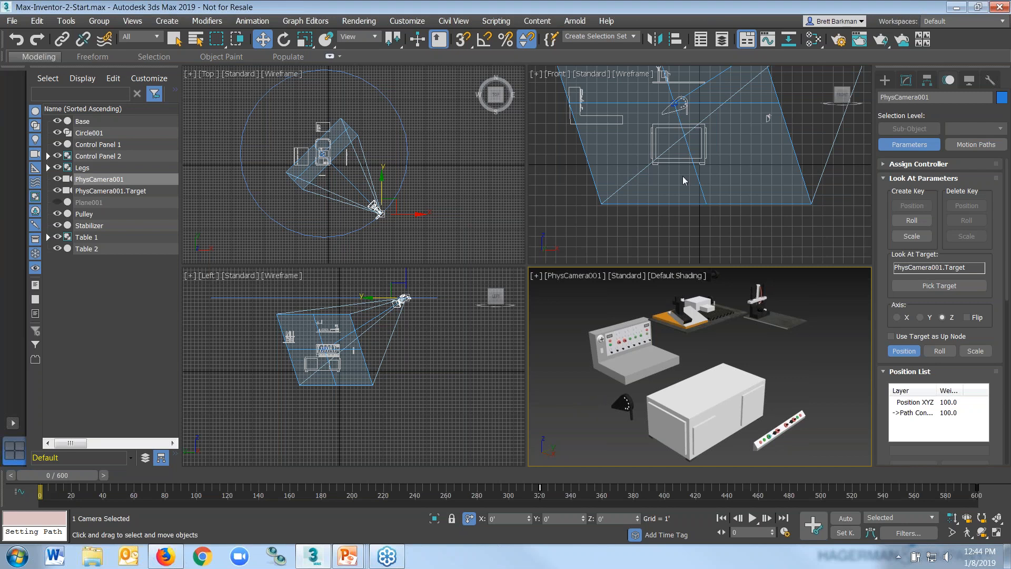
Step: Open the render setup, keep the ART Renderer, and set the time output to the active time segment
click(840, 43)
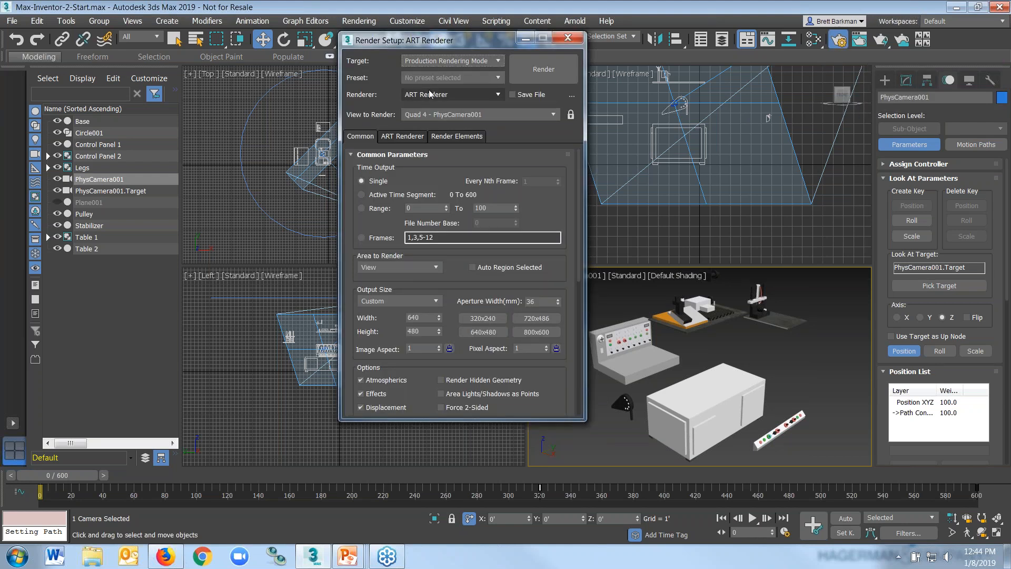
click(478, 94)
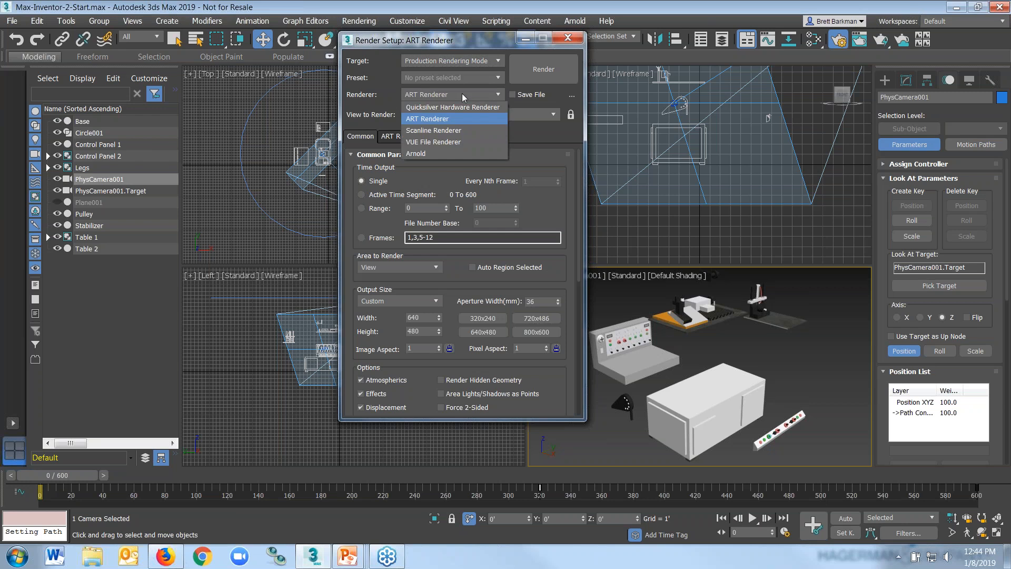
click(475, 40)
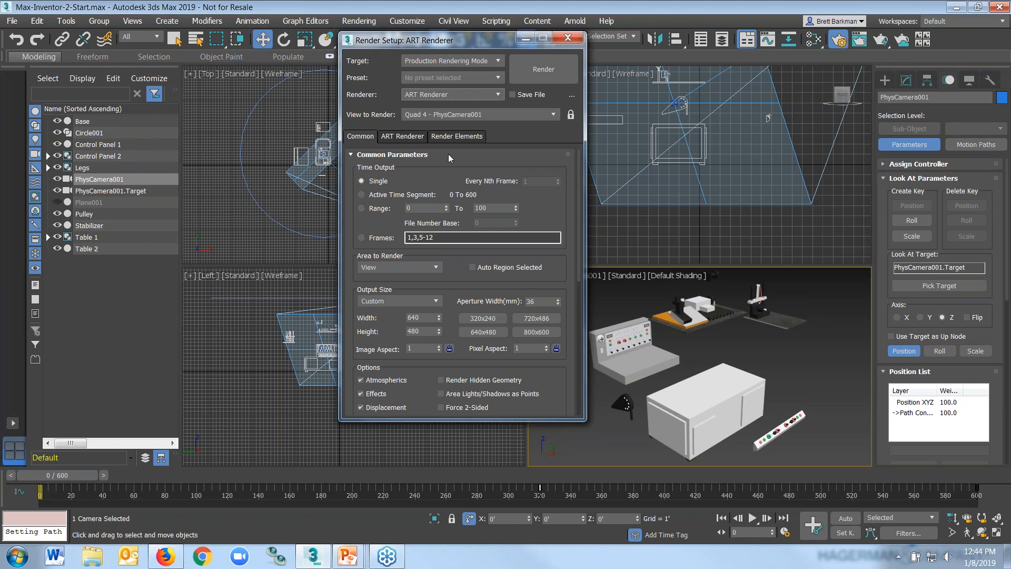
click(361, 194)
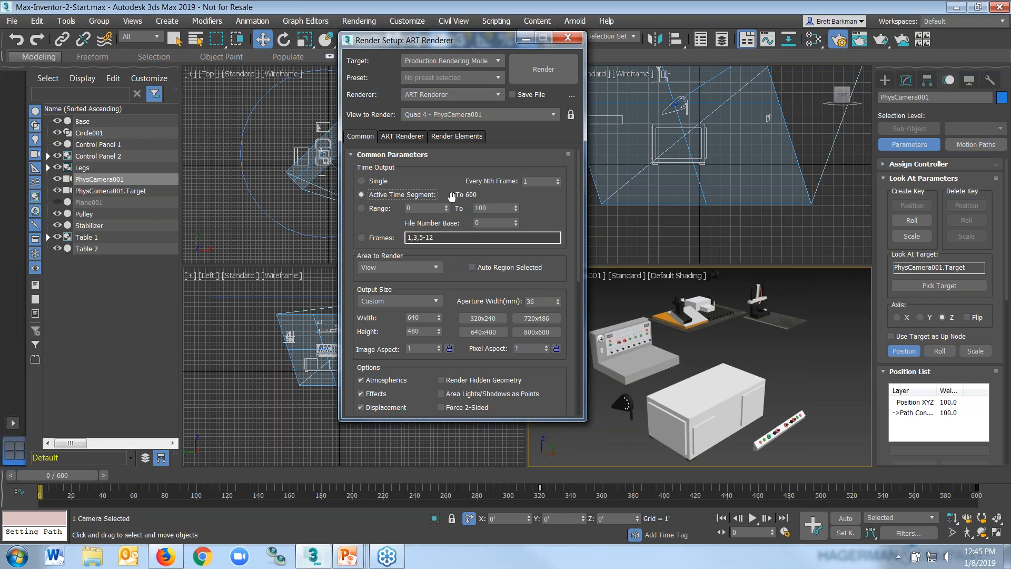
click(472, 267)
click(499, 267)
Step: Try naming the render output file Test Bench Animation 3 in AVI format, and cancel without saving
scroll(498, 267, down, 10)
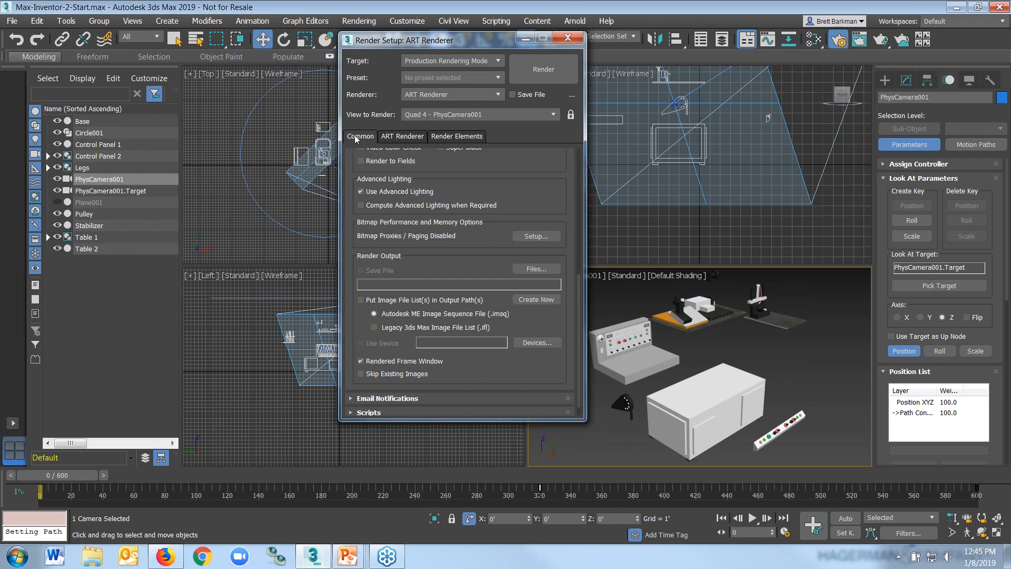
drag(539, 206, 537, 158)
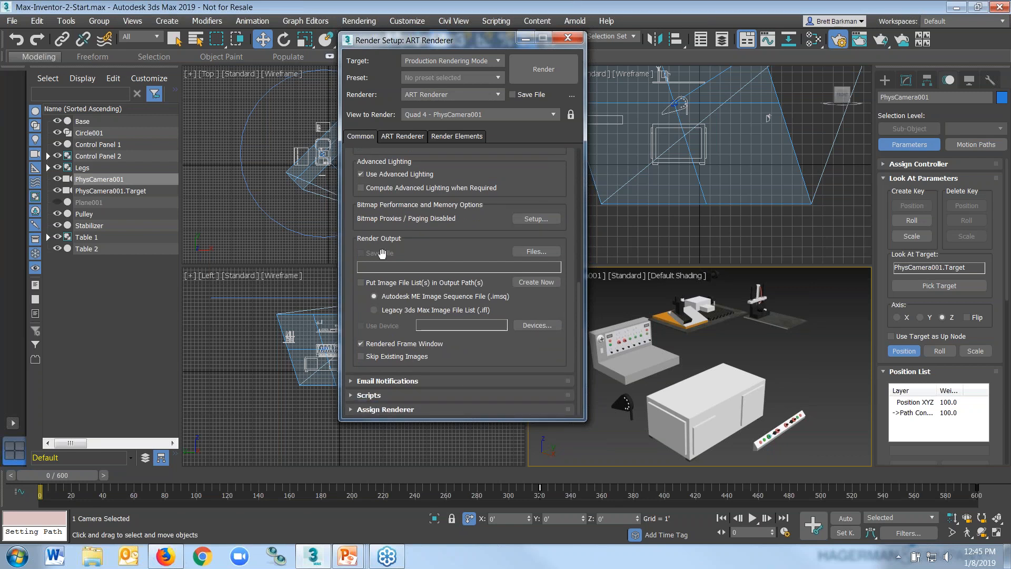
click(537, 252)
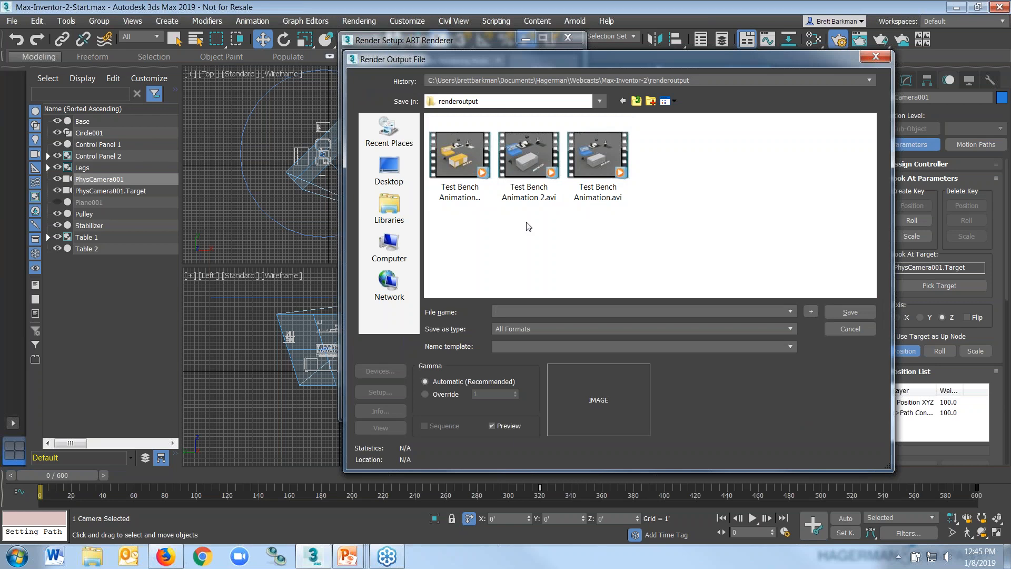
drag(584, 68, 542, 70)
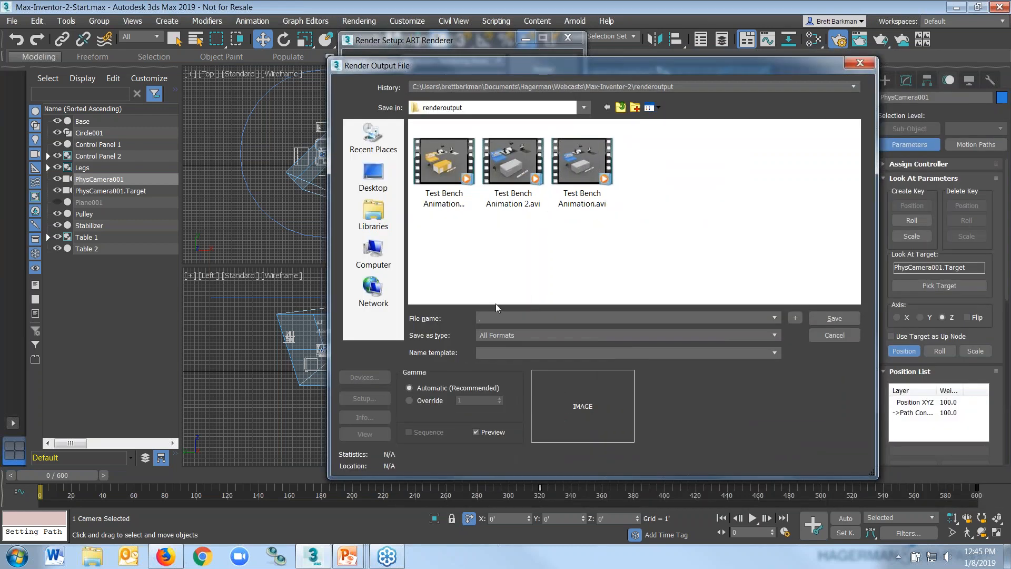
text(Test)
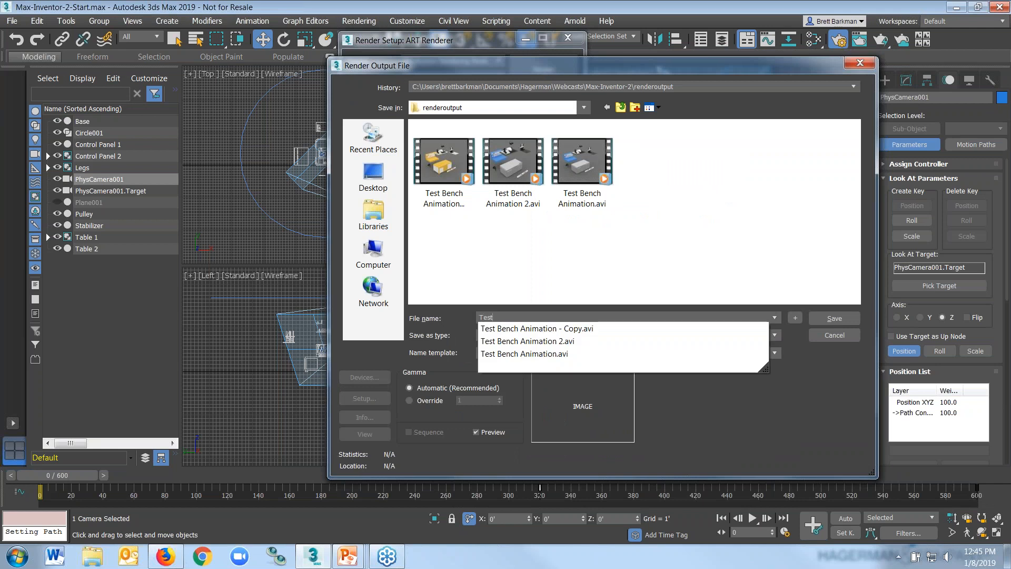
text( Bench Animation 3)
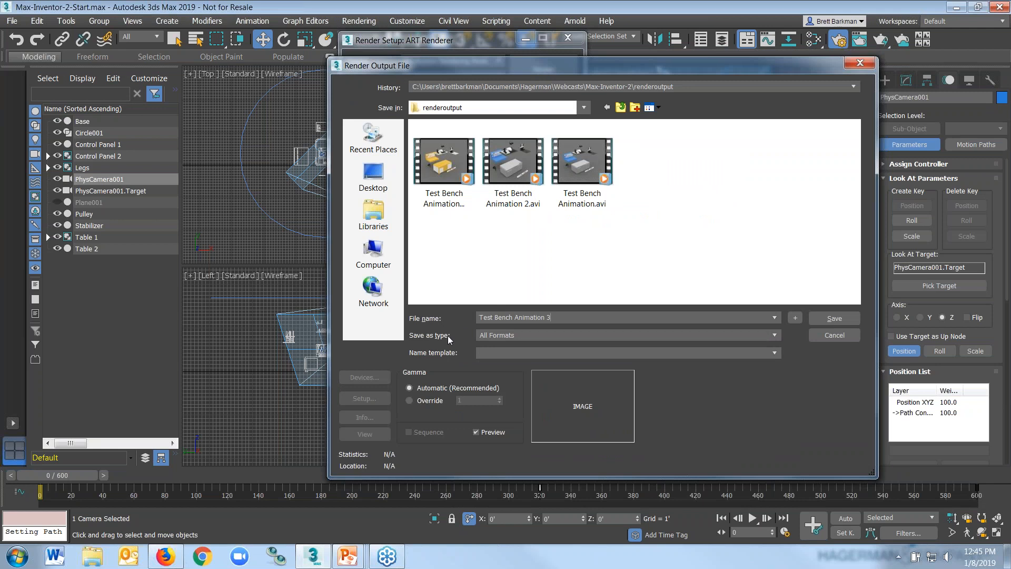
click(507, 334)
click(509, 356)
click(533, 335)
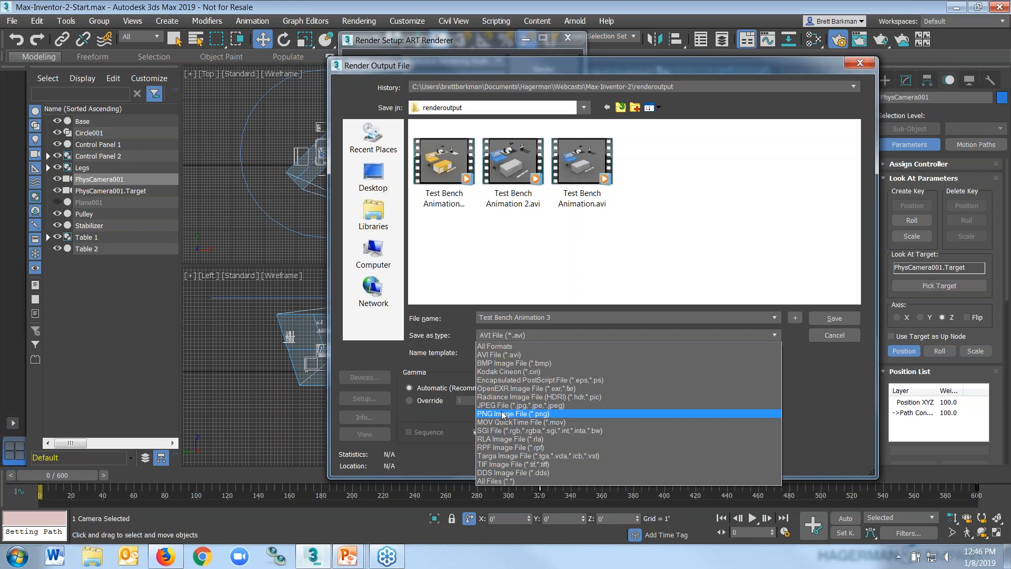
click(504, 355)
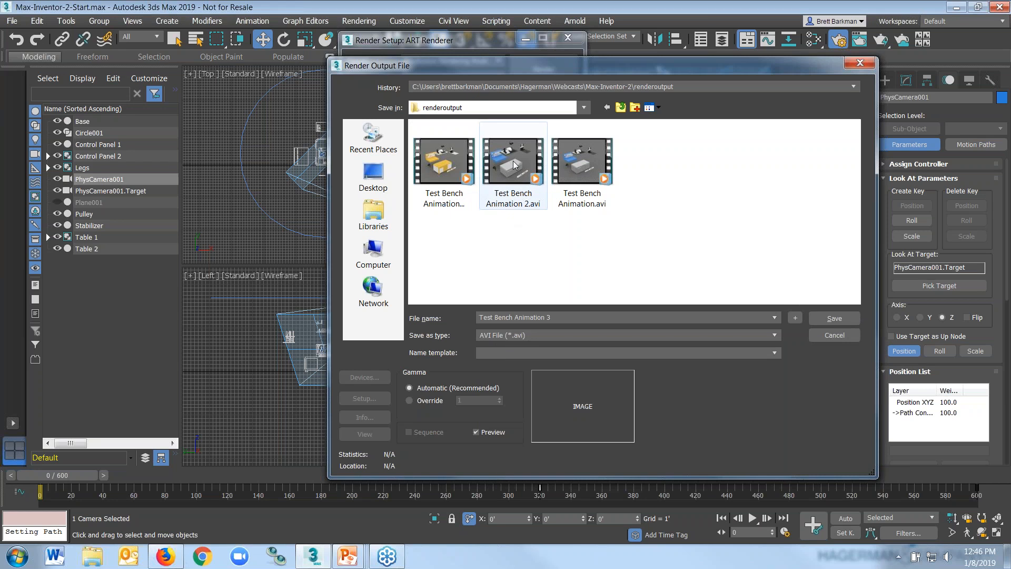
click(835, 335)
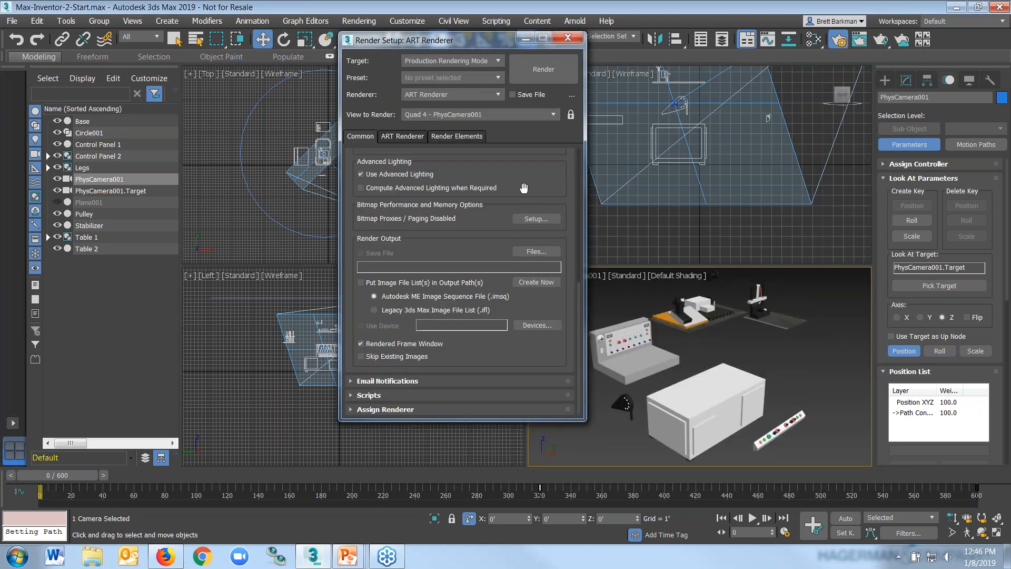
Step: Lower the ART render quality to Draft with a 20.0 dB target, and close the render setup
scroll(524, 184, up, 5)
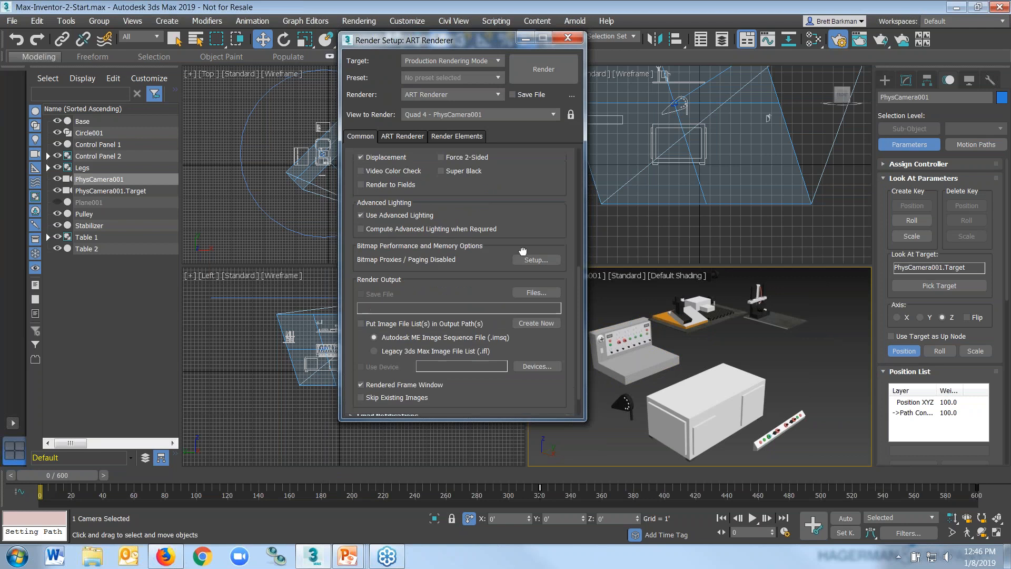
click(400, 136)
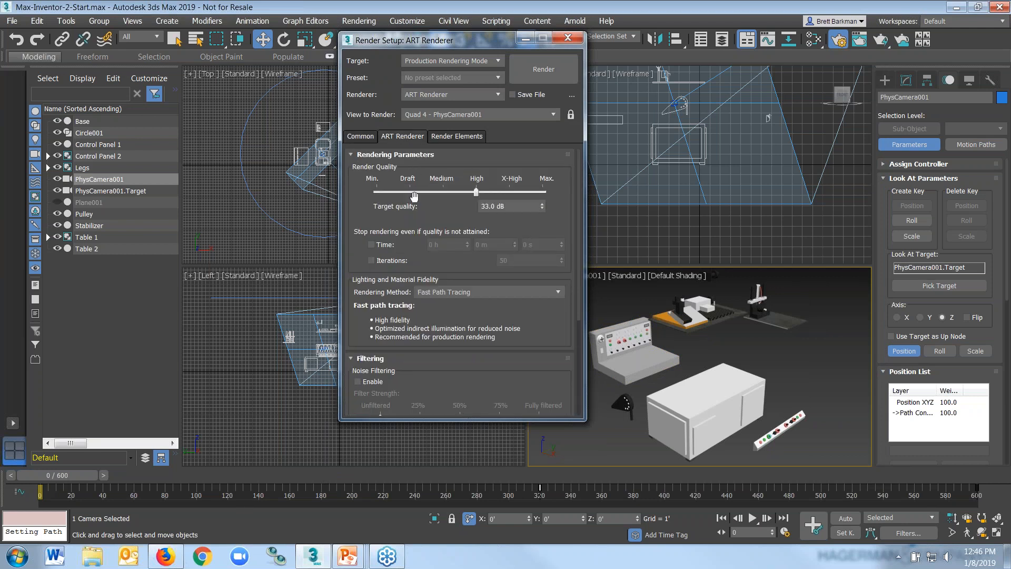
drag(474, 197, 411, 196)
drag(482, 42, 483, 48)
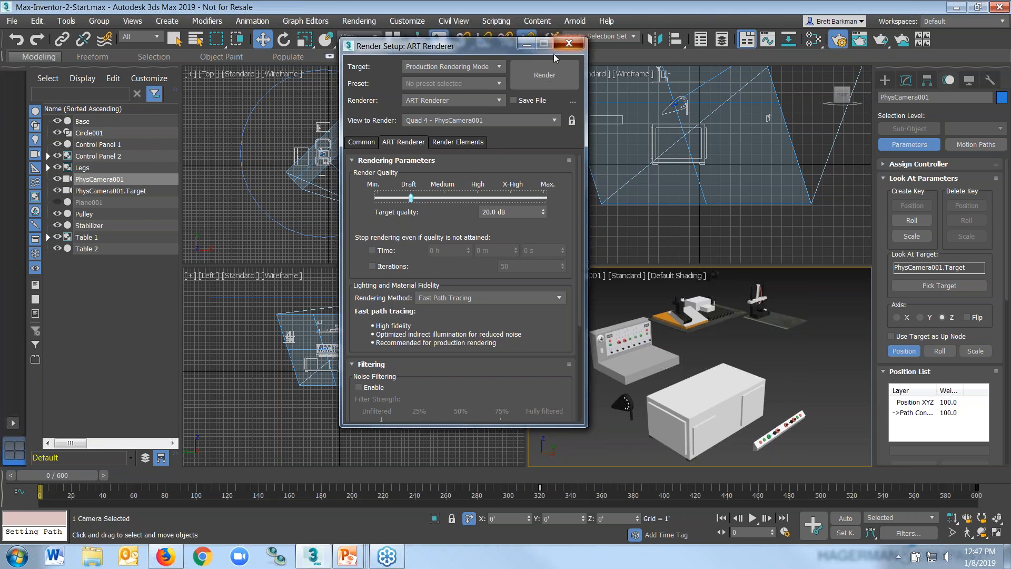
click(571, 44)
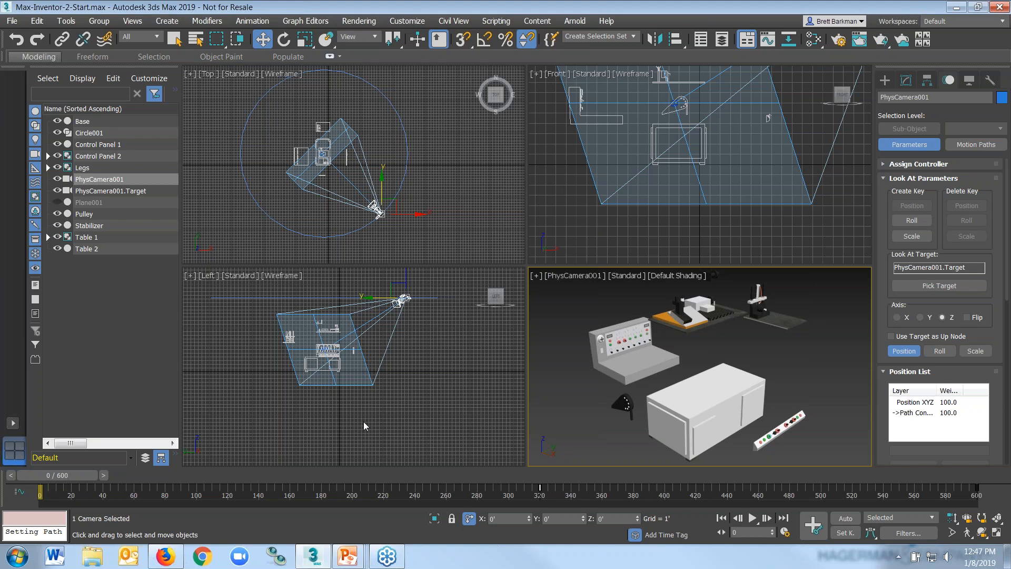
Step: Switch to the PowerPoint slide show and advance to the Animation slide comparing draft and high quality
key(super)
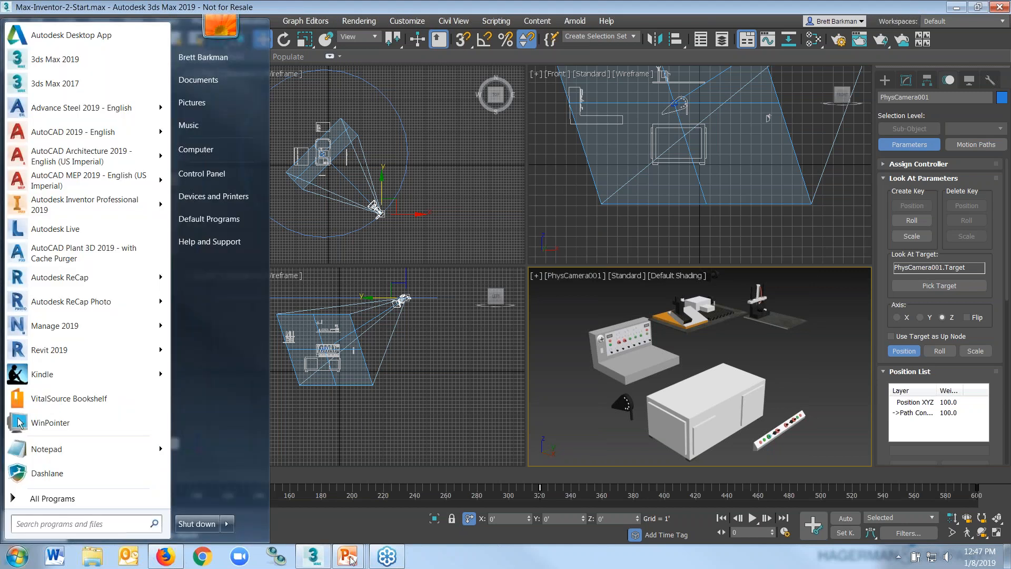
click(348, 557)
click(338, 501)
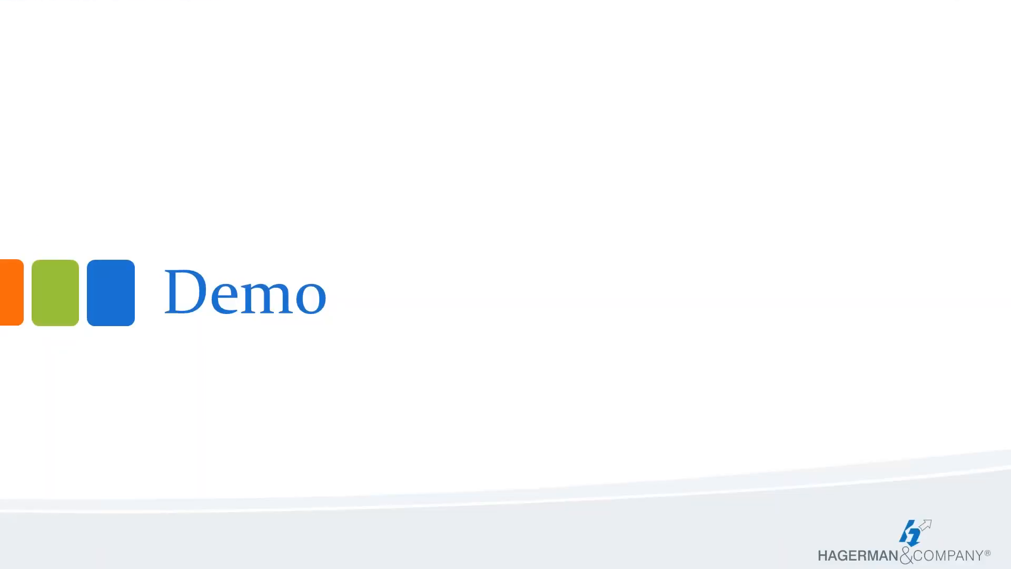
click(298, 413)
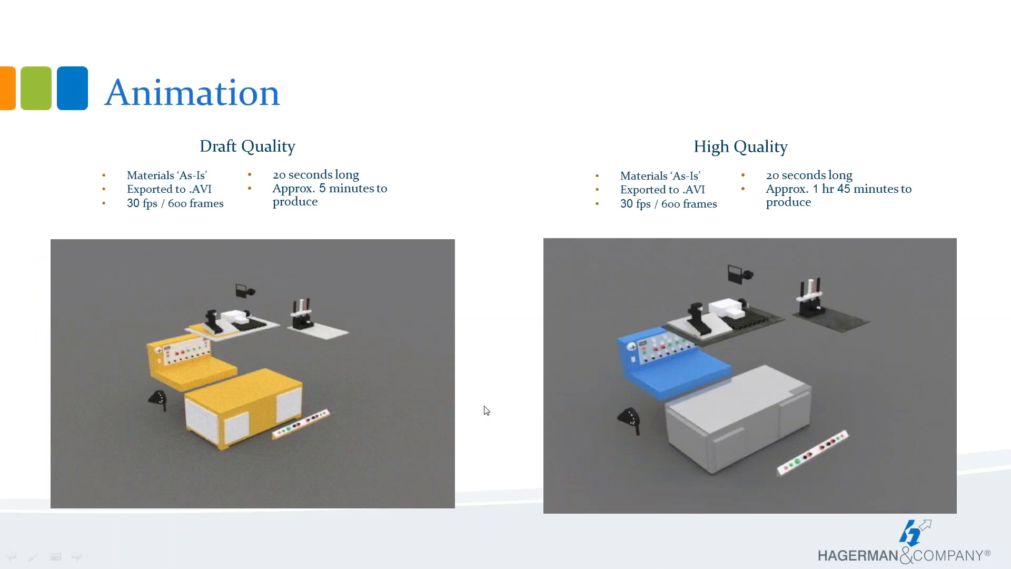